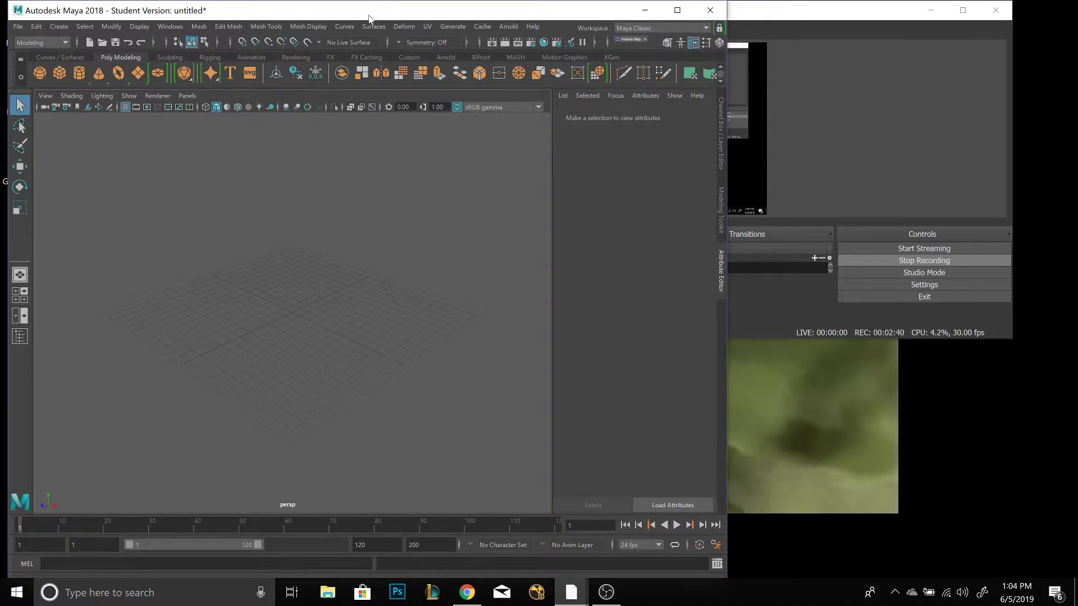
Step: Arrange the Maya window and the browser with the Google Docs notes on Maya utilities side by side
drag(368, 19, 435, 23)
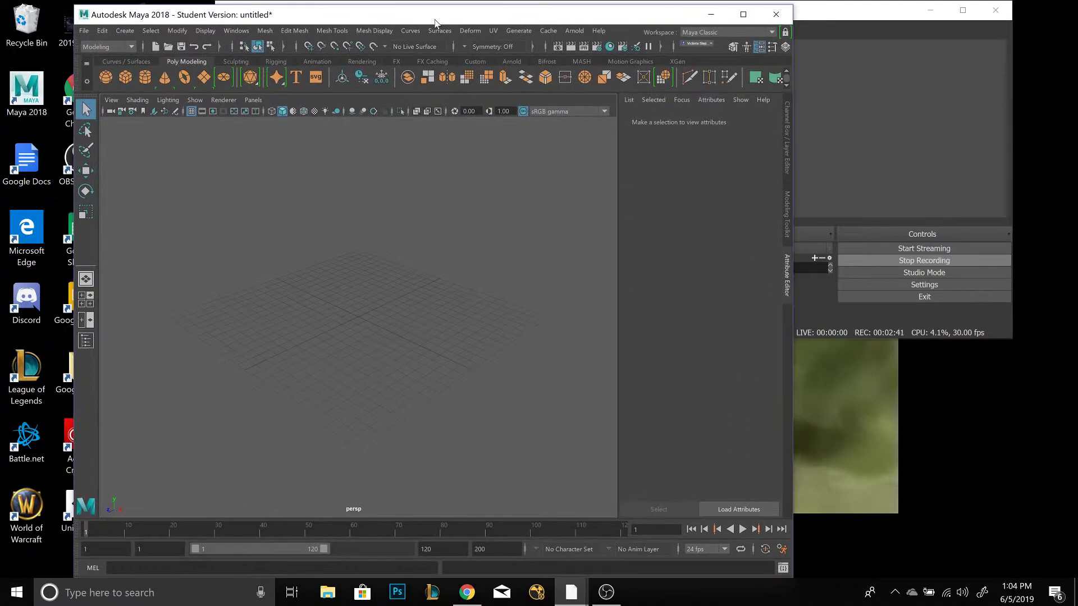
click(760, 48)
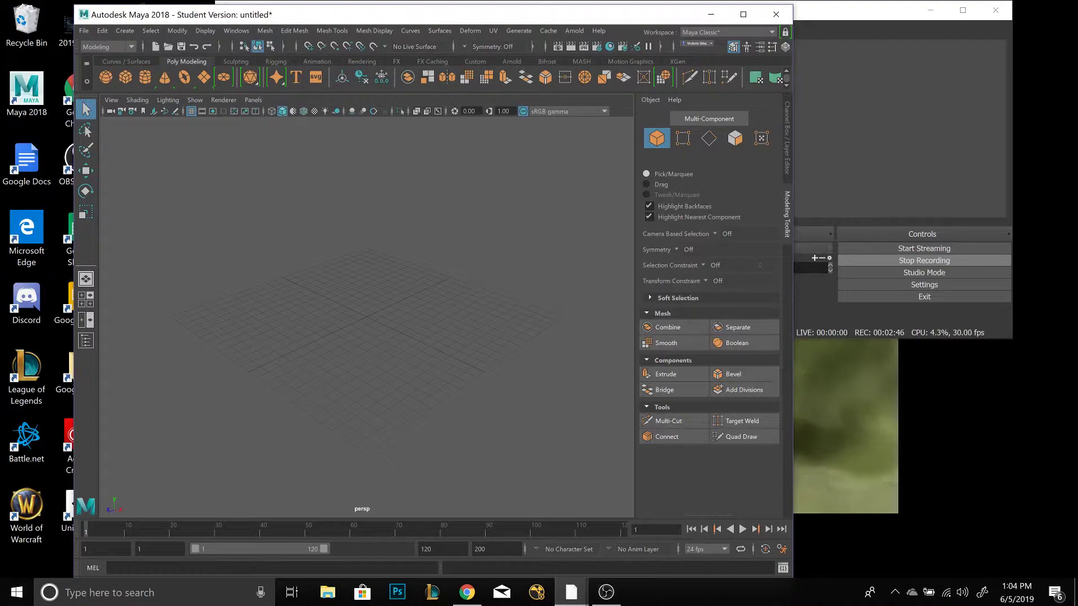
click(466, 592)
scroll(634, 337, up, 4)
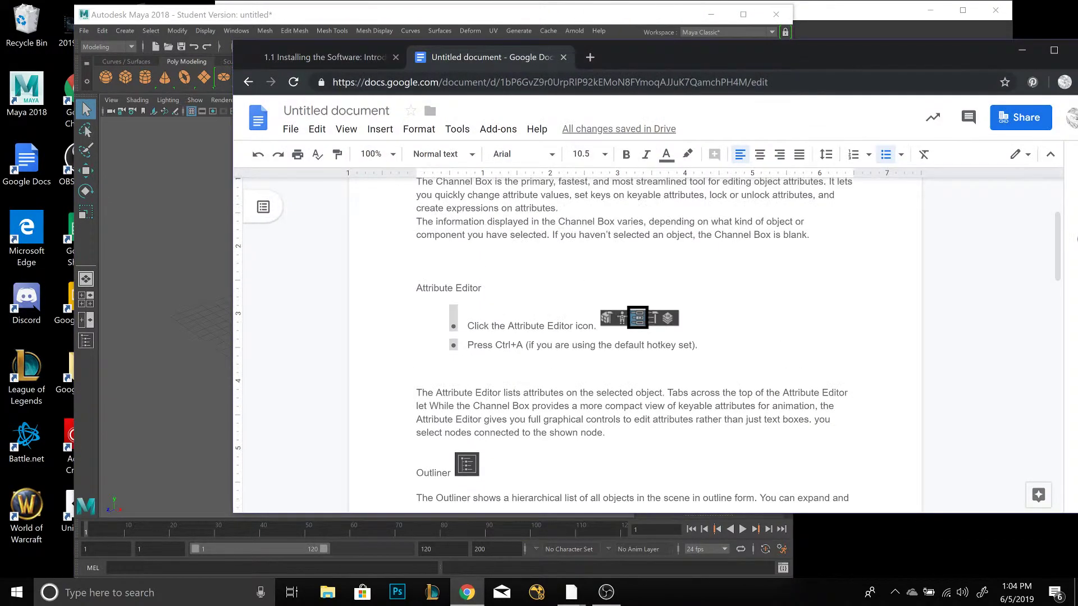
scroll(634, 337, up, 3)
scroll(634, 336, down, 5)
click(822, 531)
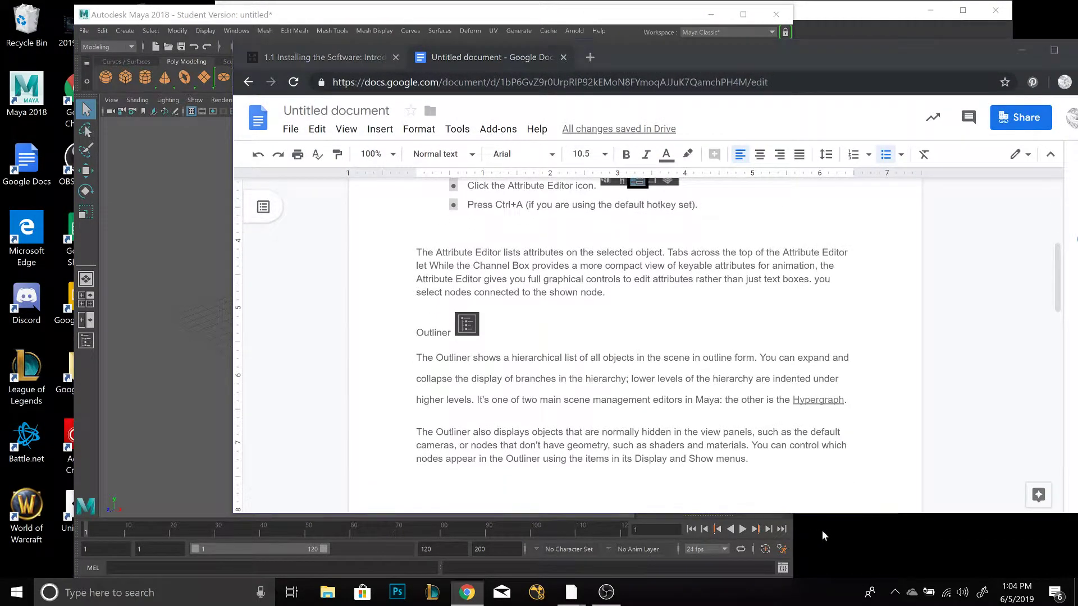
click(187, 242)
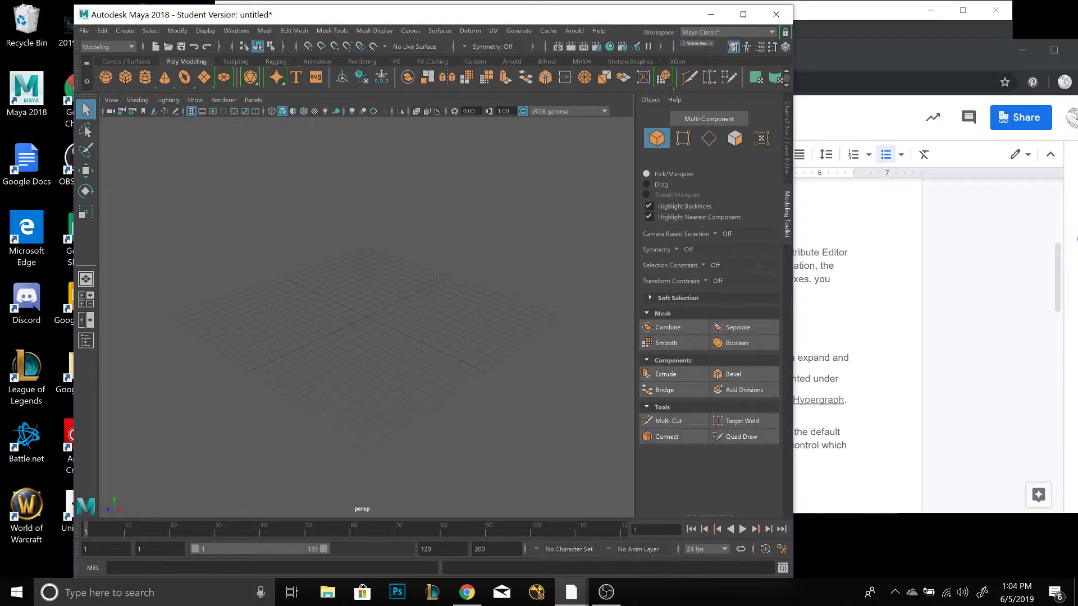
drag(840, 58, 1077, 65)
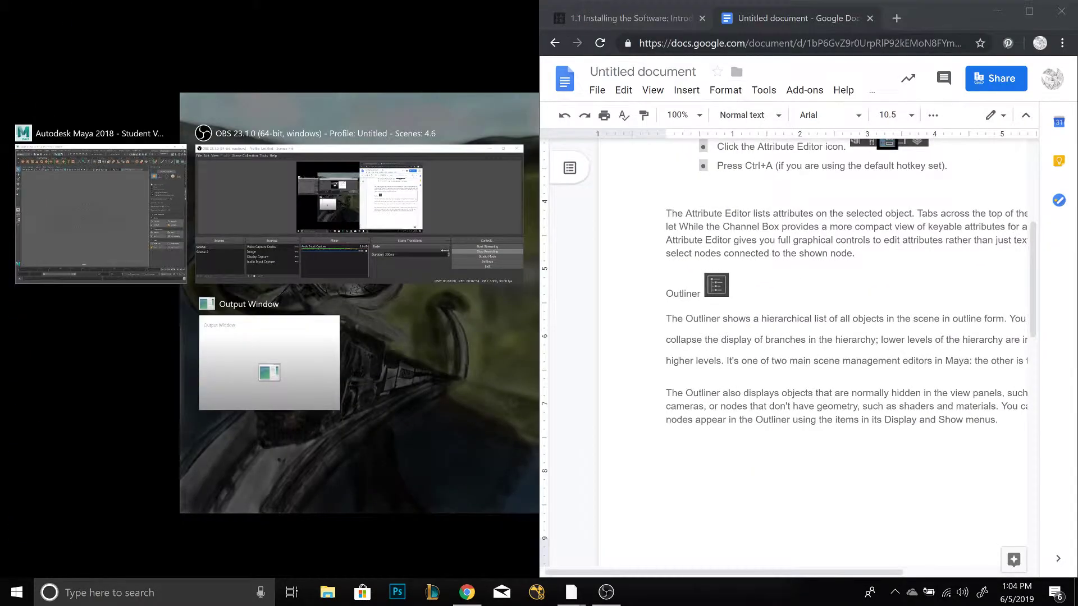
drag(684, 12, 783, 188)
click(577, 150)
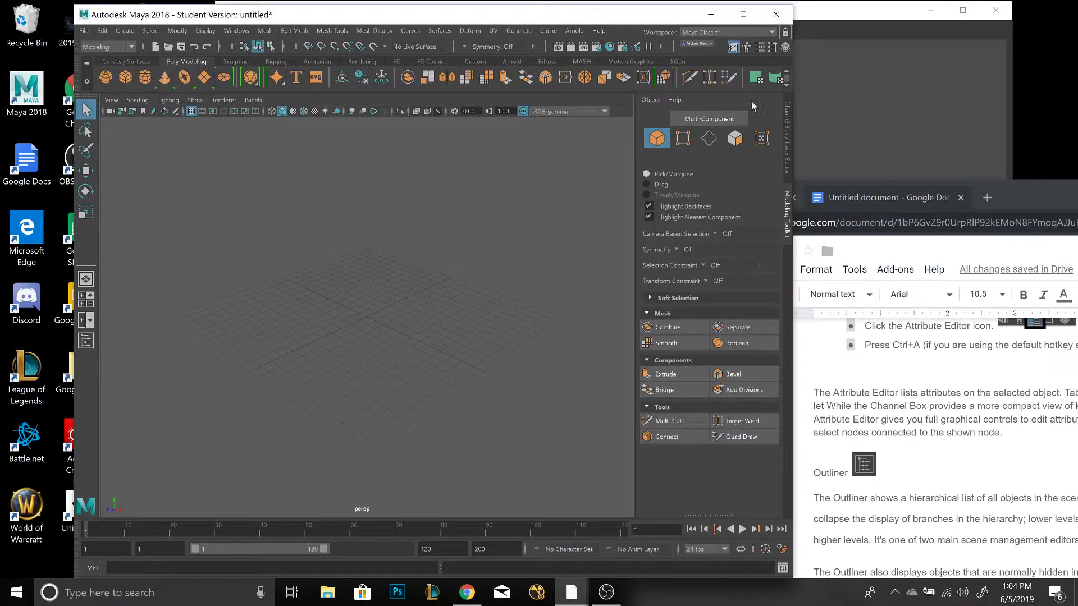
Step: Show the Attribute Editor, create a polygon plane at the grid's centre and bring up the Channel Box notes
click(760, 47)
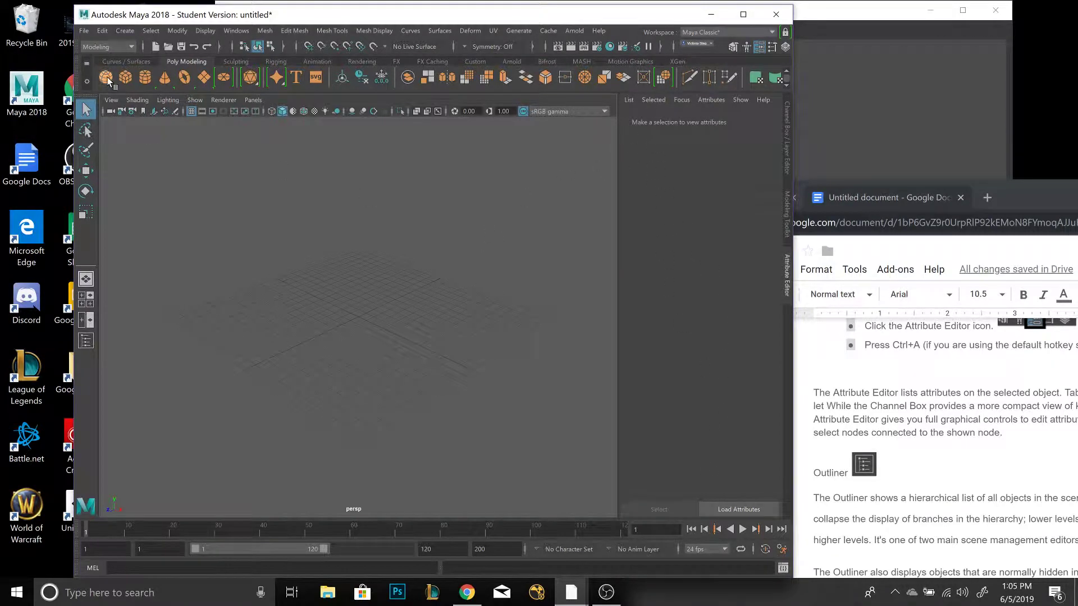
click(204, 78)
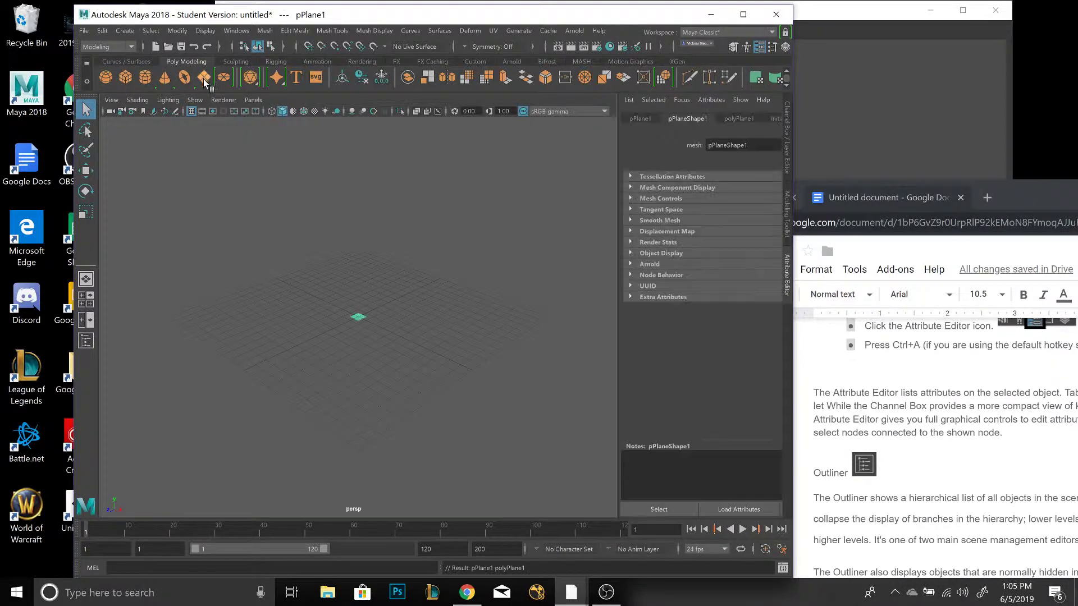
scroll(943, 449, up, 5)
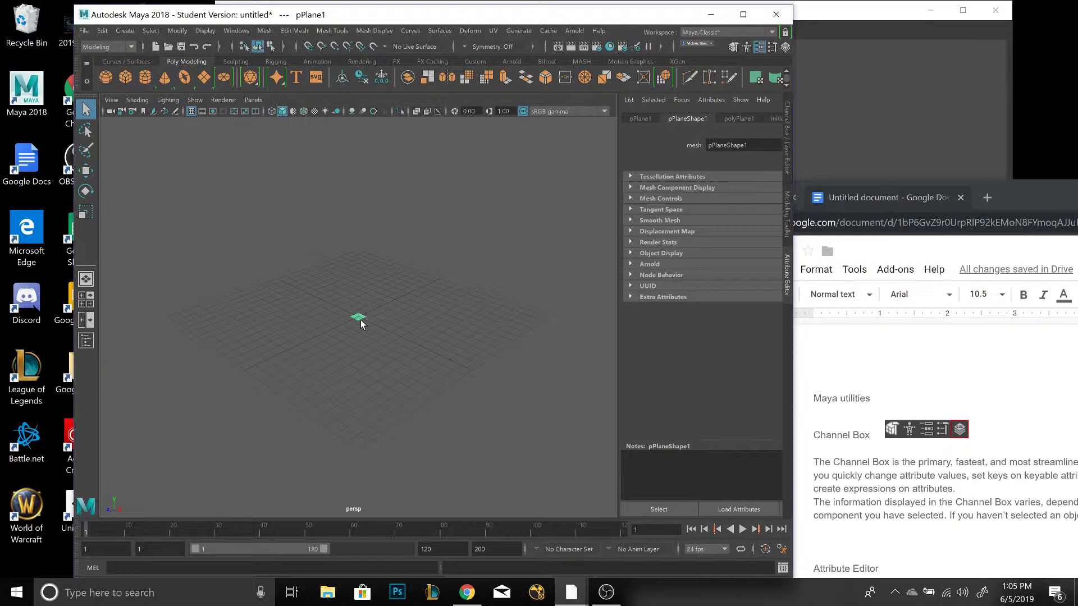
Step: Raise the plane above the grid with the Move tool and shift it slightly along the X and Z axes
key(w)
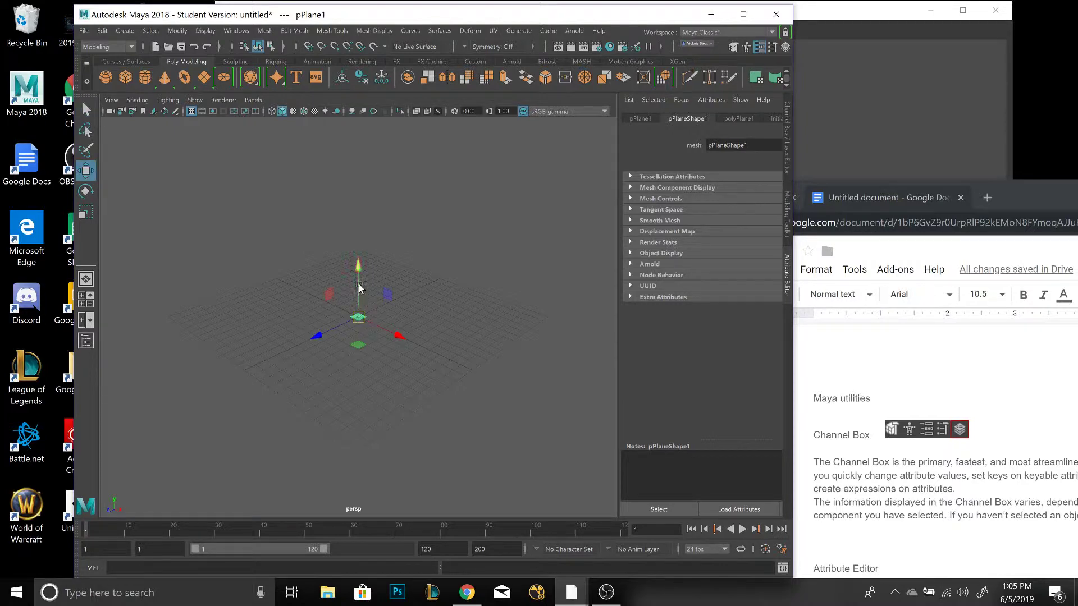
drag(360, 271, 365, 245)
mouse_move(401, 311)
mouse_down()
mouse_move(473, 340)
mouse_move(397, 312)
mouse_up()
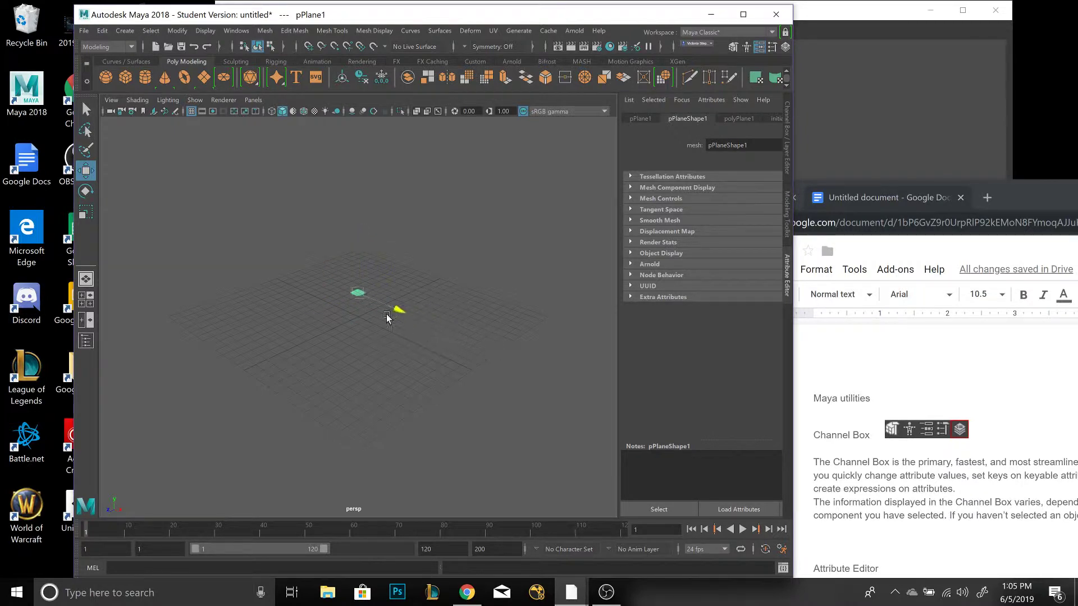
click(309, 309)
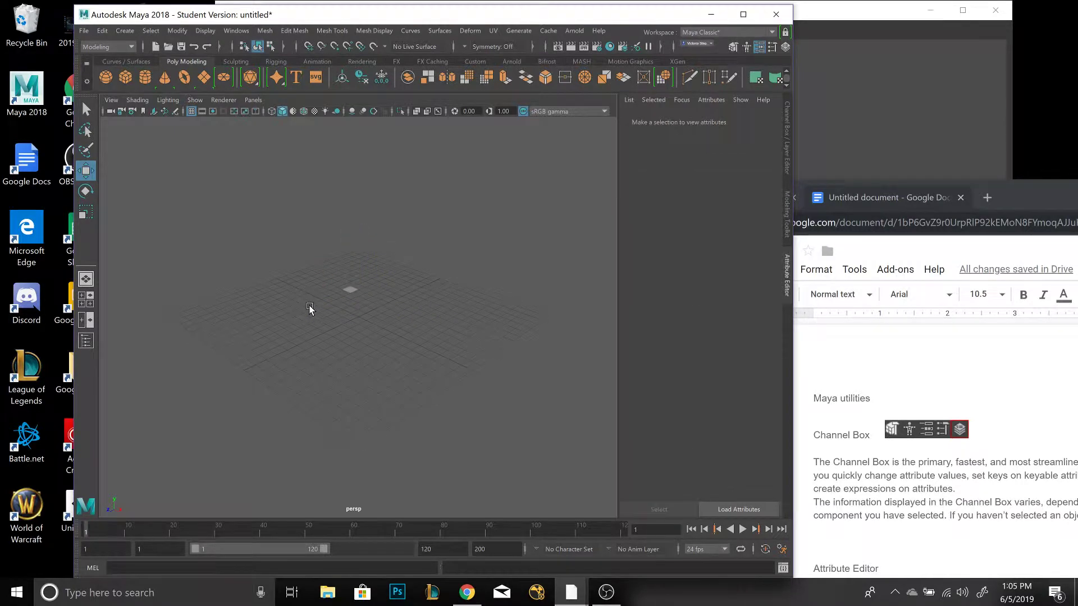
click(351, 290)
mouse_move(308, 310)
mouse_down()
mouse_move(266, 326)
mouse_move(294, 309)
mouse_up()
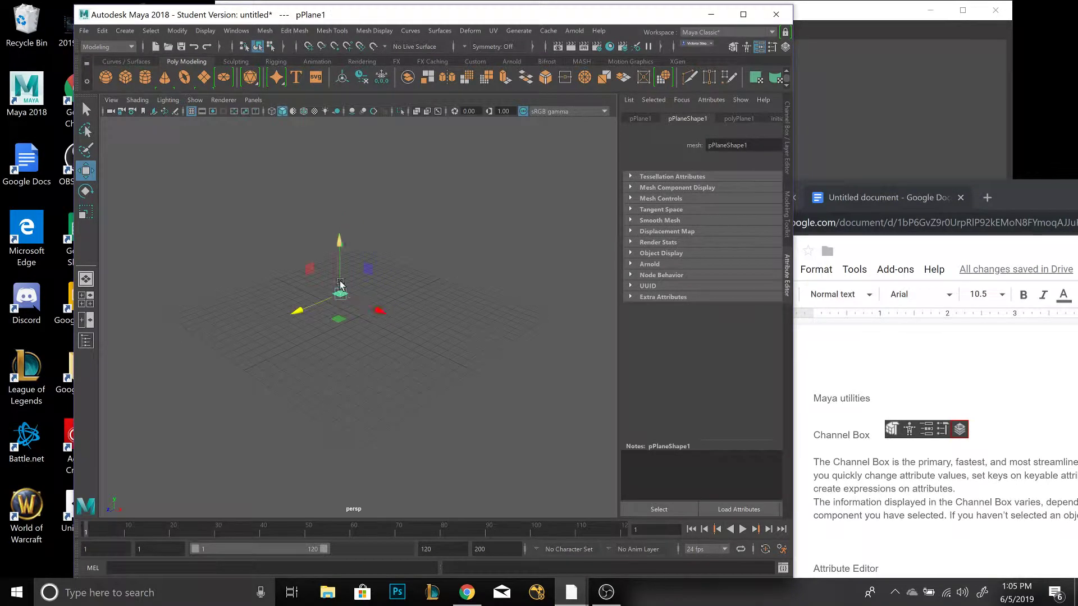
Step: Move the plane along the X and Z axes to just beyond the grid's near corner
drag(370, 313, 510, 373)
drag(428, 373, 328, 451)
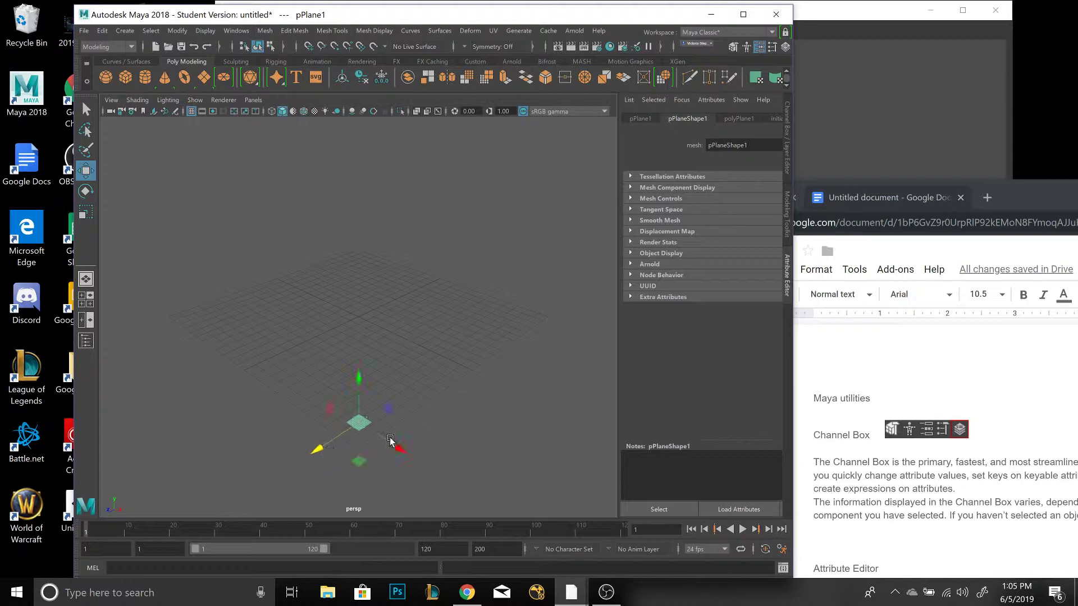
drag(397, 448, 408, 457)
drag(327, 456, 317, 461)
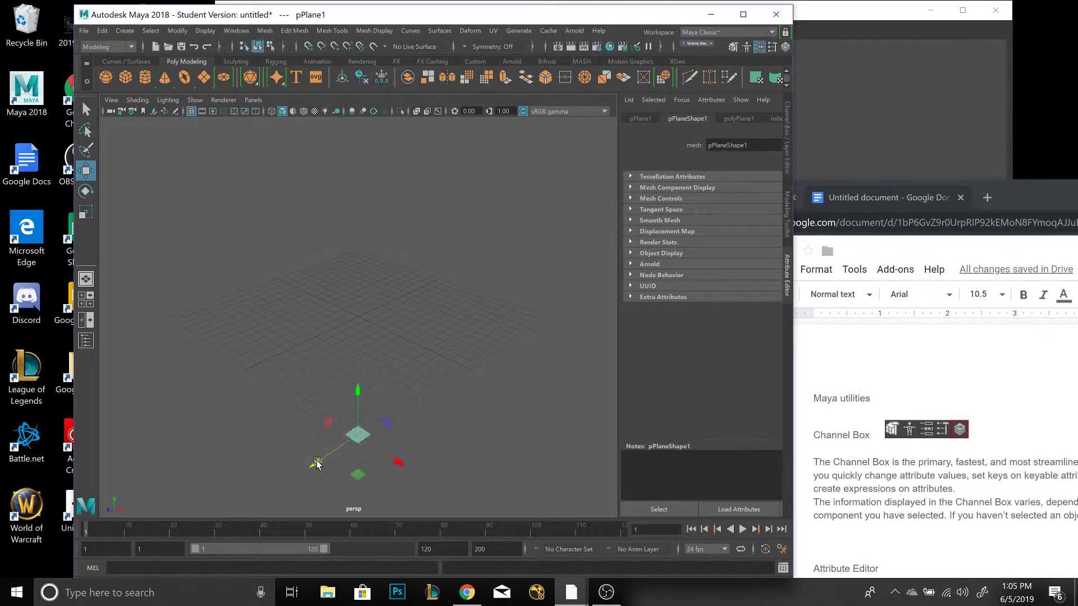
mouse_move(357, 433)
mouse_down()
mouse_move(363, 424)
mouse_move(358, 440)
mouse_up()
Step: Scale the plane up uniformly to about the size of the grid and move it back over the grid's centre
key(e)
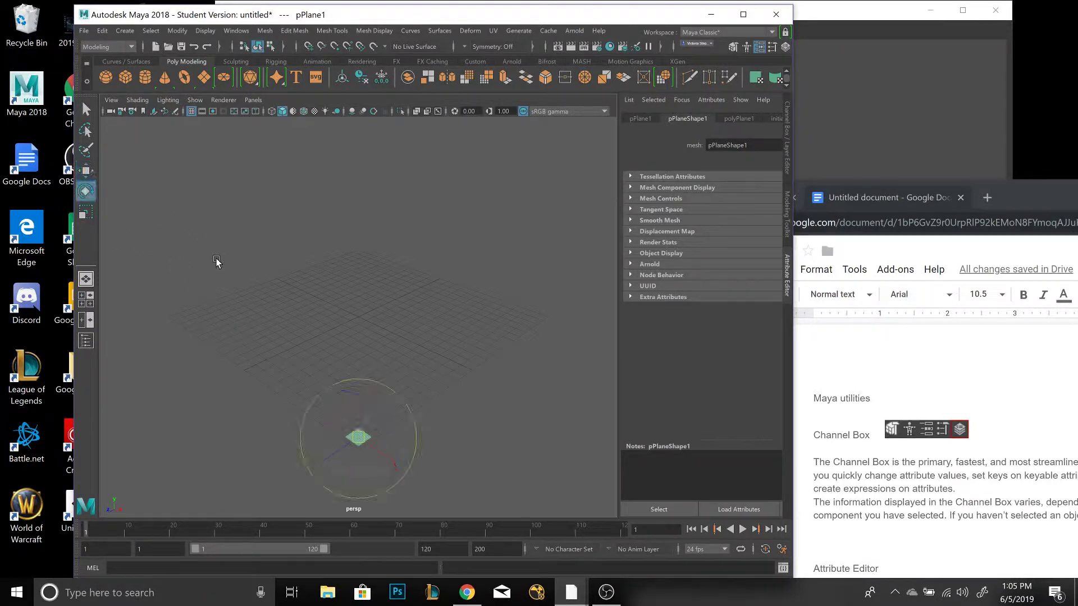
key(r)
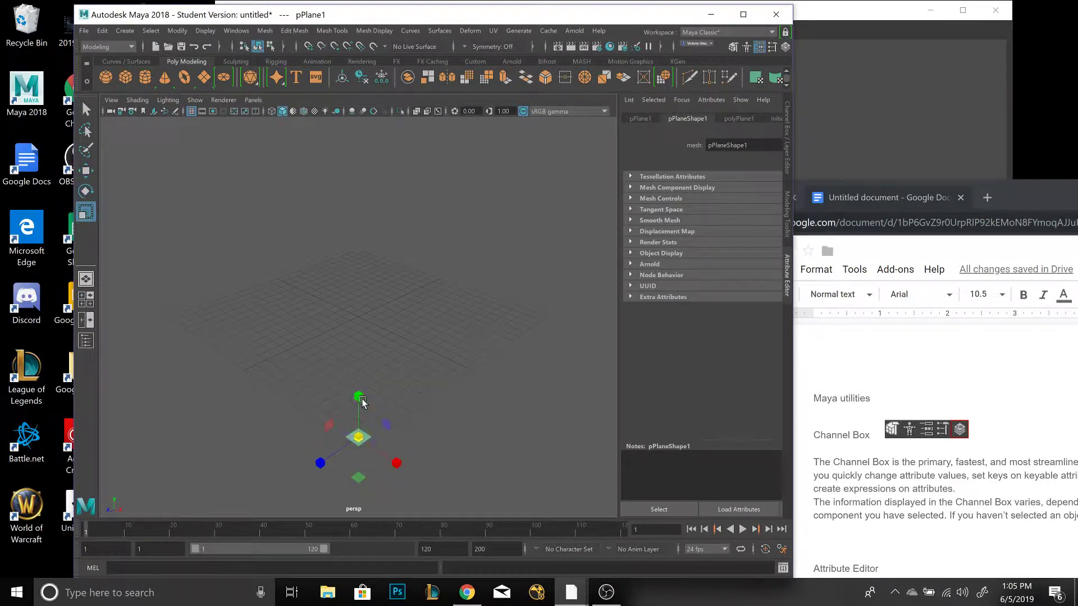
drag(359, 438, 586, 476)
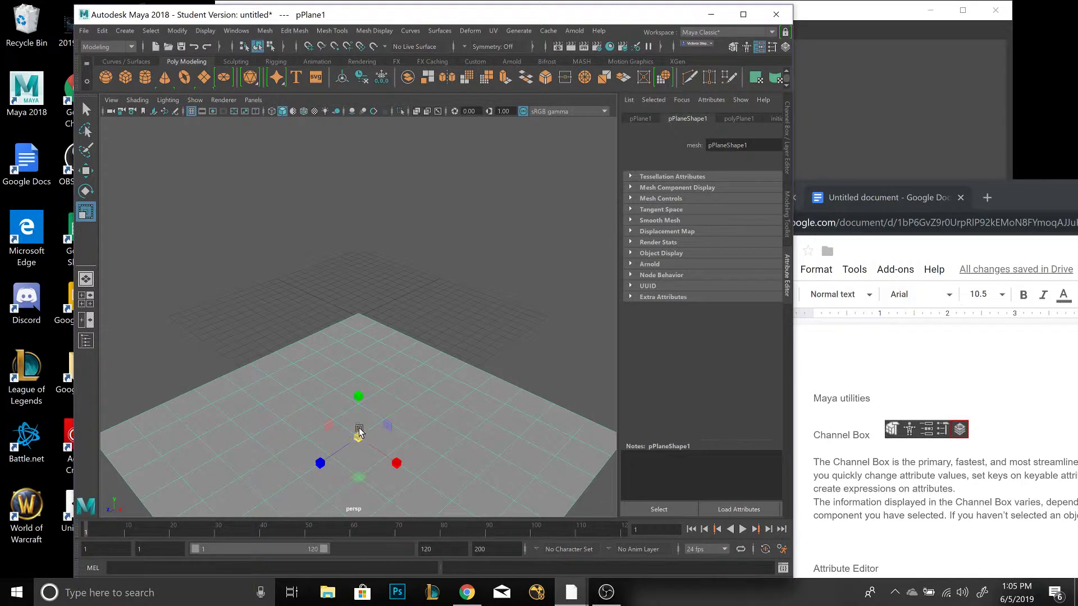
key(e)
key(w)
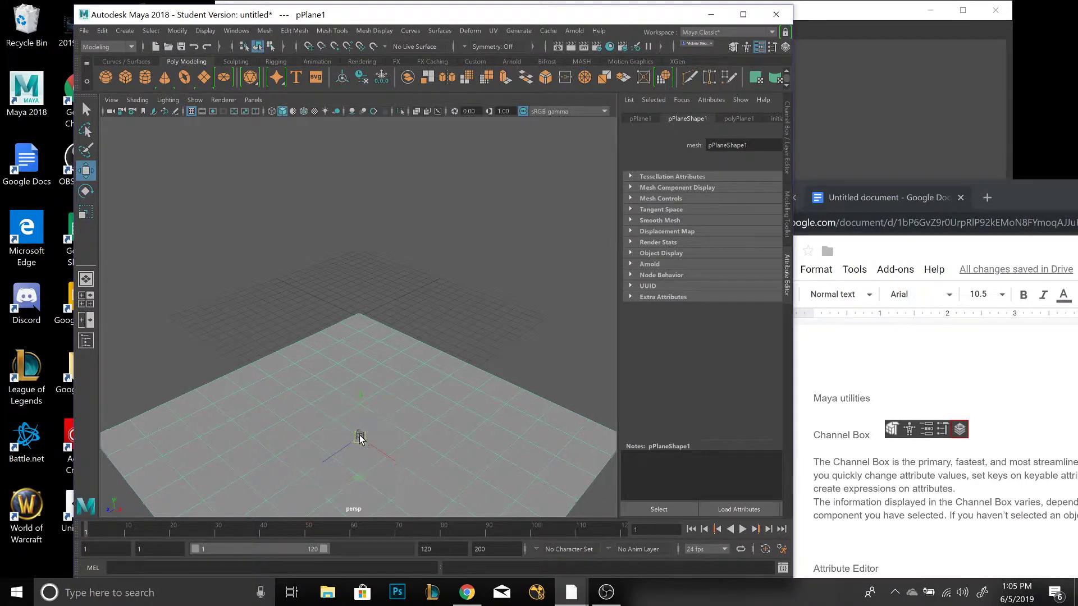
drag(358, 437, 360, 283)
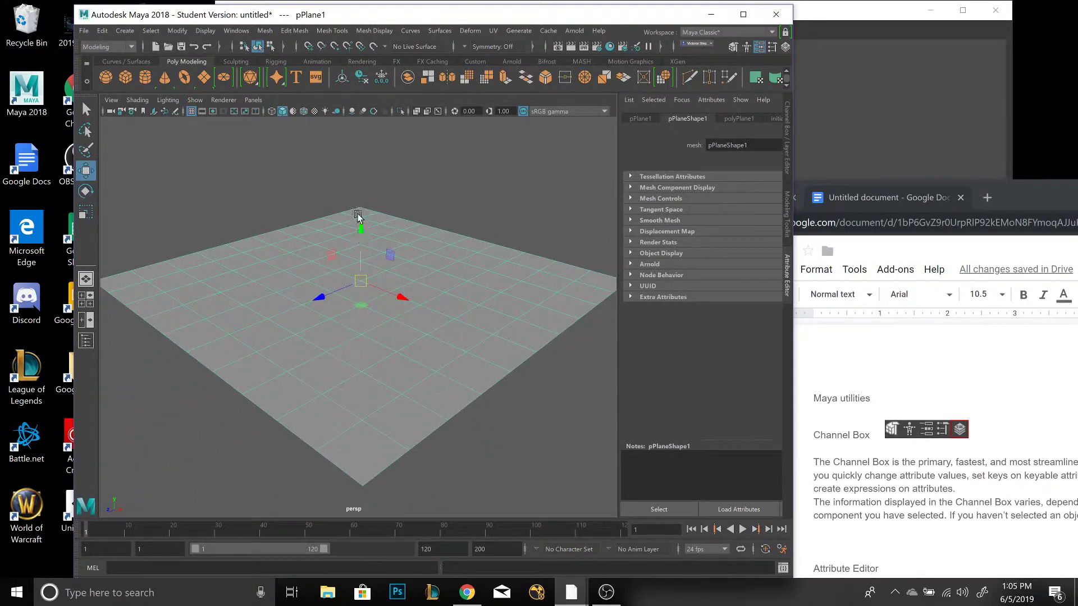
Step: Scale the plane down, move it beside the grid to about X 16.92, Y 6.01, Z 6.17, and dismiss the Pinterest notification
key(e)
key(r)
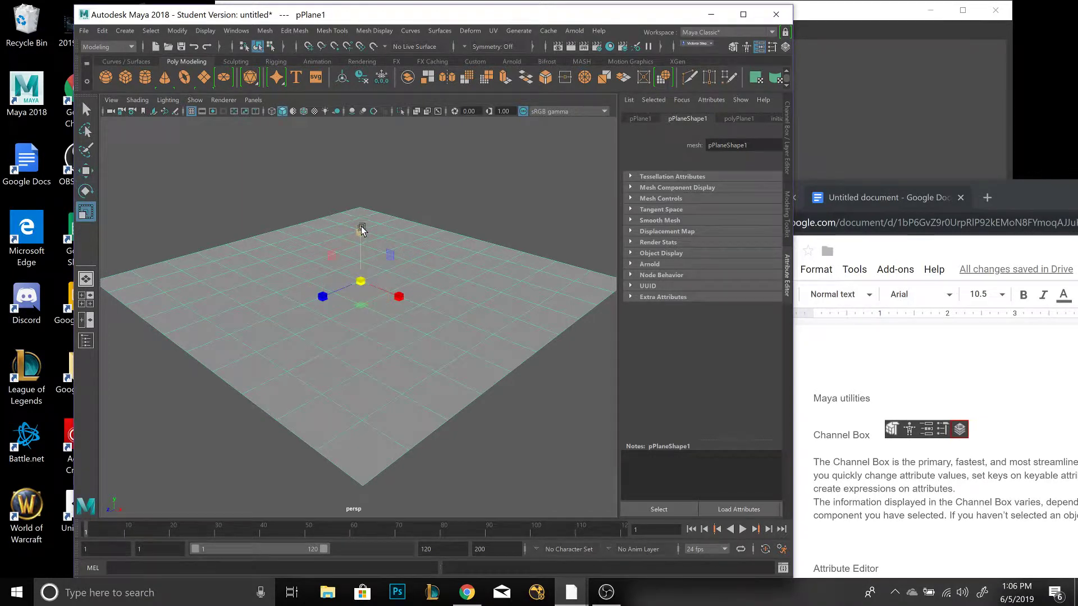
drag(360, 287, 498, 366)
key(w)
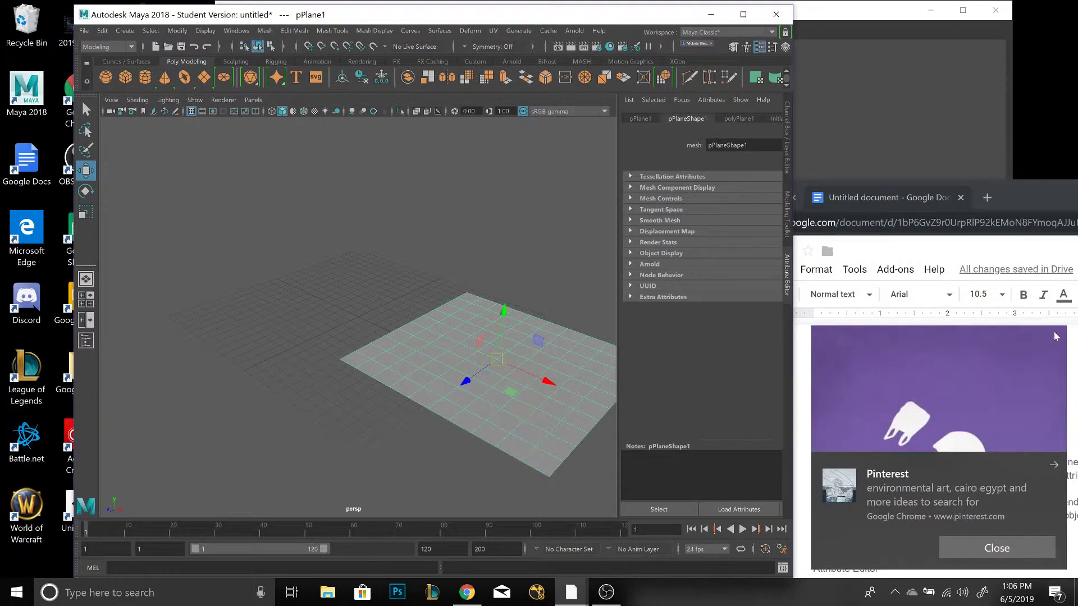
click(1010, 544)
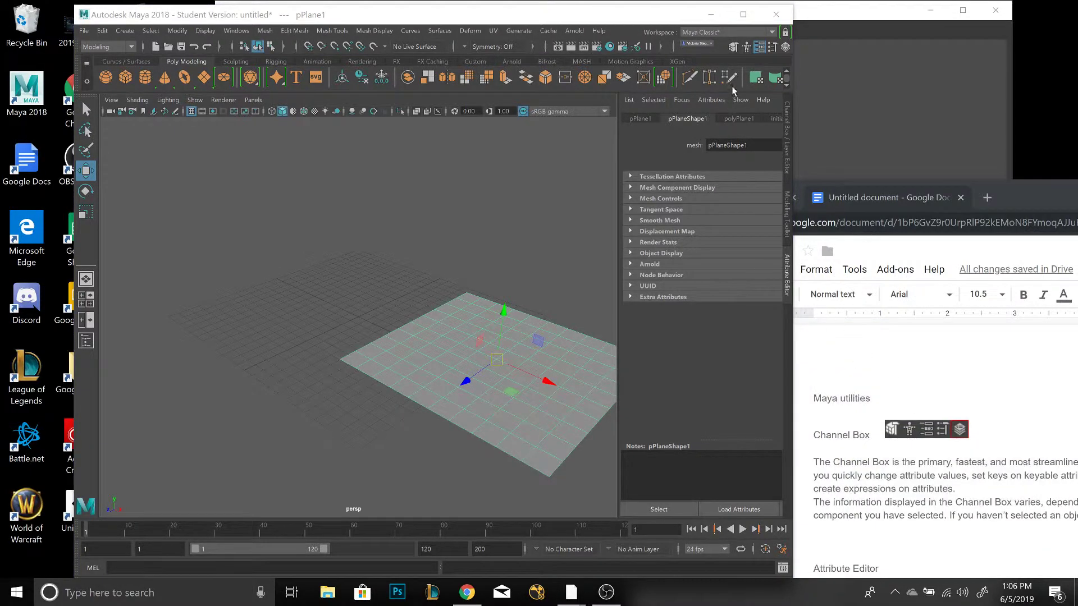
Step: Toggle the Attribute Editor off and on and examine the plane's Tessellation Attributes alongside the Attribute Editor notes
click(760, 47)
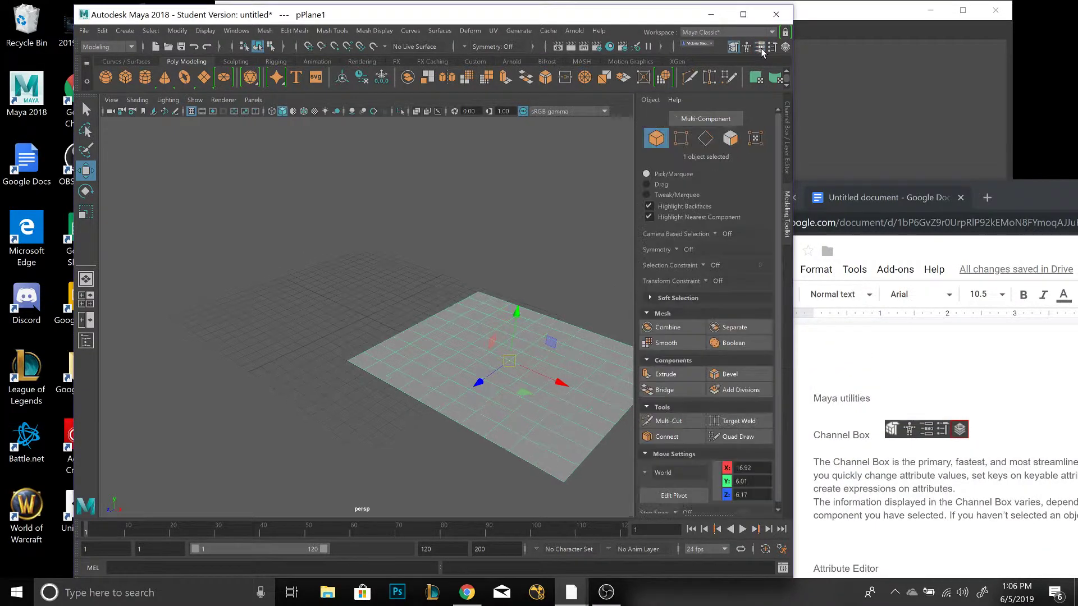
click(761, 48)
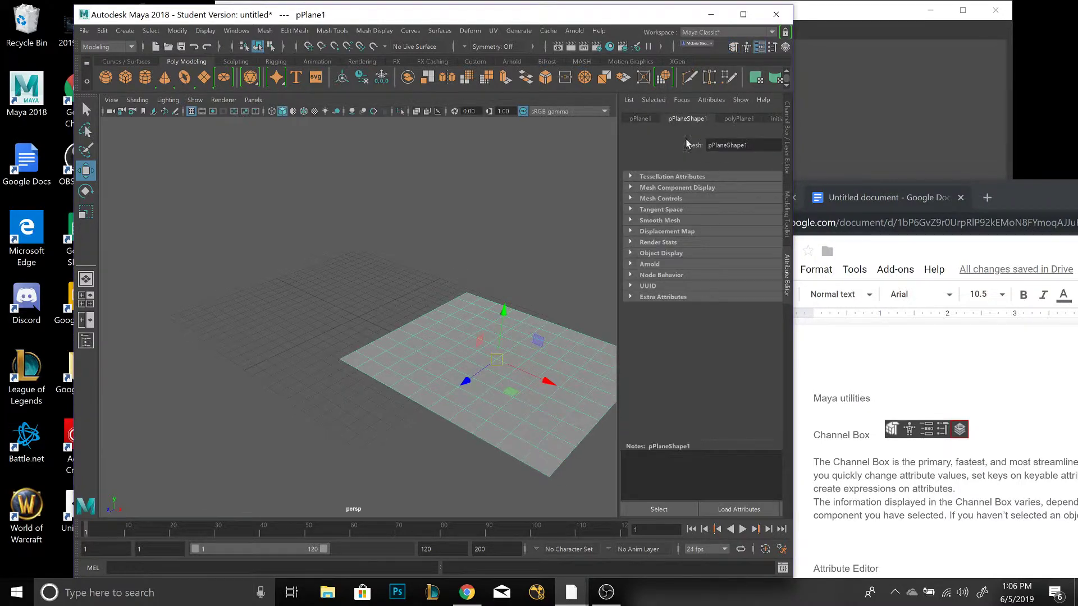
click(629, 178)
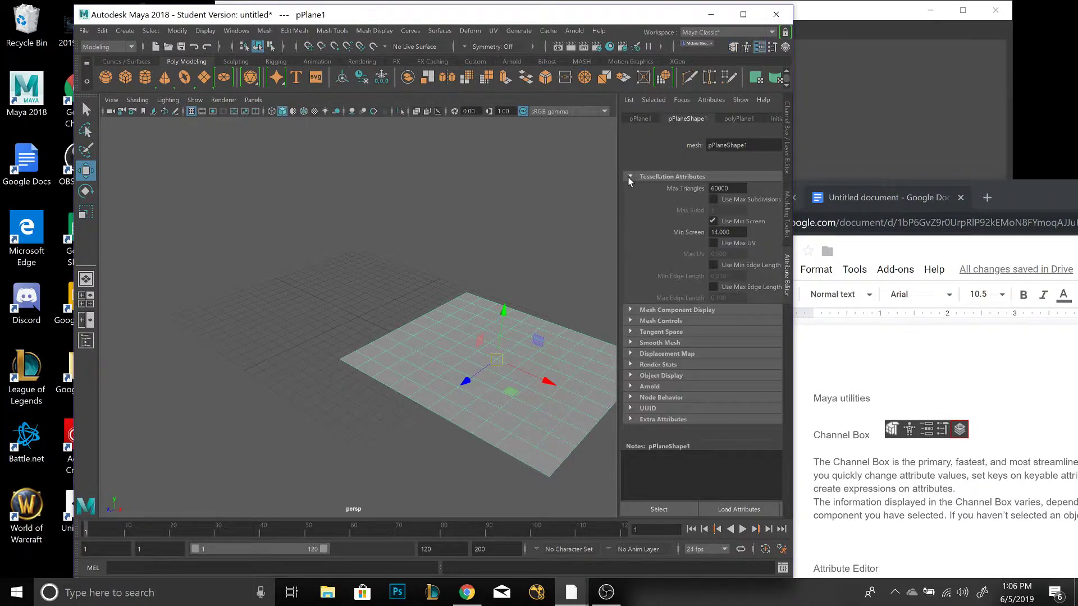
click(629, 178)
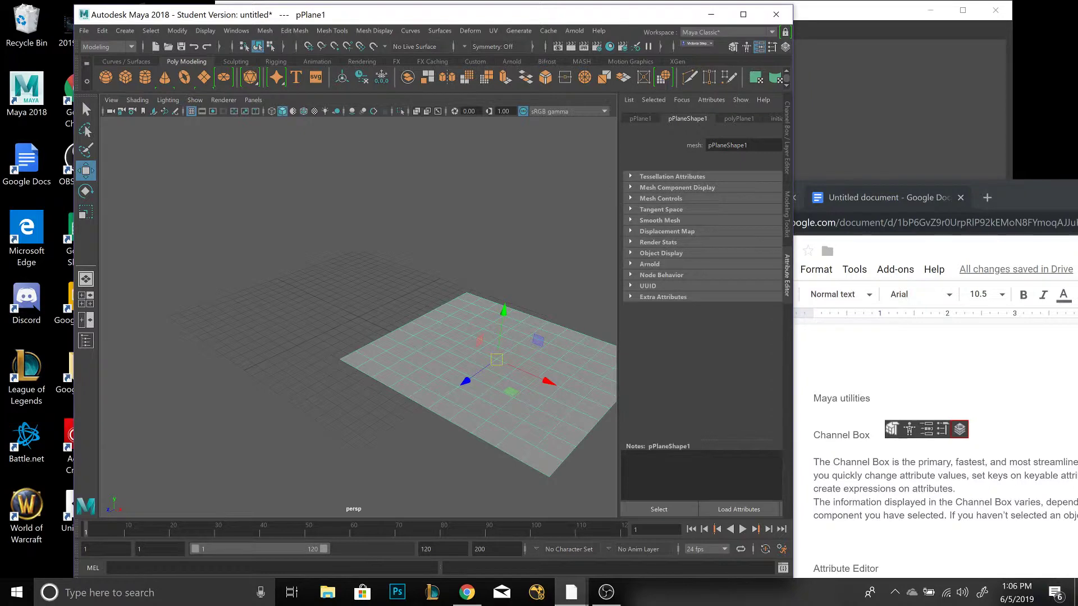
scroll(935, 449, down, 4)
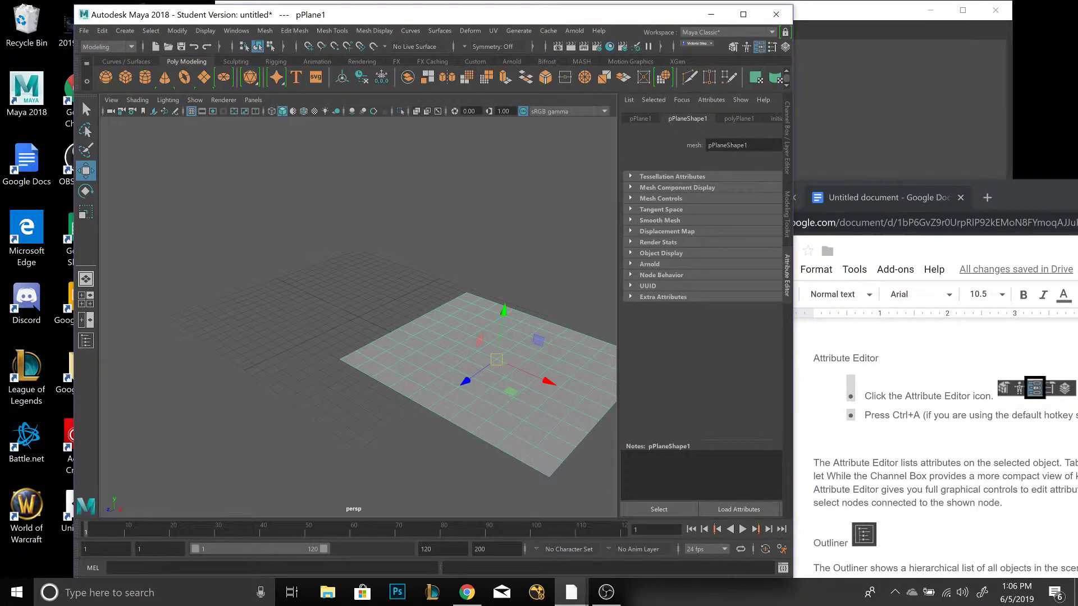
click(629, 177)
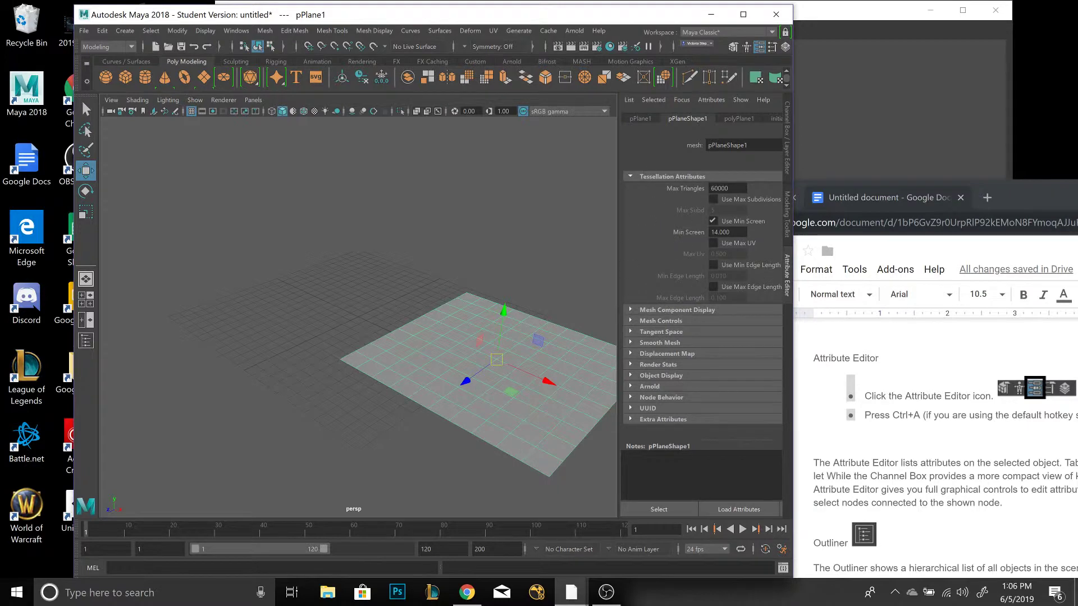
click(630, 177)
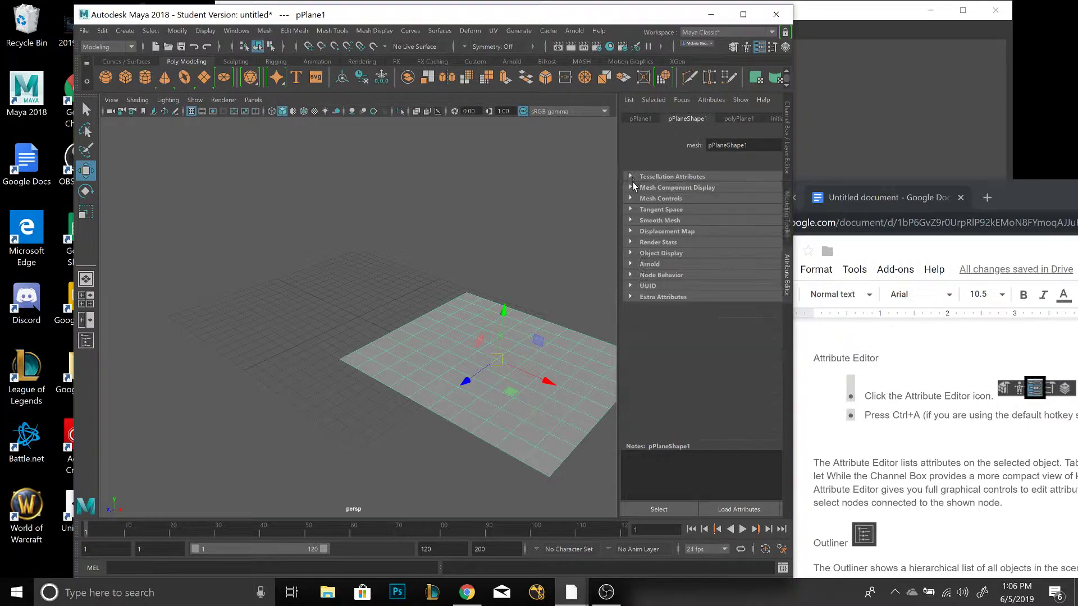
Step: Expand the plane's Object Display attributes and switch its Visibility off and on twice
click(631, 252)
click(713, 264)
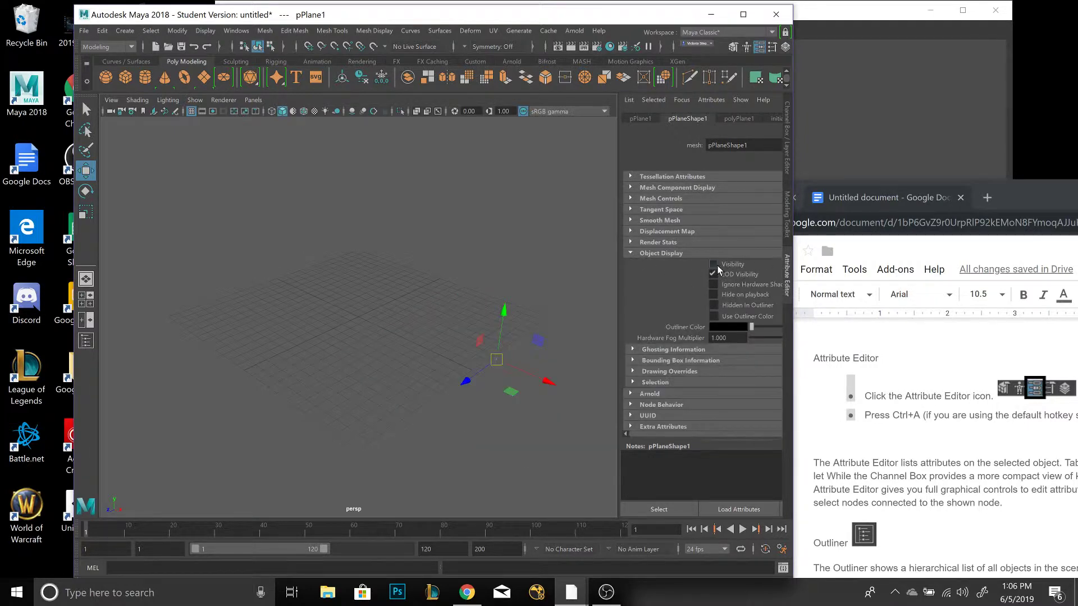
click(714, 265)
click(714, 264)
click(714, 265)
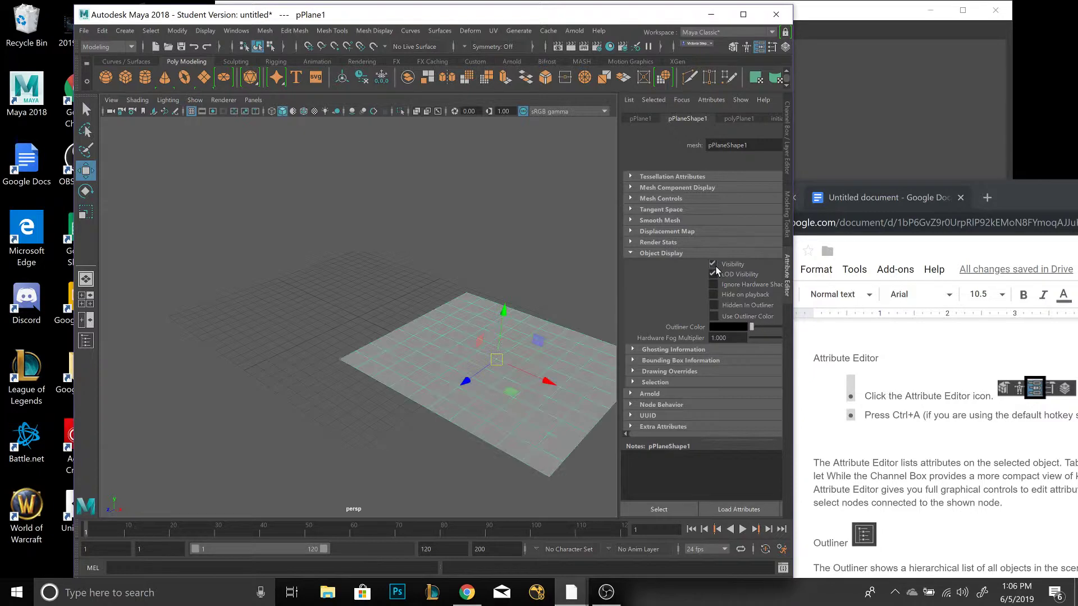
Step: Hide and show the selected plane twice with the viewport visibility toggle
key(h)
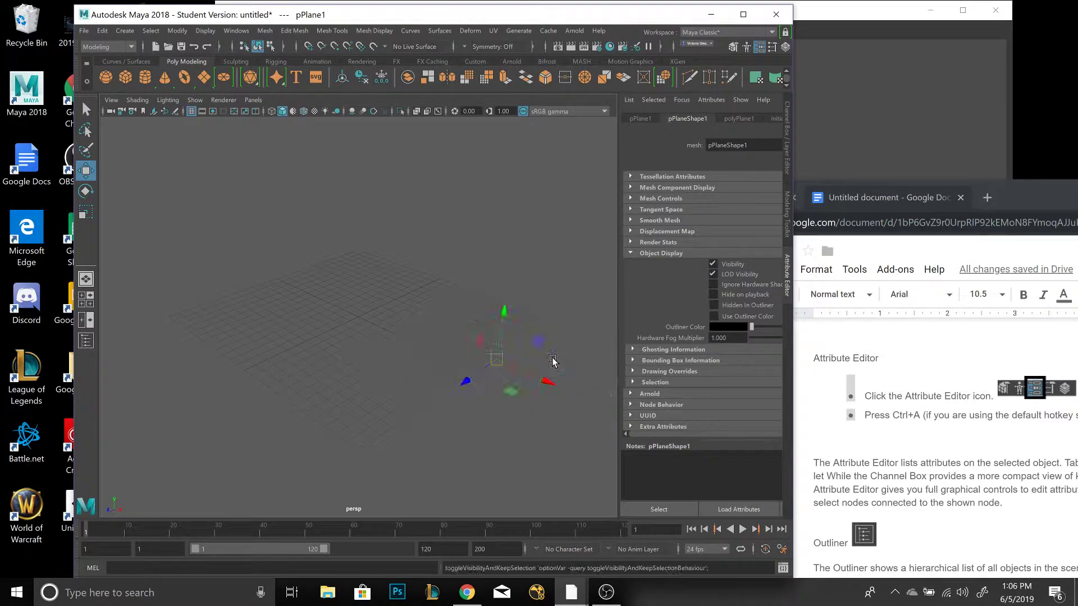
key(h)
key(h)
key(h)
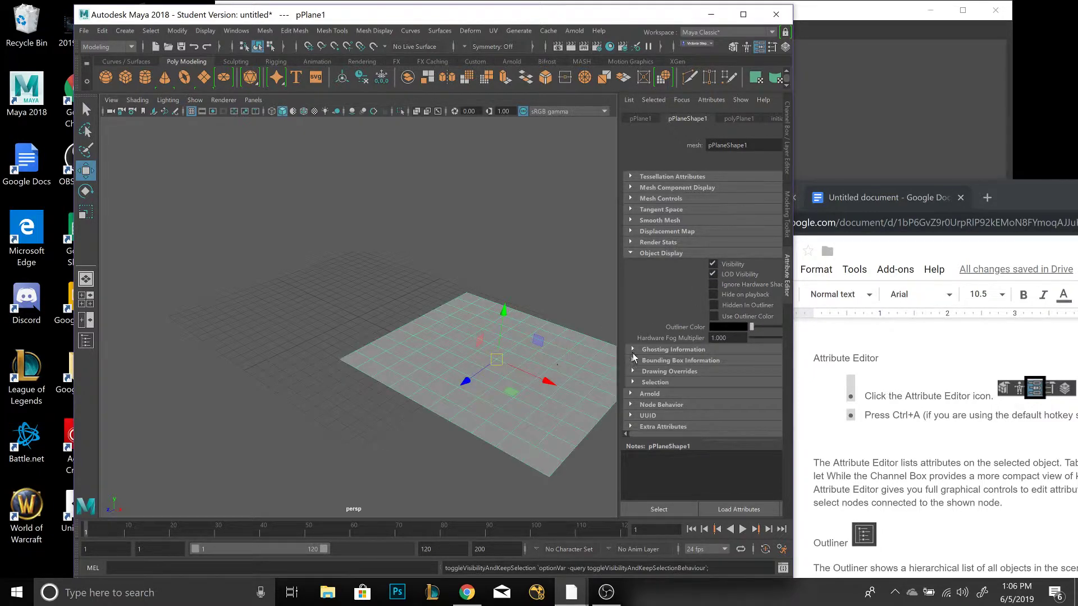
Step: Open the Outliner and repeatedly hide and show the selected plane, leaving it hidden while comparing its Outliner entry
click(87, 340)
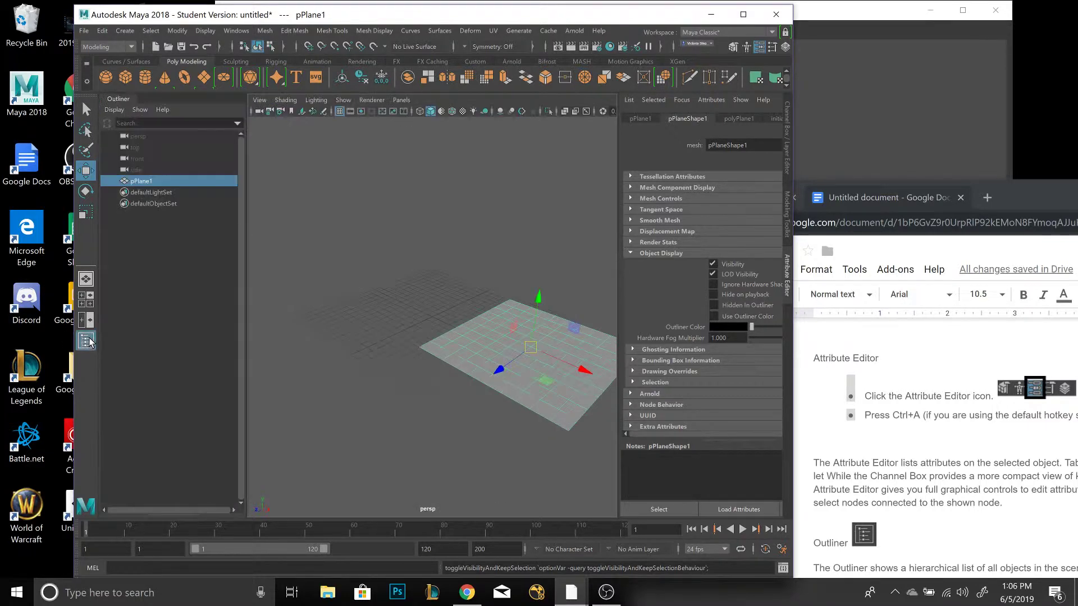
key(h)
key(h)
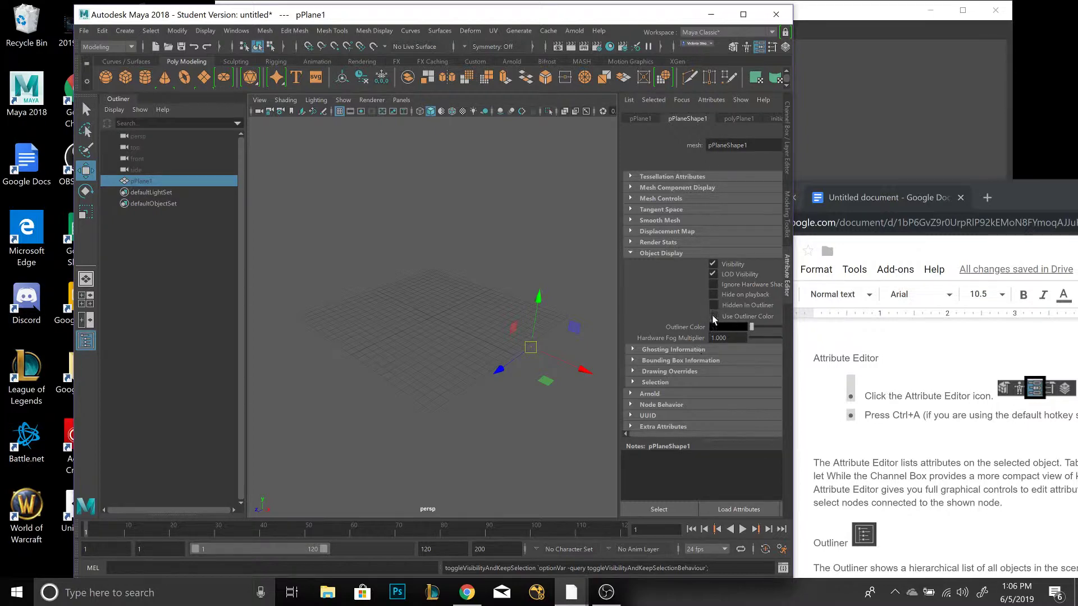
key(h)
key(h)
key(h)
key(h)
key(h)
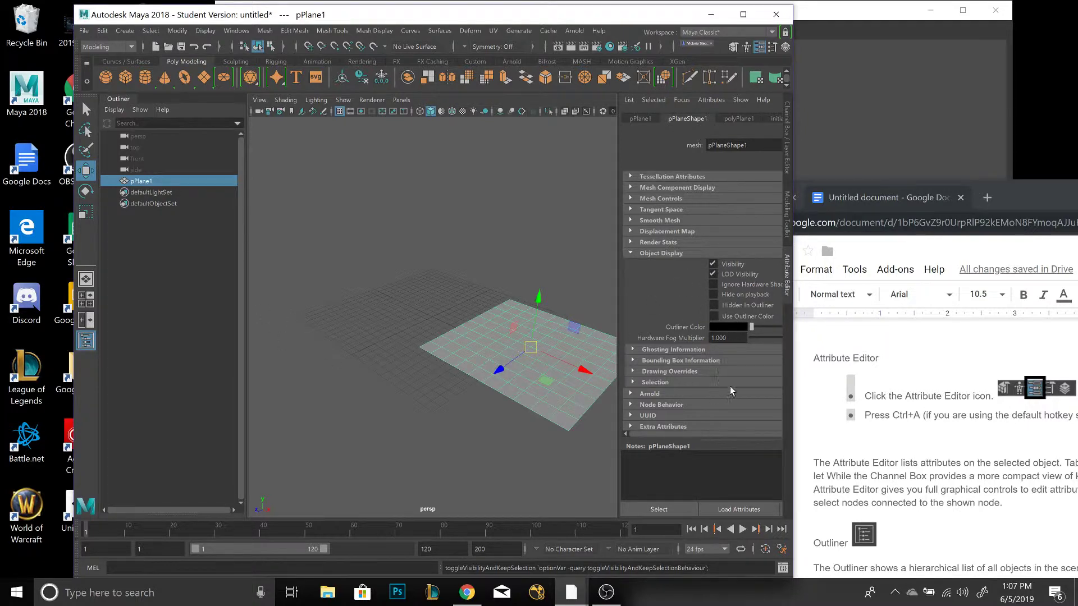
key(h)
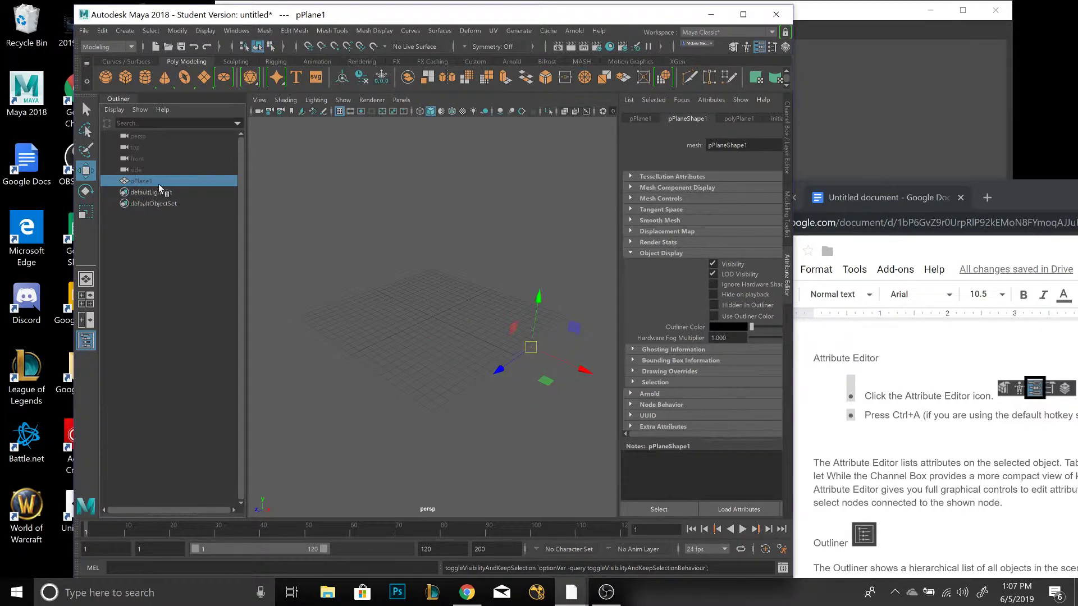
key(h)
key(h)
Step: Deselect the hidden plane, close and reopen the Outliner, and use its pPlane1 entry to reselect and show the plane
click(370, 257)
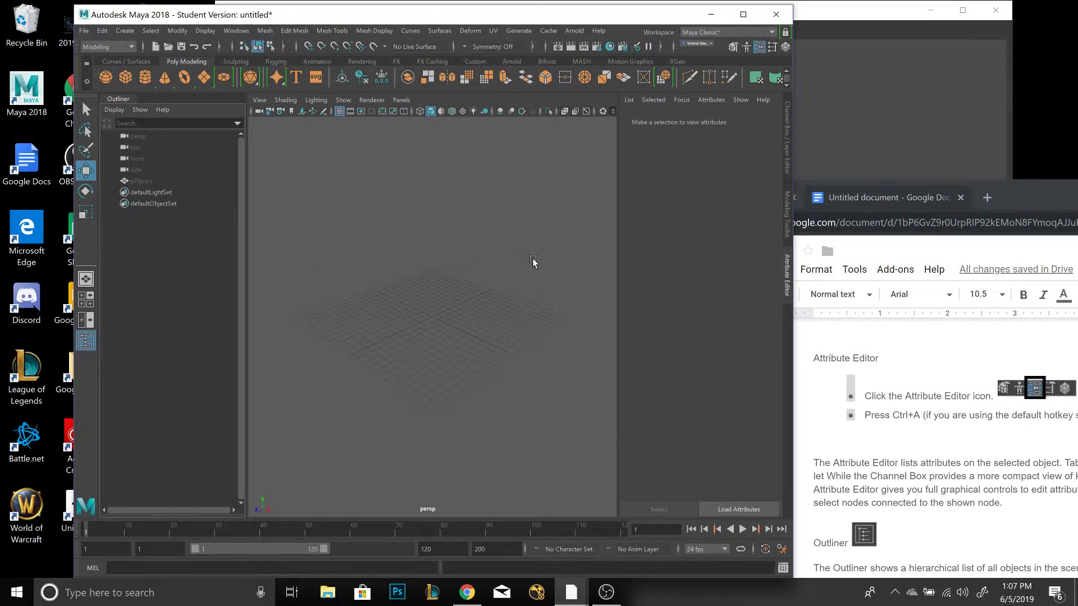
click(85, 344)
click(85, 342)
click(135, 182)
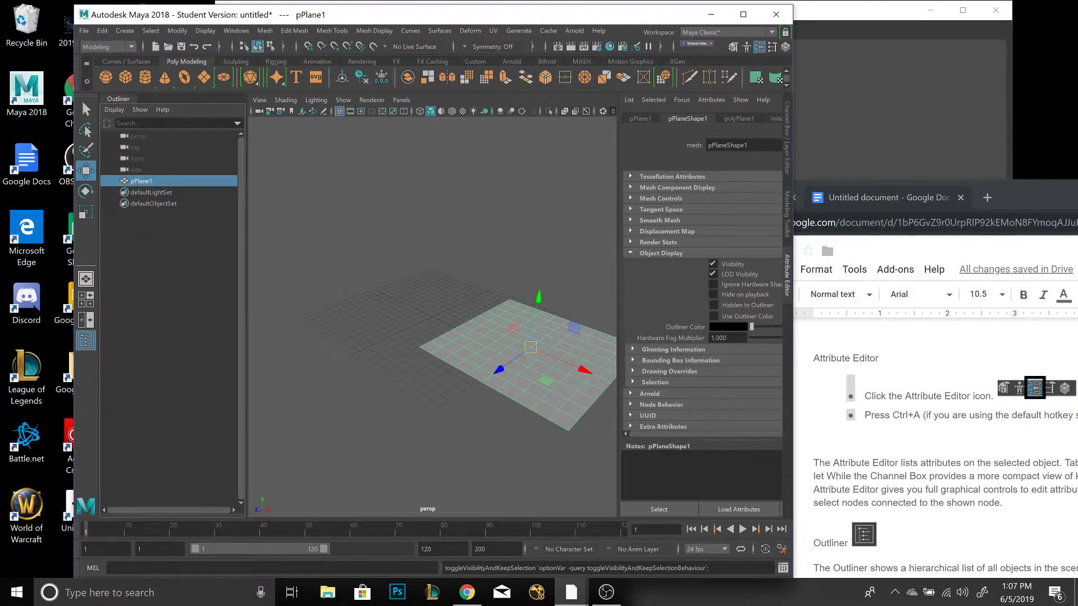
Step: Display the Channel Box beside its notes and set the plane's Translate Z to 0
scroll(934, 449, up, 4)
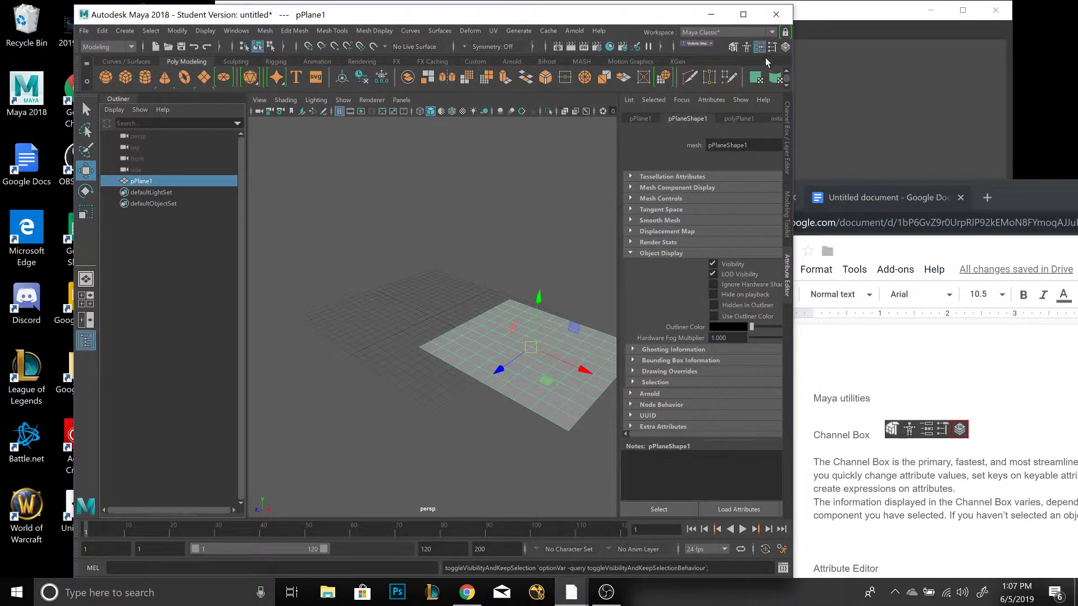
click(786, 47)
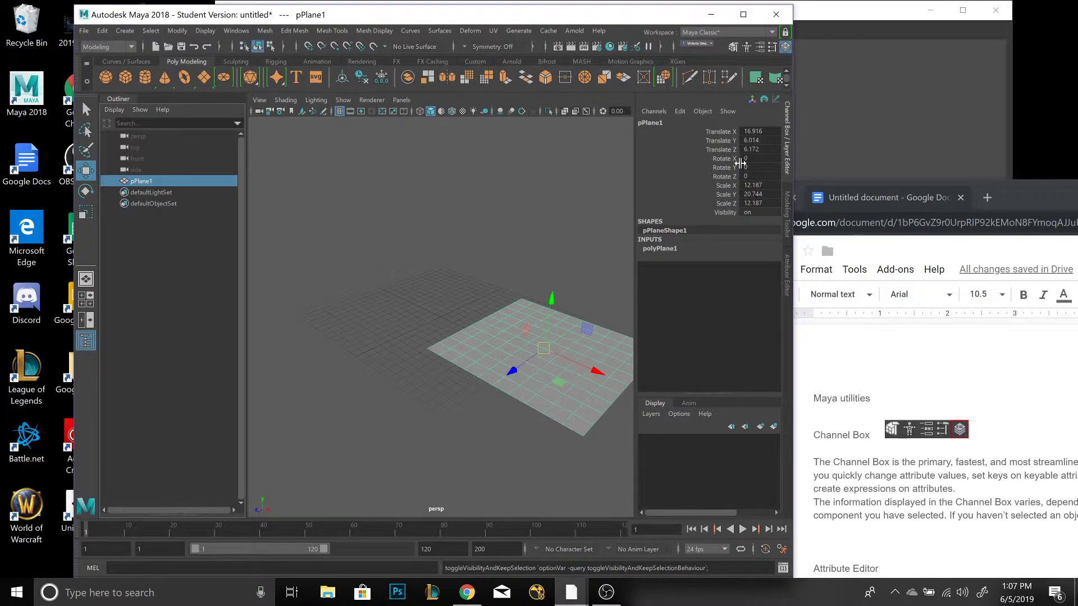
click(755, 149)
text(0)
key(Return)
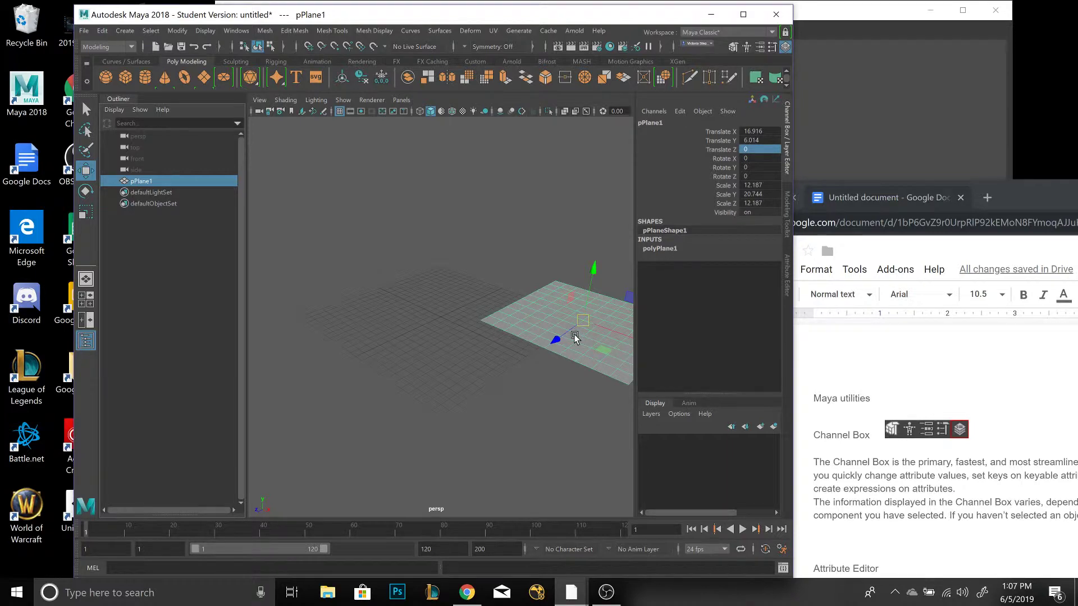
Step: Move the plane high above the grid to about X -5.9, Y 21.33, and reset its Translate Z to 0
drag(583, 320, 387, 170)
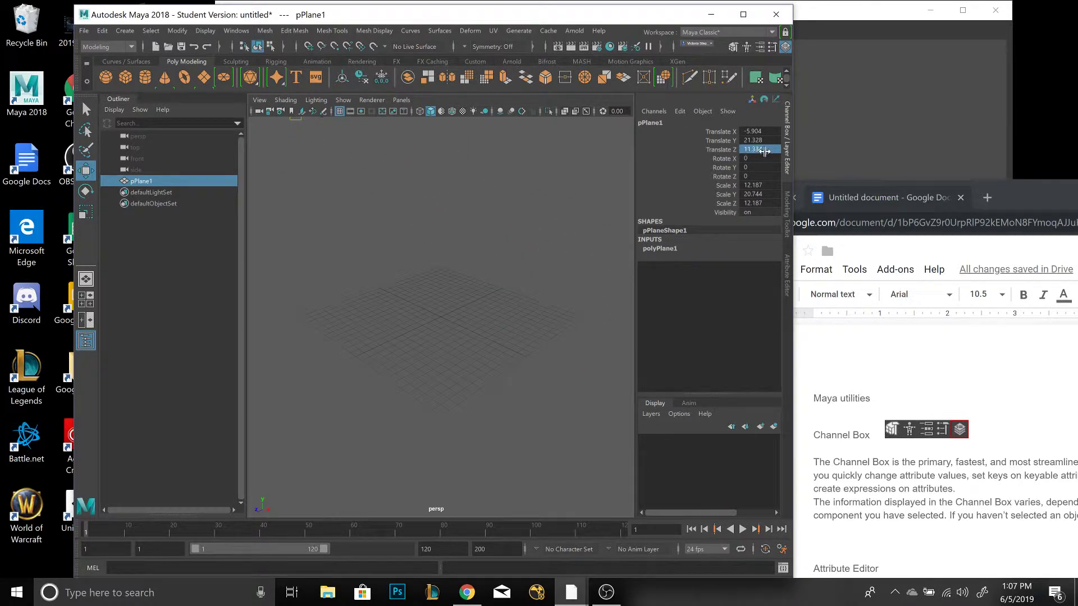
double_click(752, 150)
text(0)
key(Return)
scroll(527, 188, down, 2)
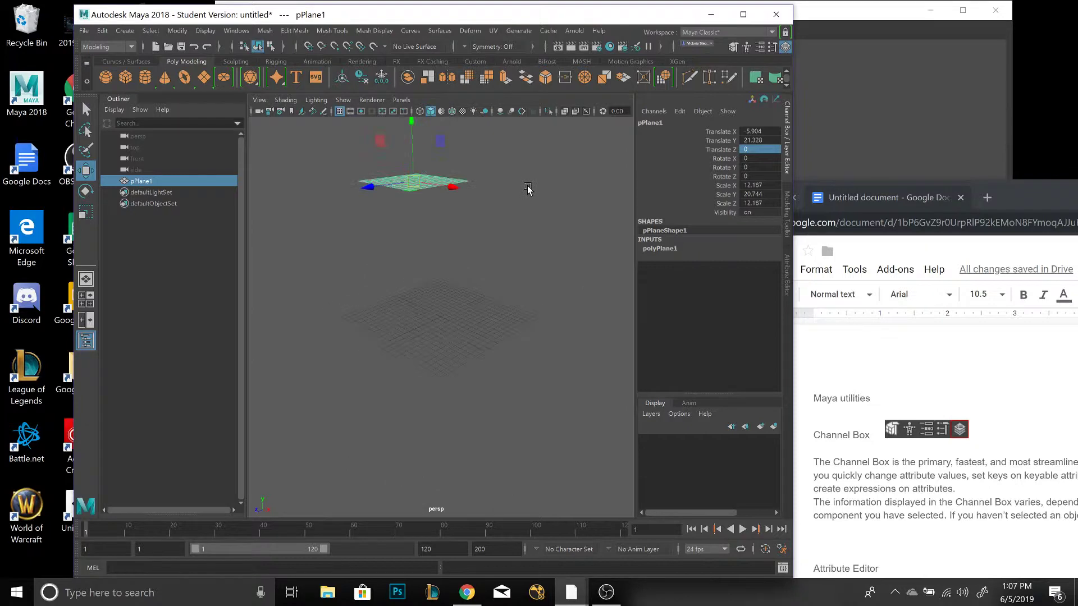
Step: Set the plane's Translate X and Translate Y to 0
double_click(753, 131)
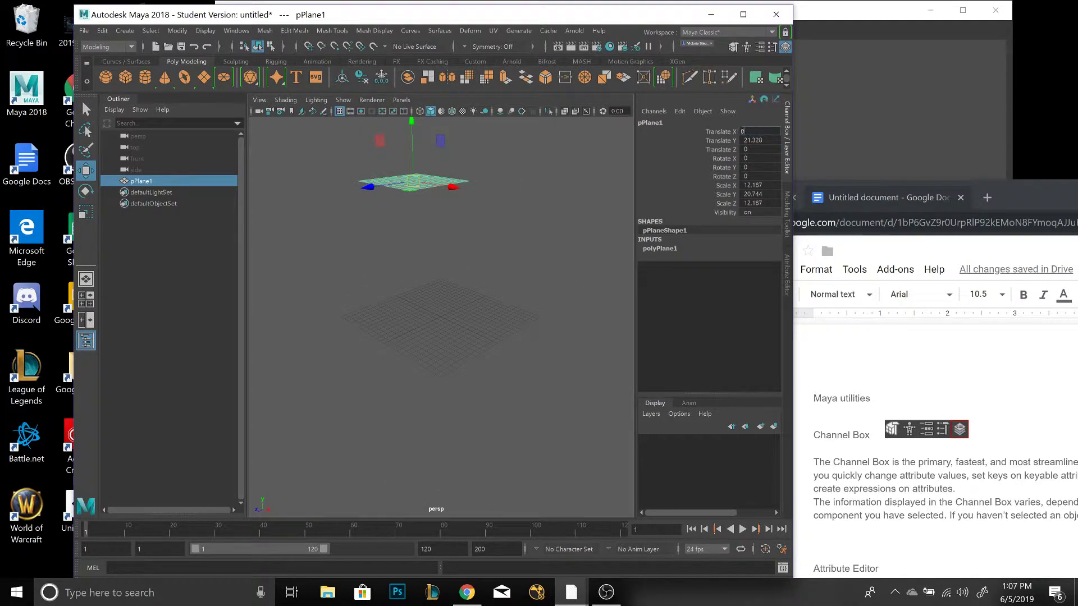
key(Tab)
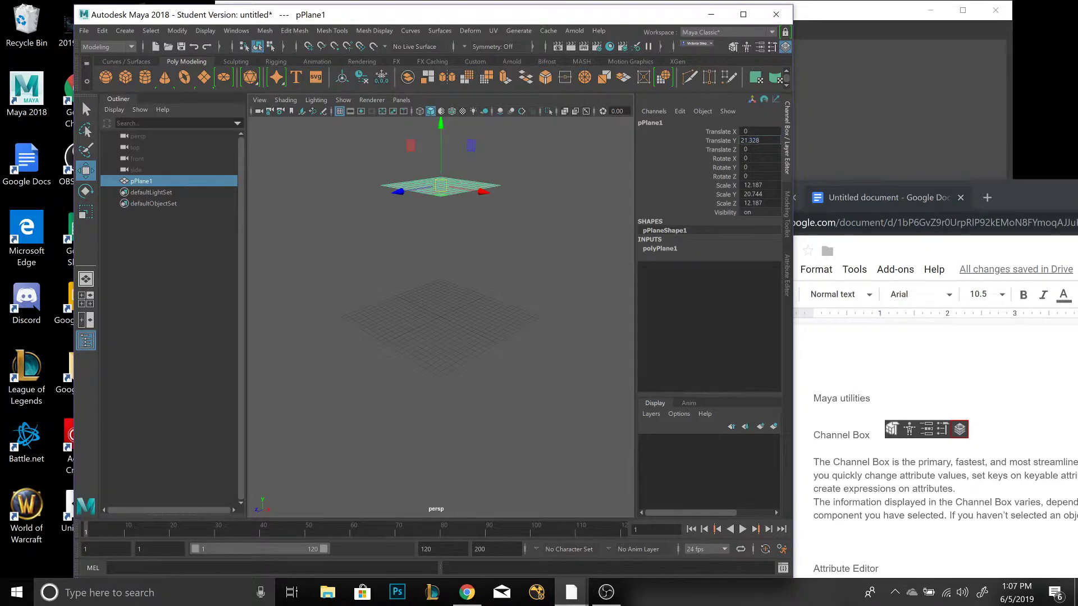
click(735, 141)
double_click(769, 140)
key(Return)
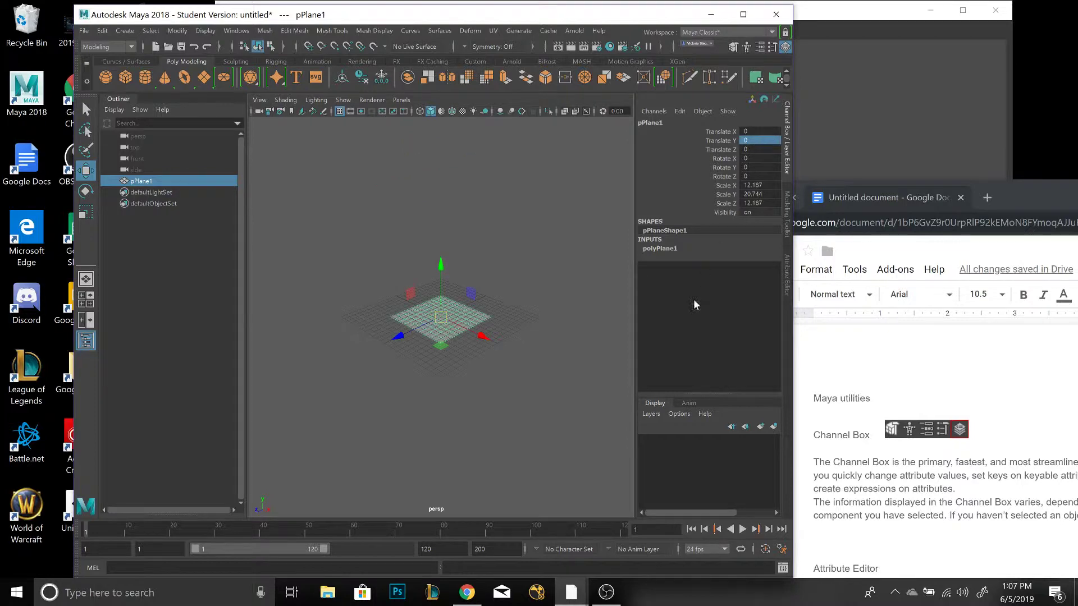
Step: Move the plane off the origin to about X 4.05, Y 4.97, Z 5.99
scroll(421, 331, up, 3)
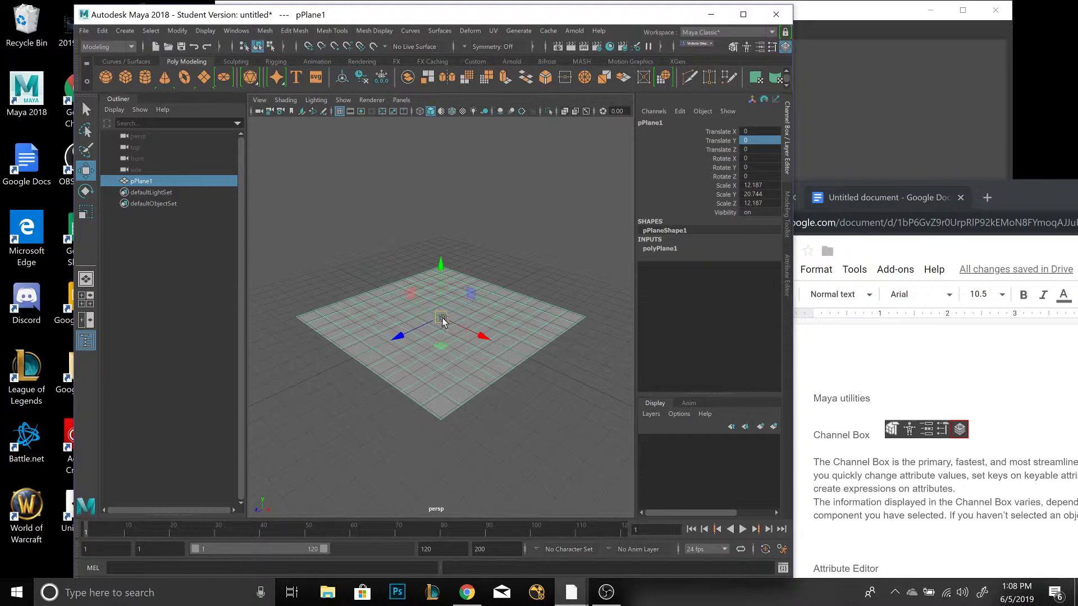
drag(442, 319, 549, 334)
drag(504, 249, 449, 326)
scroll(452, 329, down, 3)
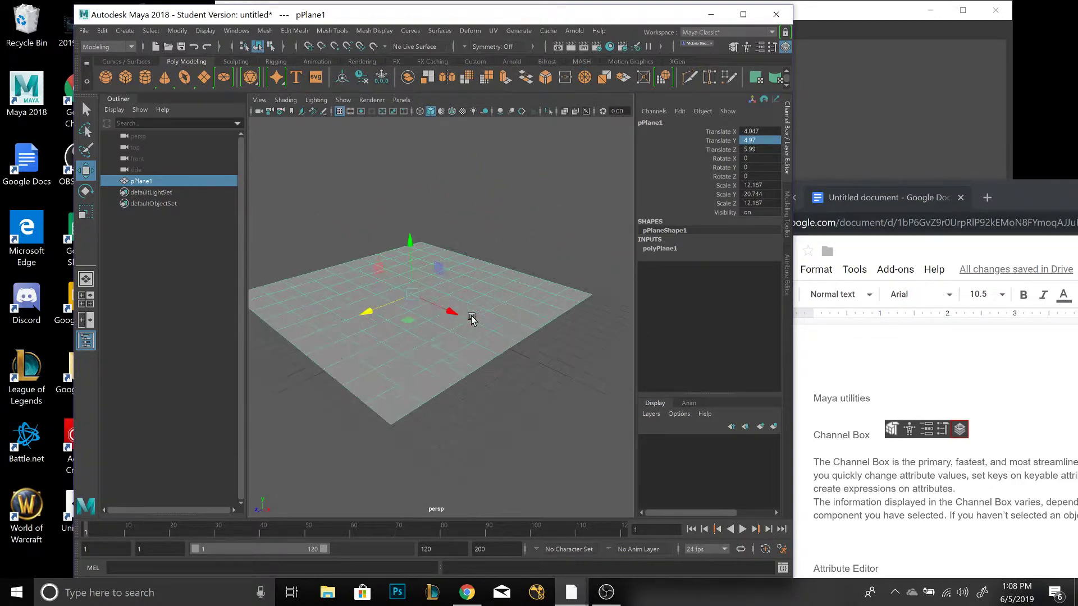
scroll(477, 312, up, 2)
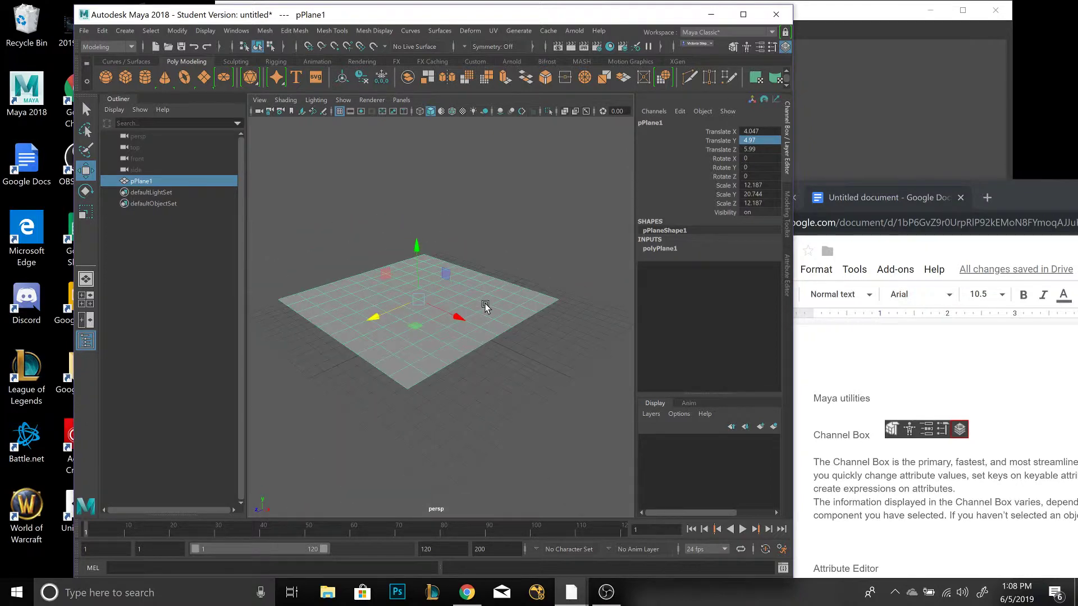
Step: Close the Outliner, then deselect and reselect the plane in the viewport
click(86, 340)
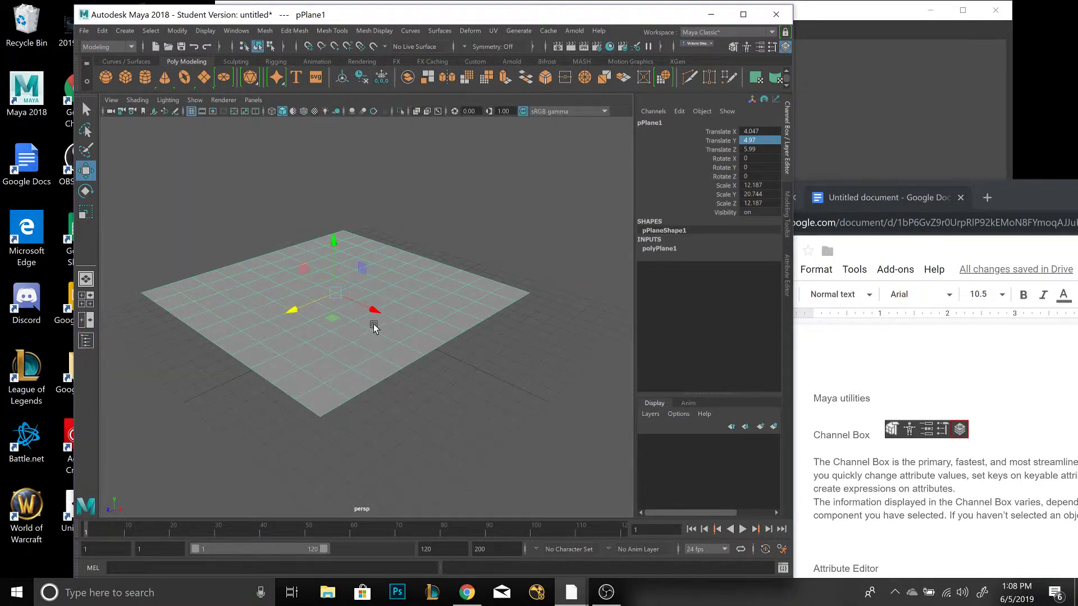
scroll(372, 321, down, 2)
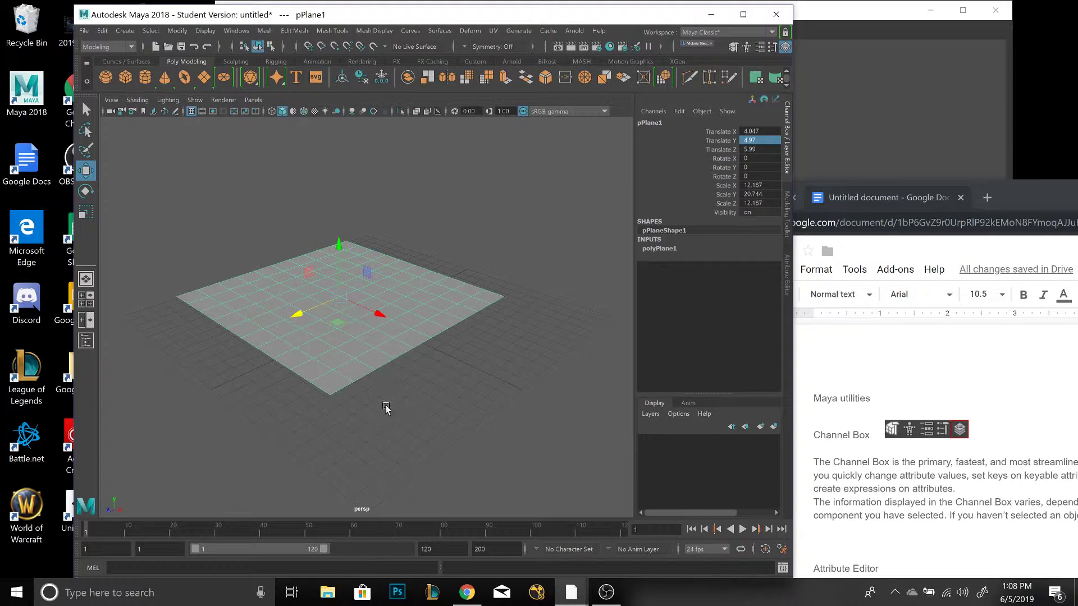
alt+right_drag(356, 384, 357, 343)
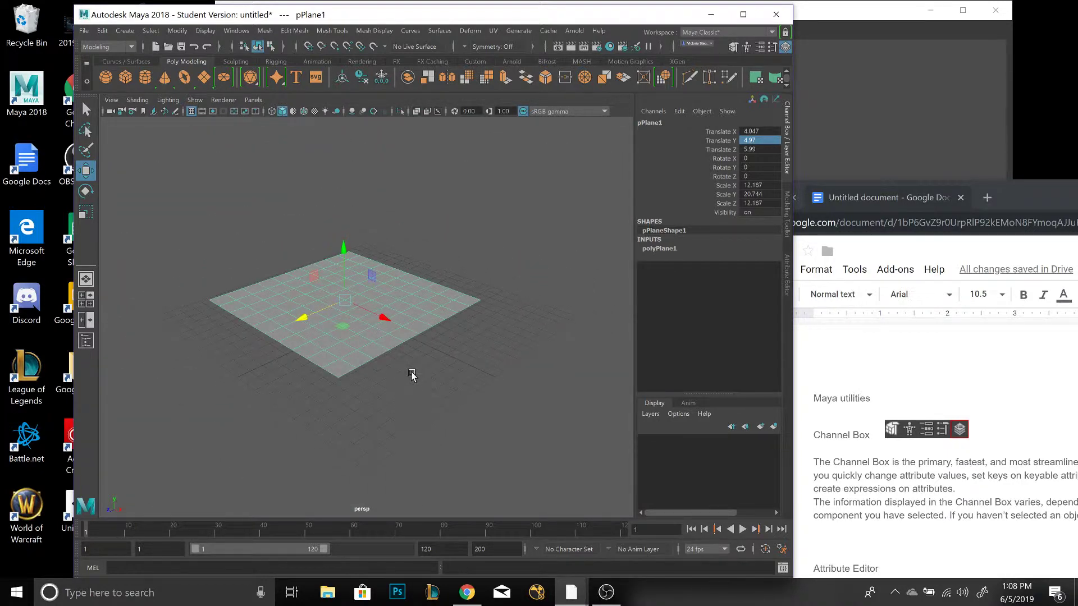
alt+right_drag(412, 375, 370, 389)
click(474, 376)
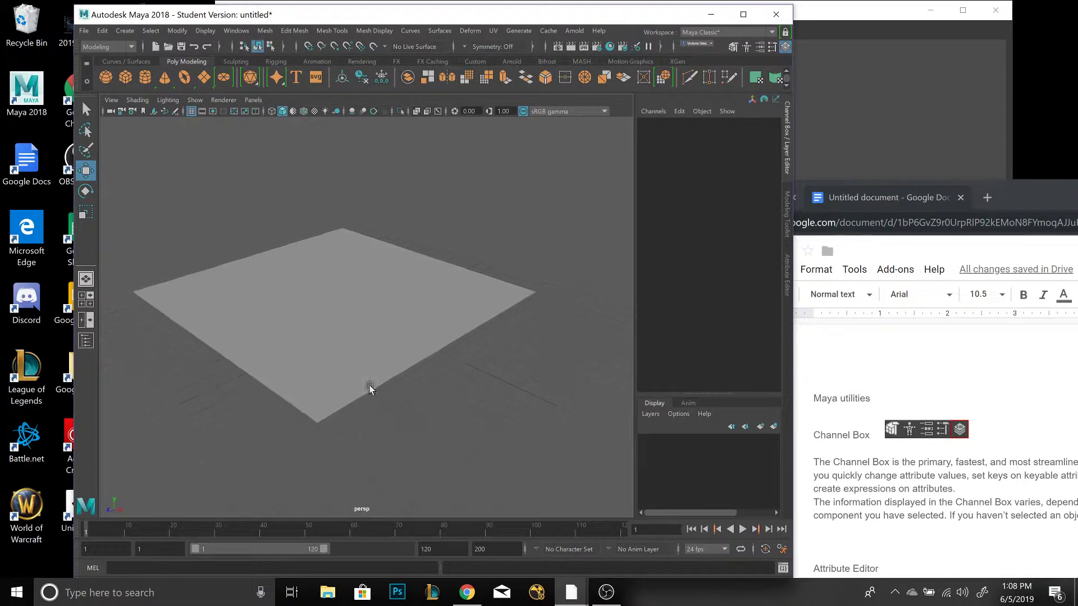
click(348, 356)
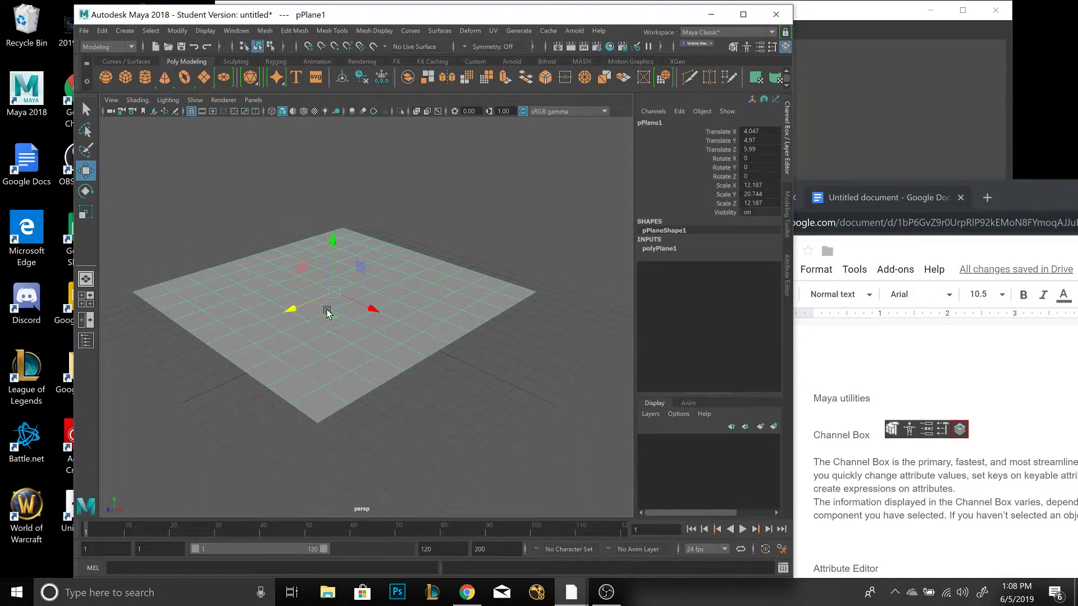
Step: Lower the plane toward the grid to about X 3.16, Y 1.91, Z 5.80, and deselect it
alt+drag(327, 312, 428, 306)
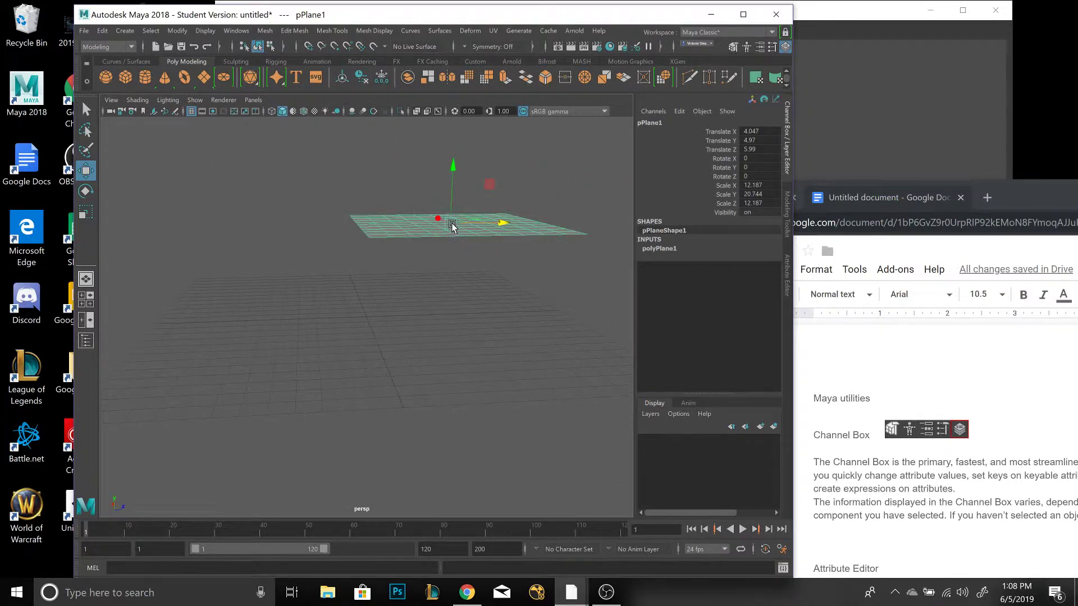
drag(452, 224, 448, 272)
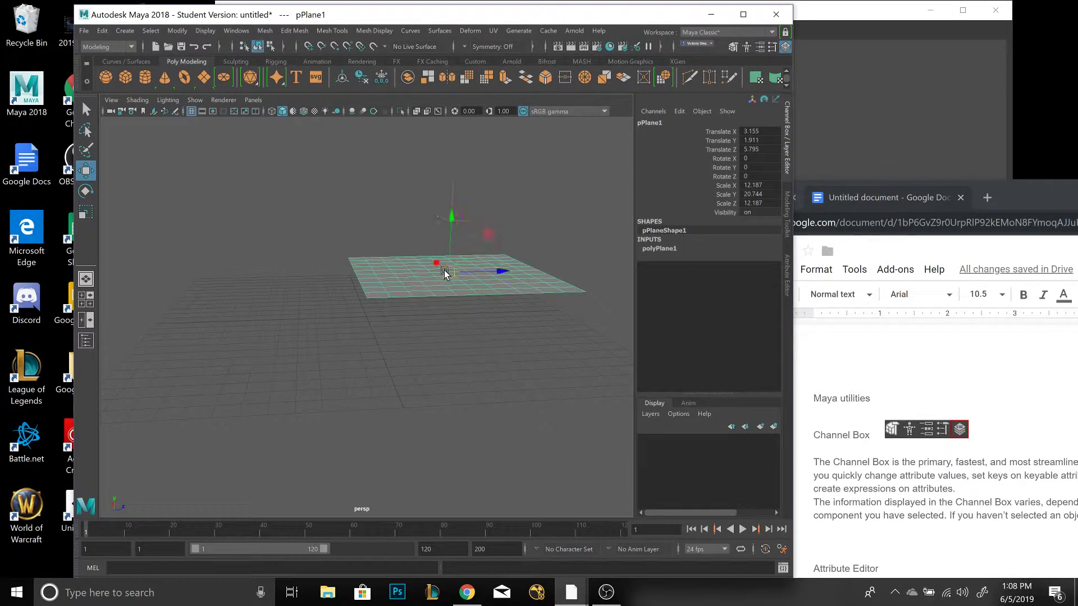
alt+drag(493, 339, 338, 367)
alt+middle_drag(338, 367, 459, 362)
alt+drag(459, 362, 483, 344)
click(377, 311)
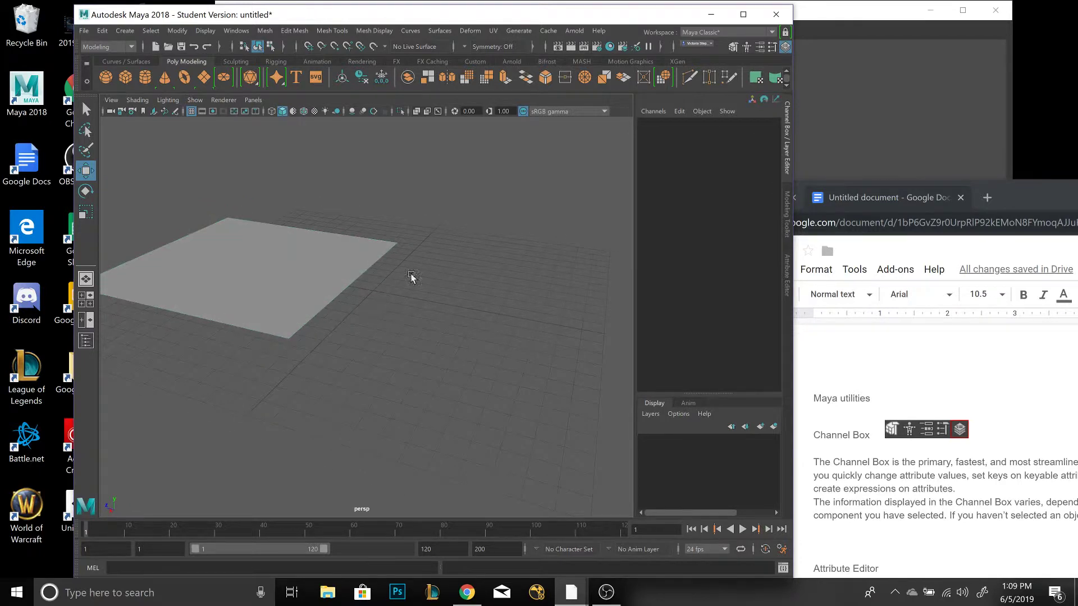
Step: Select the plane, switch the viewport to wireframe display, and move the plane to about X 2.96, Y 2.97, Z 3.57
click(330, 248)
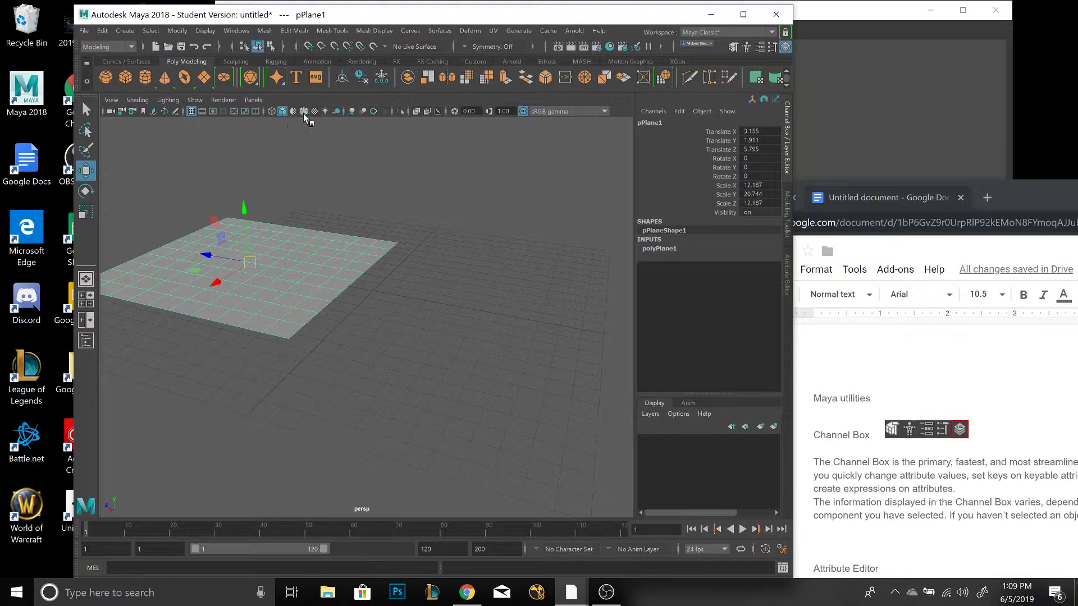
click(272, 111)
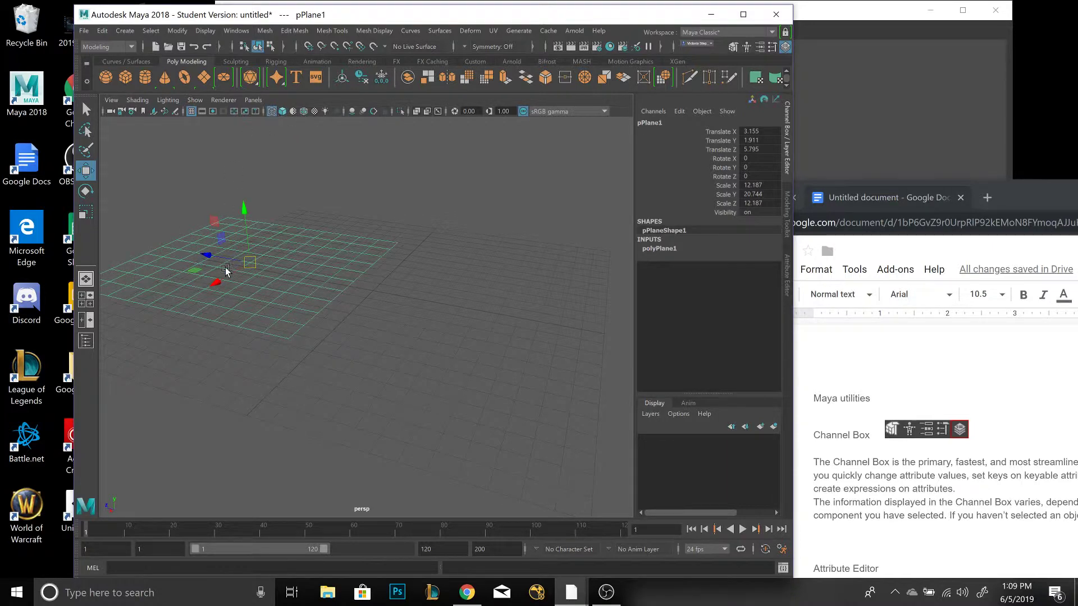
drag(248, 269, 289, 298)
drag(291, 241, 285, 193)
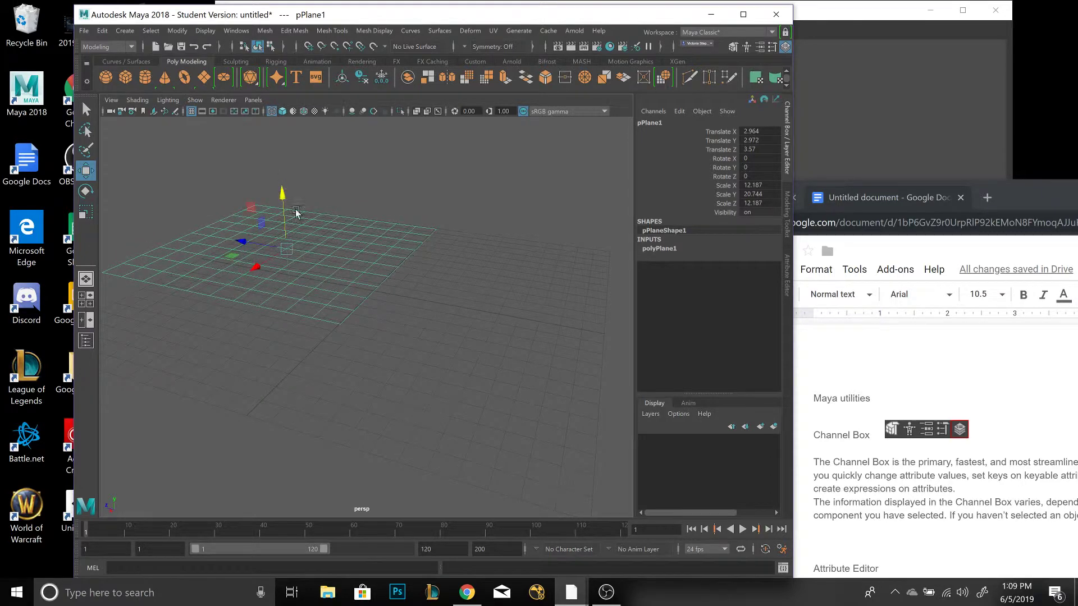
Step: Return to smooth shading, move the plane to about X 6.47, Y 0.51, Z -0.48, and deselect it
click(283, 112)
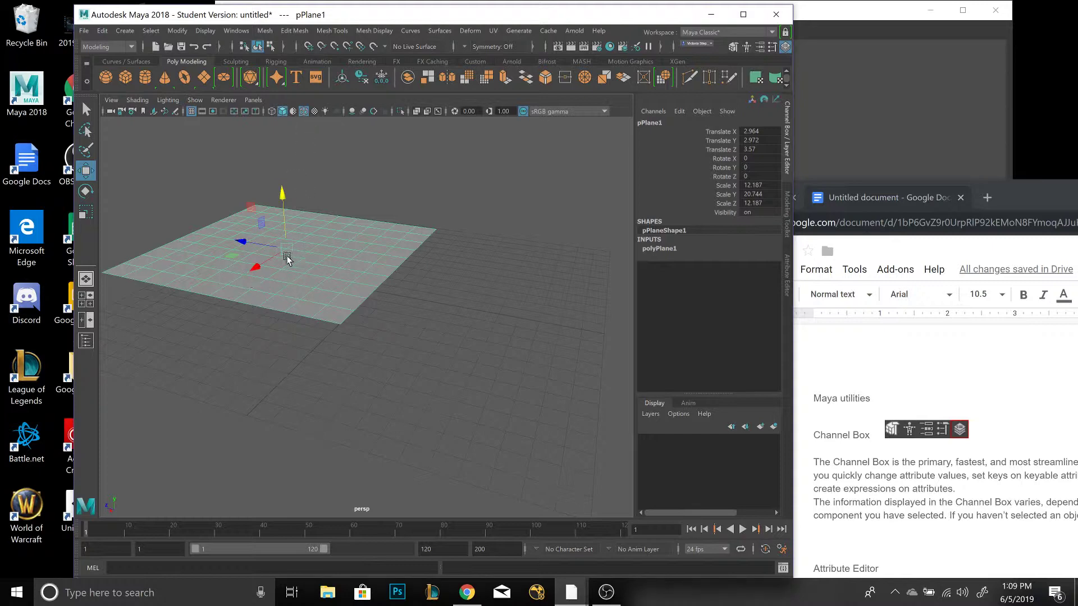
drag(287, 250, 299, 379)
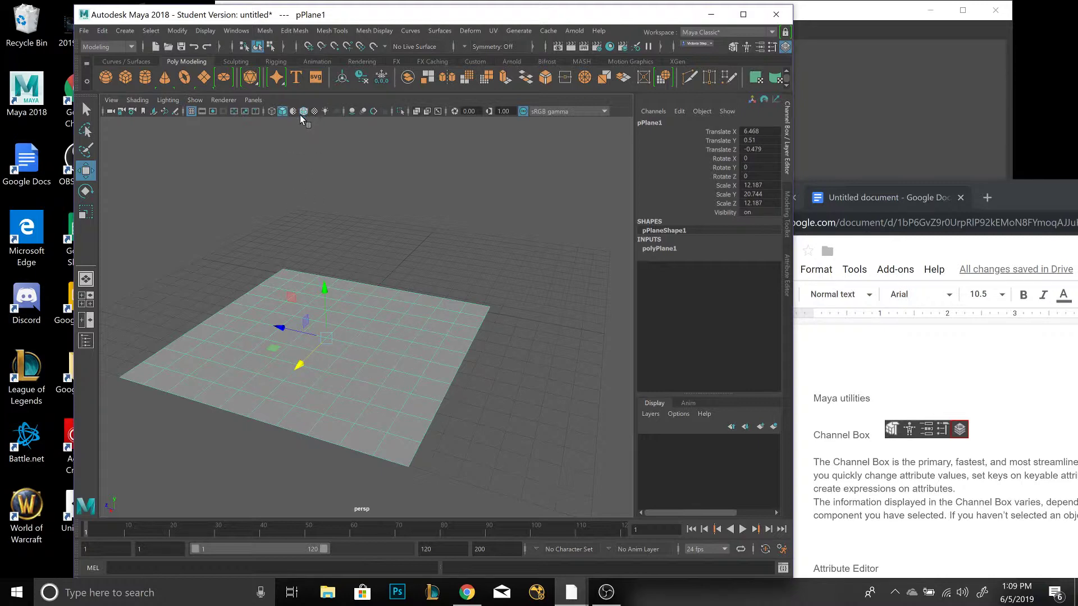
click(313, 161)
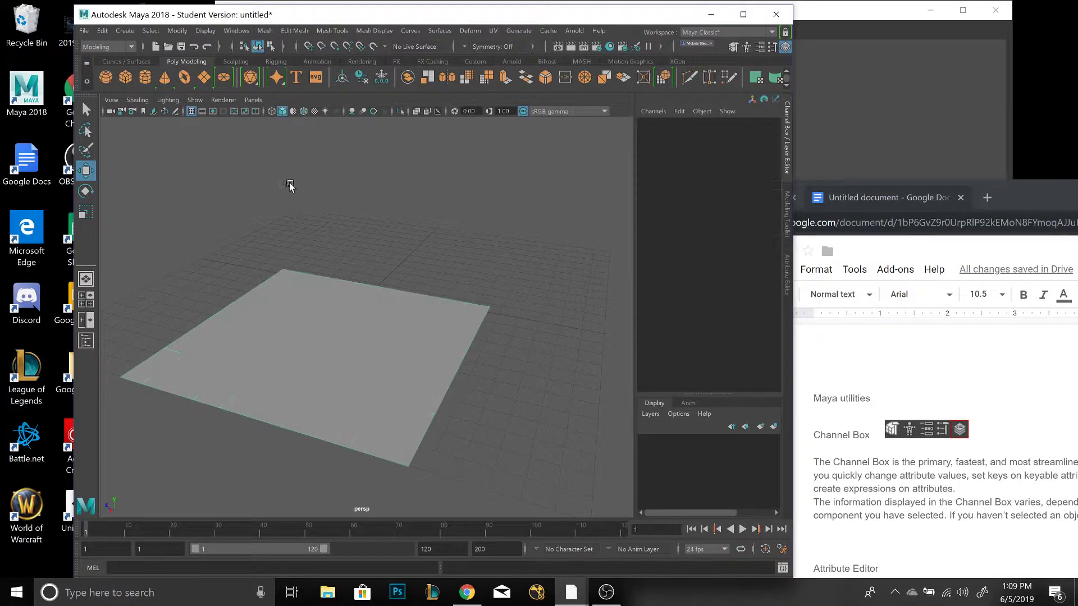
Step: Compare viewport display modes by toggling Wireframe on Shaded several times and switching briefly to plain wireframe, ending in smooth shading without edges
click(304, 111)
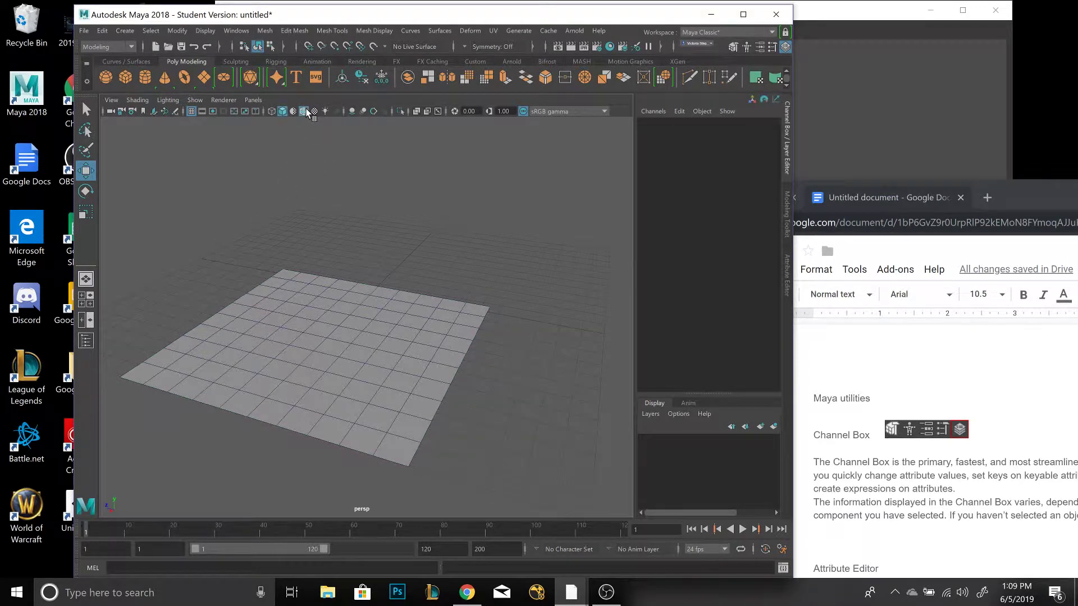
click(305, 111)
click(305, 111)
click(272, 112)
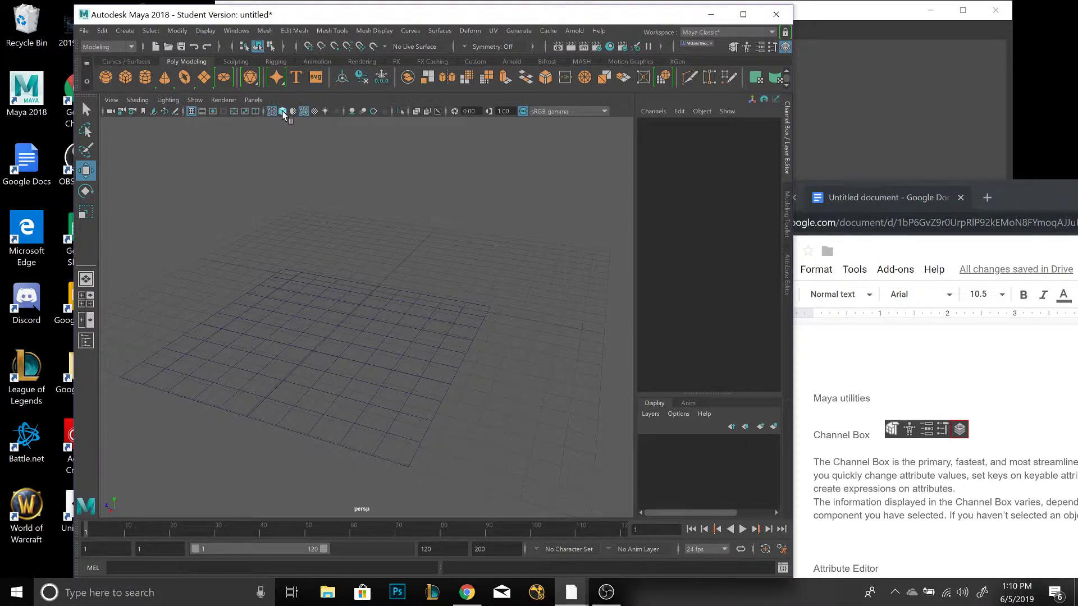
click(282, 112)
click(305, 111)
click(304, 111)
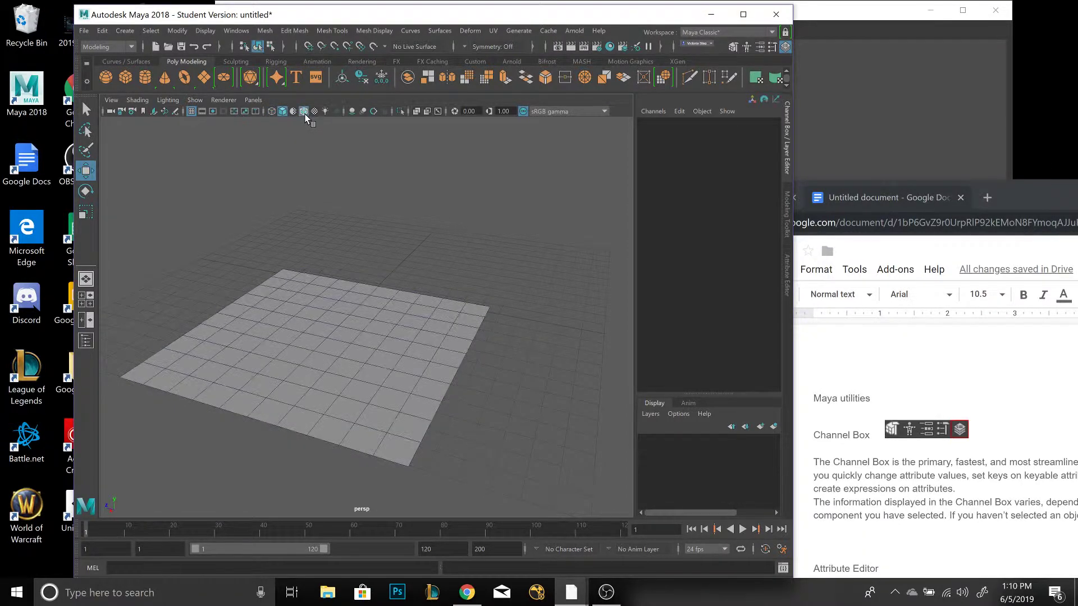
click(303, 111)
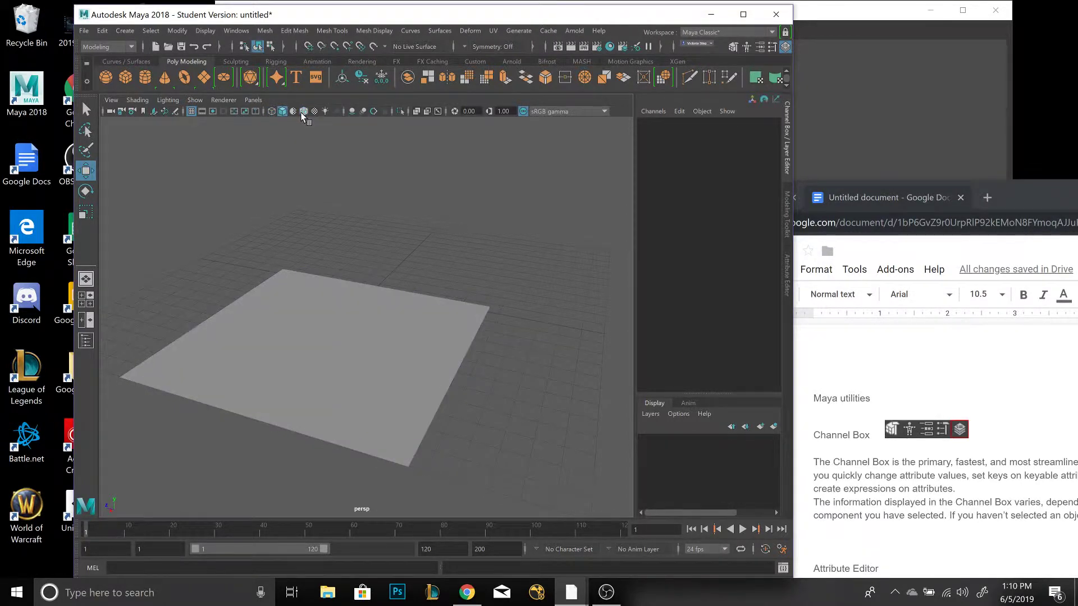
Step: Create a polygon cube and move it beside the plane to about X -1.62, Y -2.15, Z -1.29
click(345, 300)
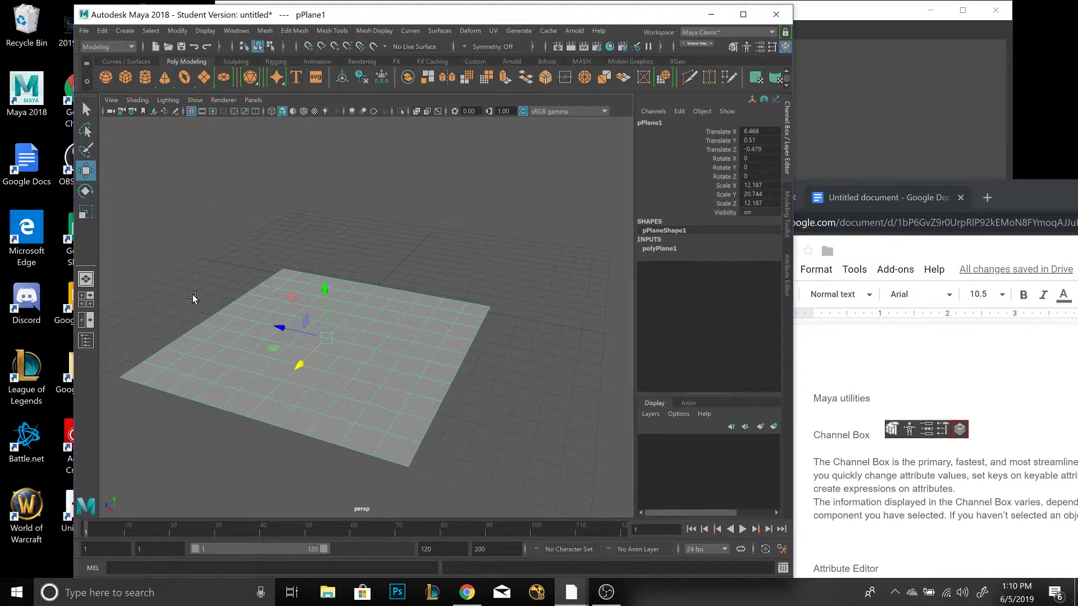
alt+drag(192, 297, 155, 296)
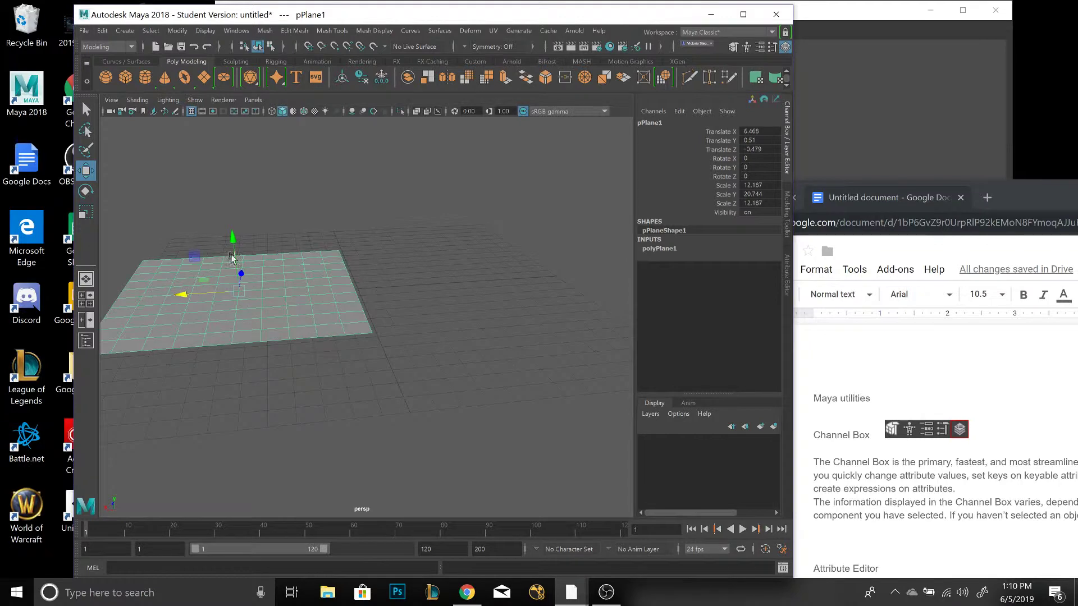
click(121, 80)
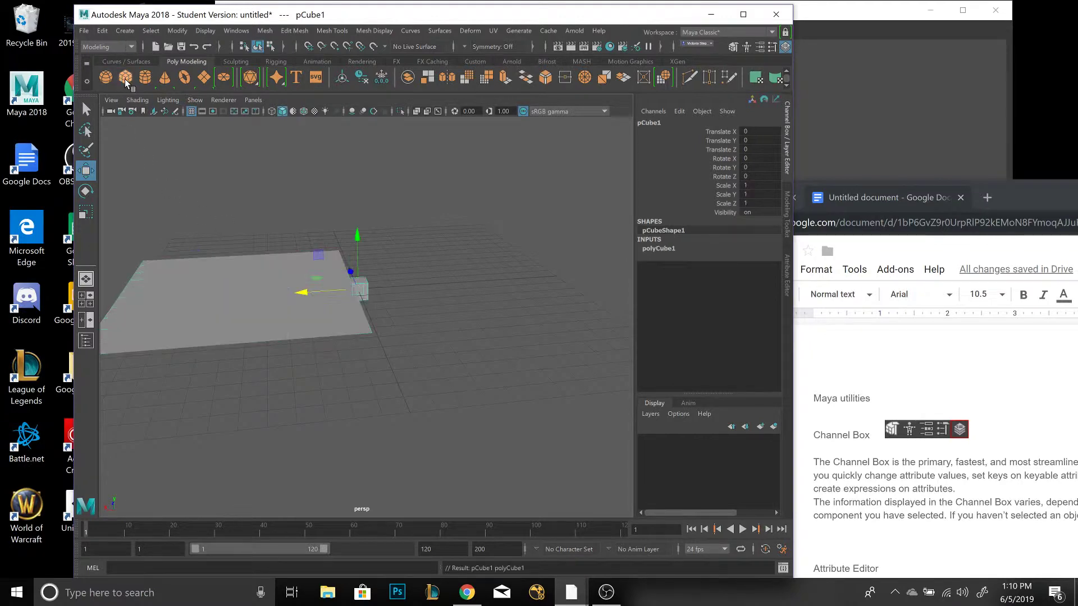
drag(355, 287, 399, 336)
scroll(403, 346, up, 5)
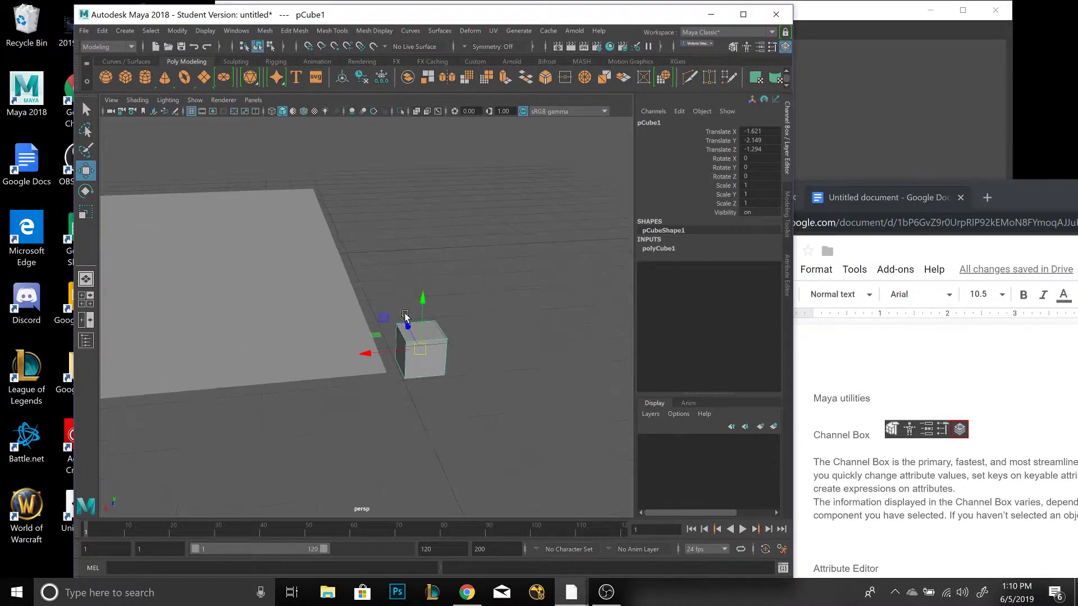
Step: Reselect the cube and move it along its axes to about X -0.90, Y 0.71, Z -0.92
click(318, 360)
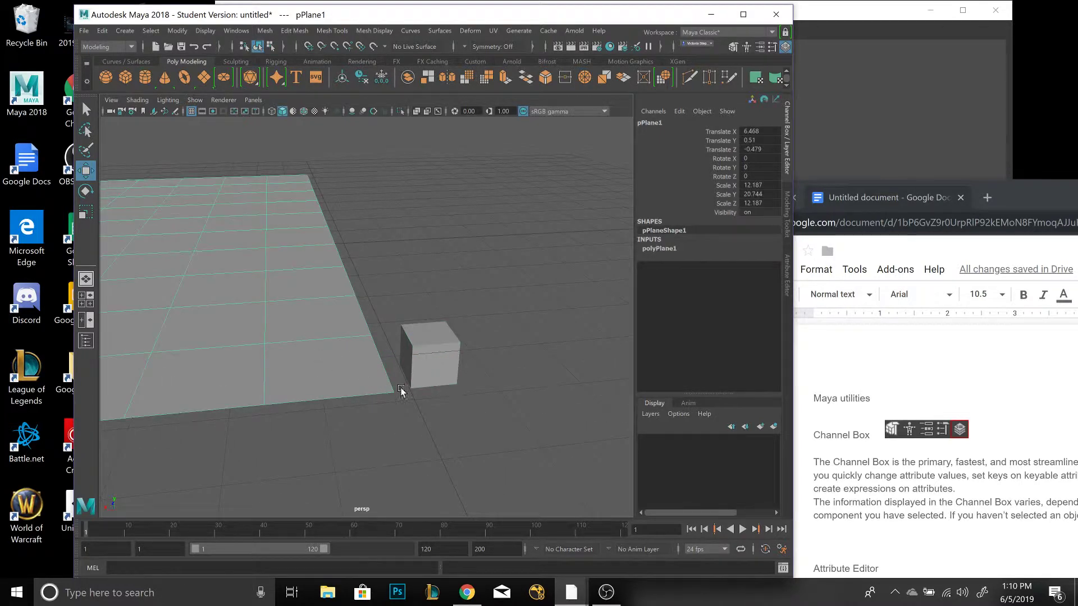
click(417, 368)
drag(430, 354, 382, 322)
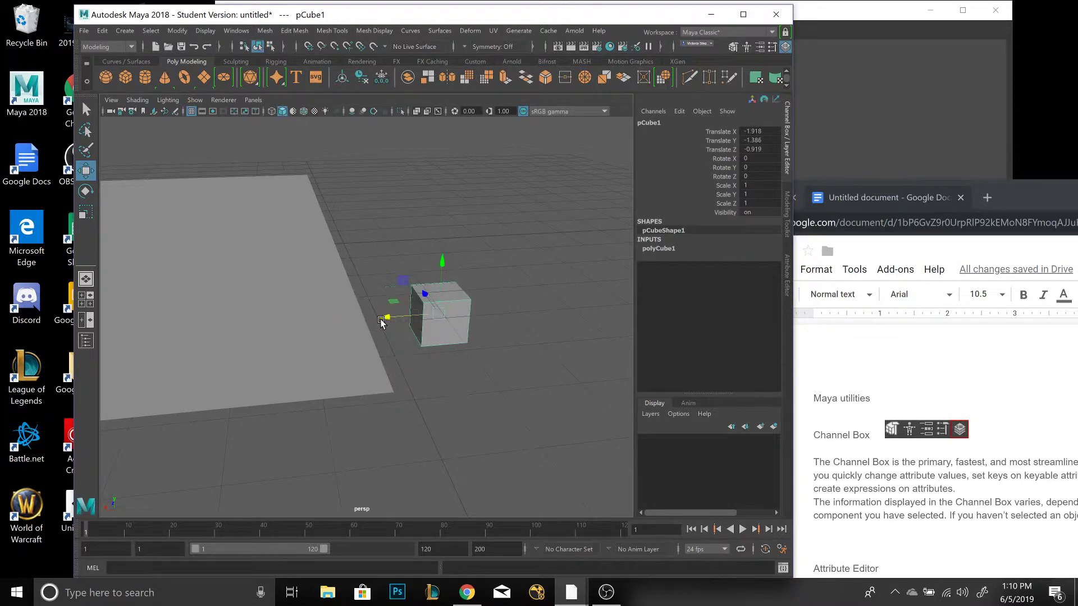
drag(441, 258, 446, 161)
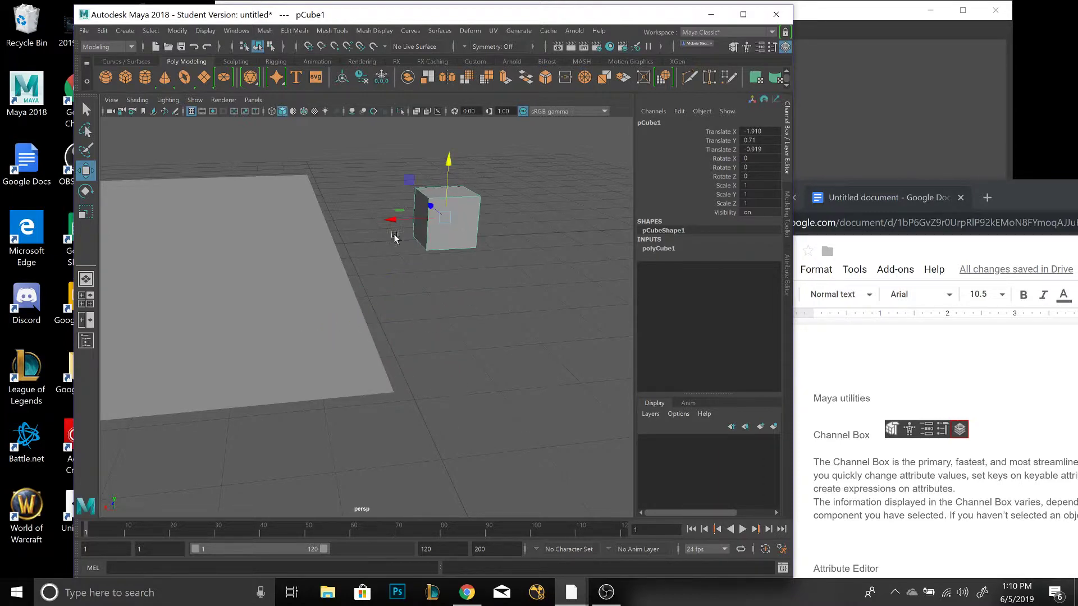
drag(388, 229, 349, 222)
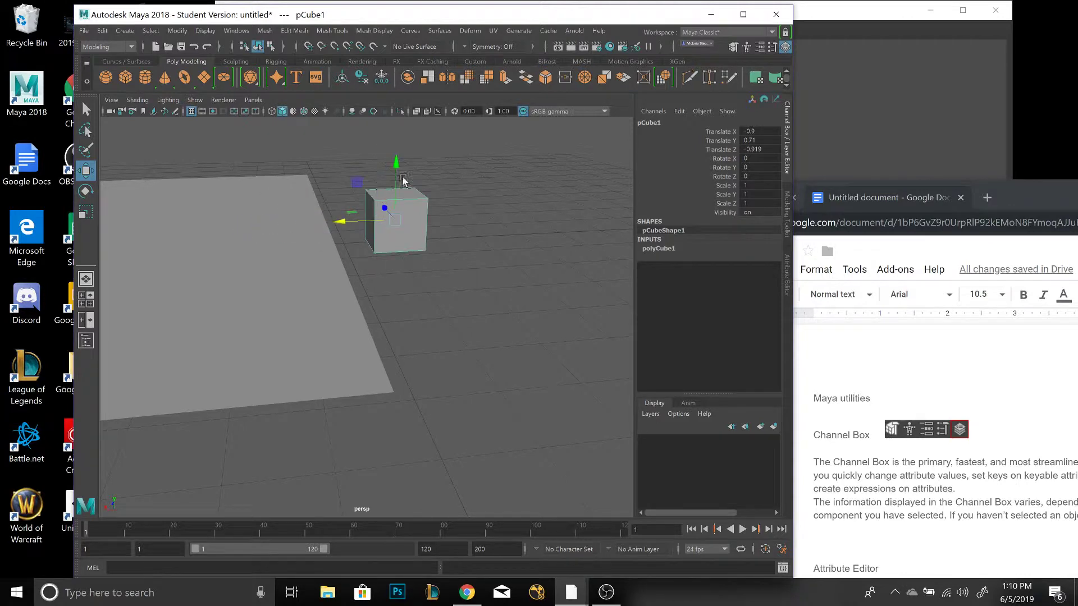
Step: Move the cube forward, away from the grid's centre, to about X -0.95, Y 1.25, Z -7.99
click(398, 161)
click(371, 223)
drag(399, 168, 397, 143)
drag(396, 194, 296, 271)
drag(165, 310, 467, 366)
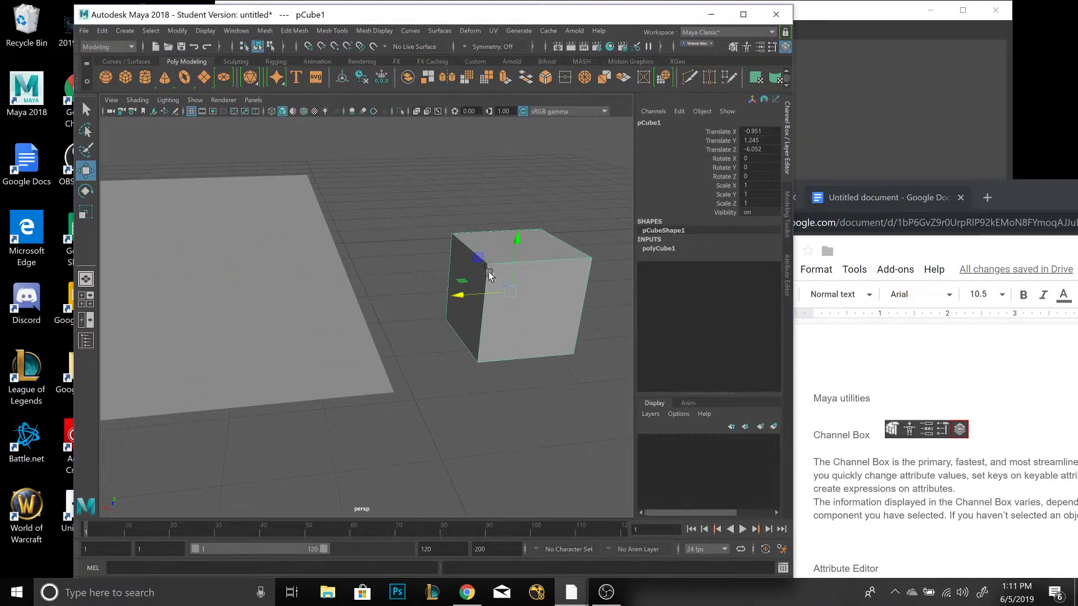
drag(489, 275, 518, 404)
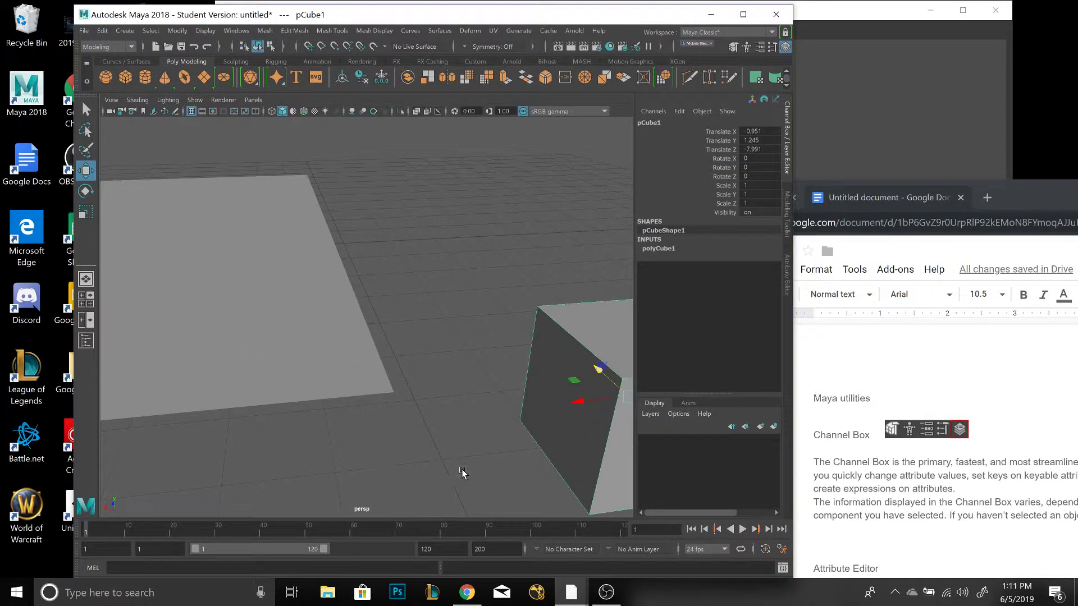
scroll(462, 473, down, 5)
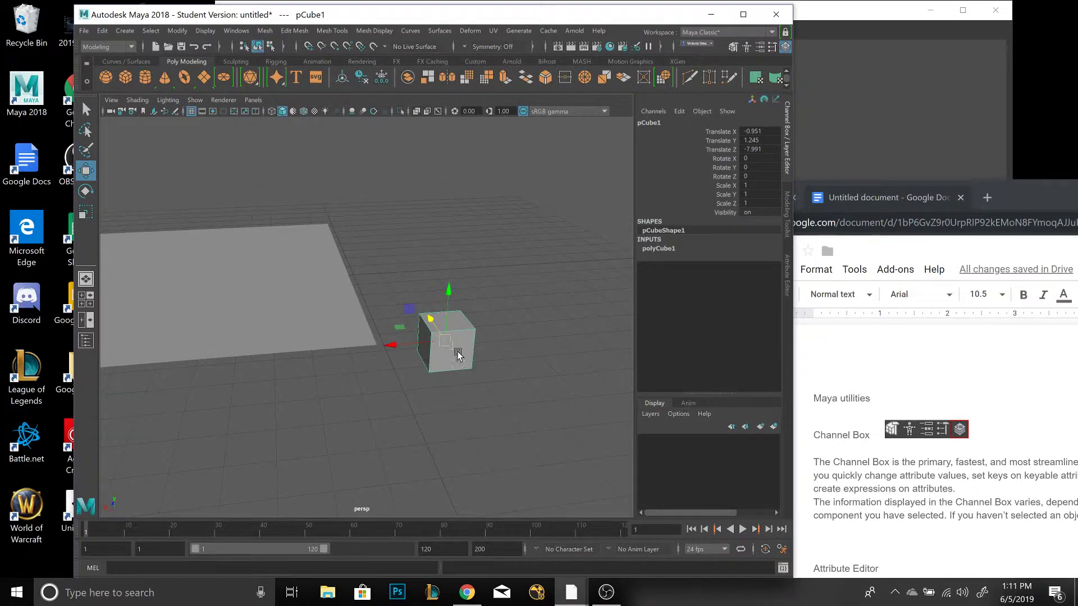
Step: Scale the cube to about X 1.31, Y 0.97, Z 1.31 and deselect it
key(r)
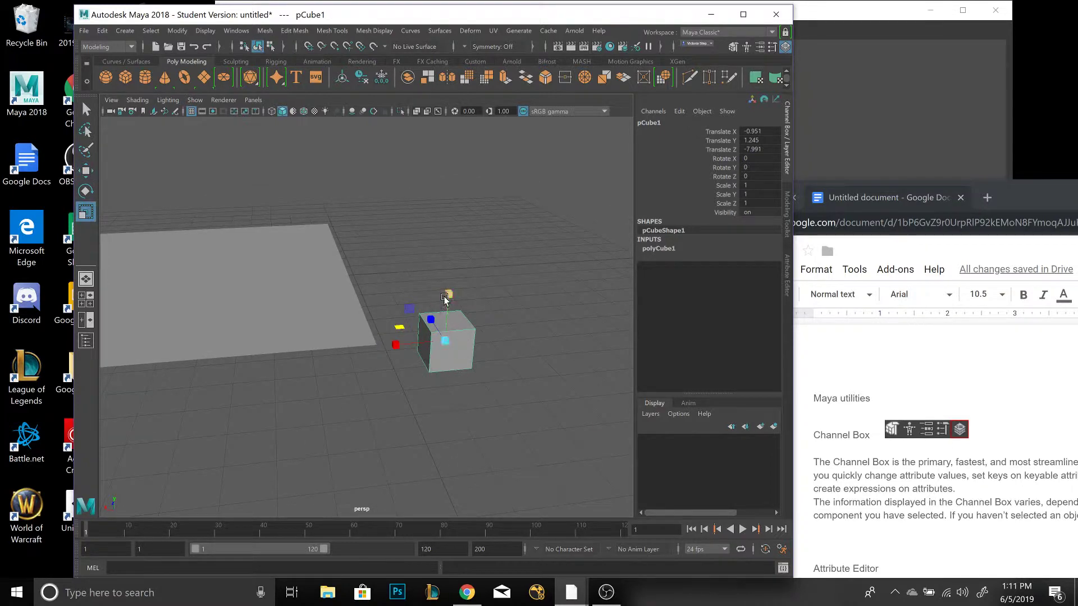
drag(443, 342, 389, 334)
drag(394, 335, 399, 341)
click(496, 332)
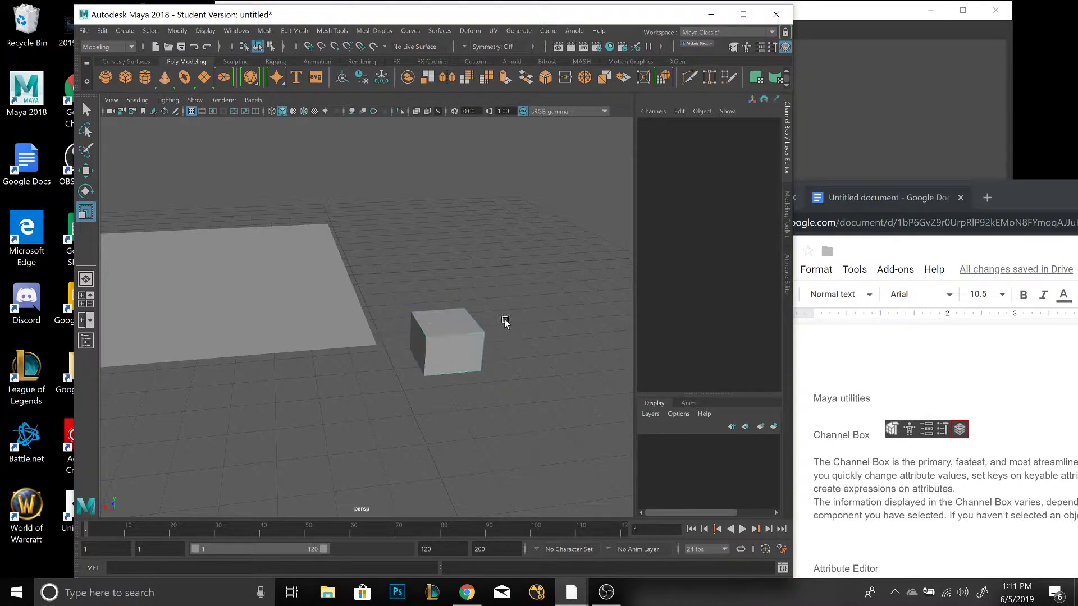
Step: Switch the cube to face mode, select its top face, raise it slightly and scale it out well beyond the cube's sides
click(441, 347)
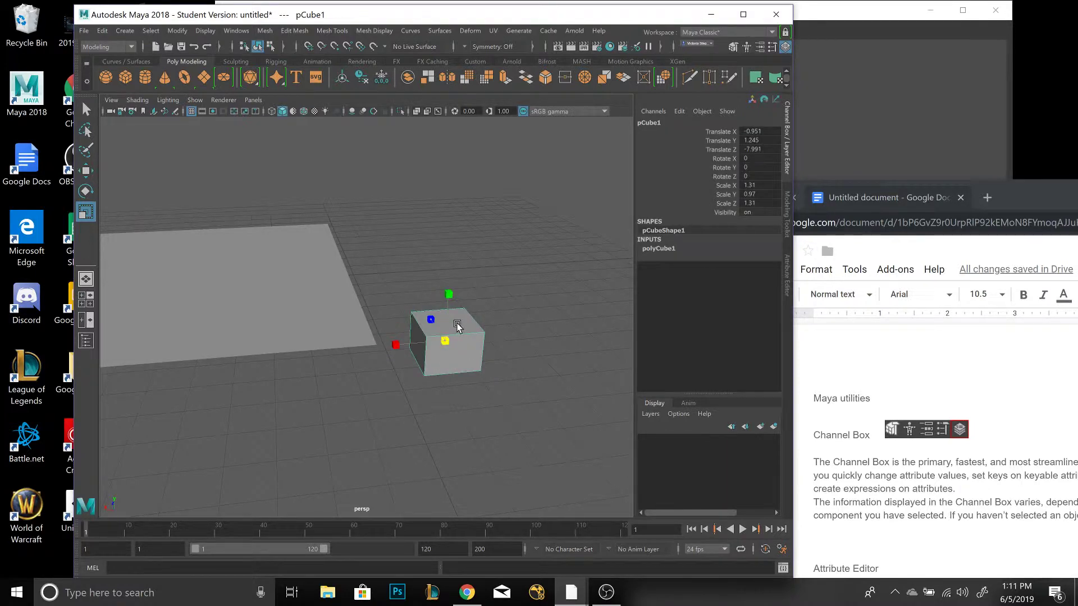
right_click(464, 340)
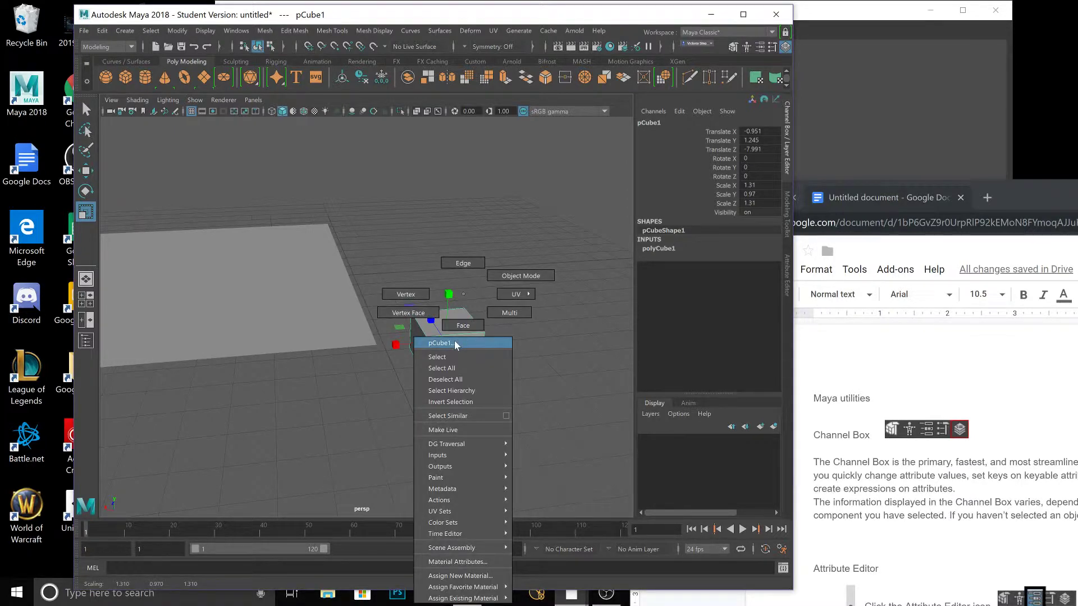
right_drag(459, 344, 489, 289)
mouse_move(453, 326)
right_down()
mouse_move(457, 361)
mouse_move(457, 328)
right_up()
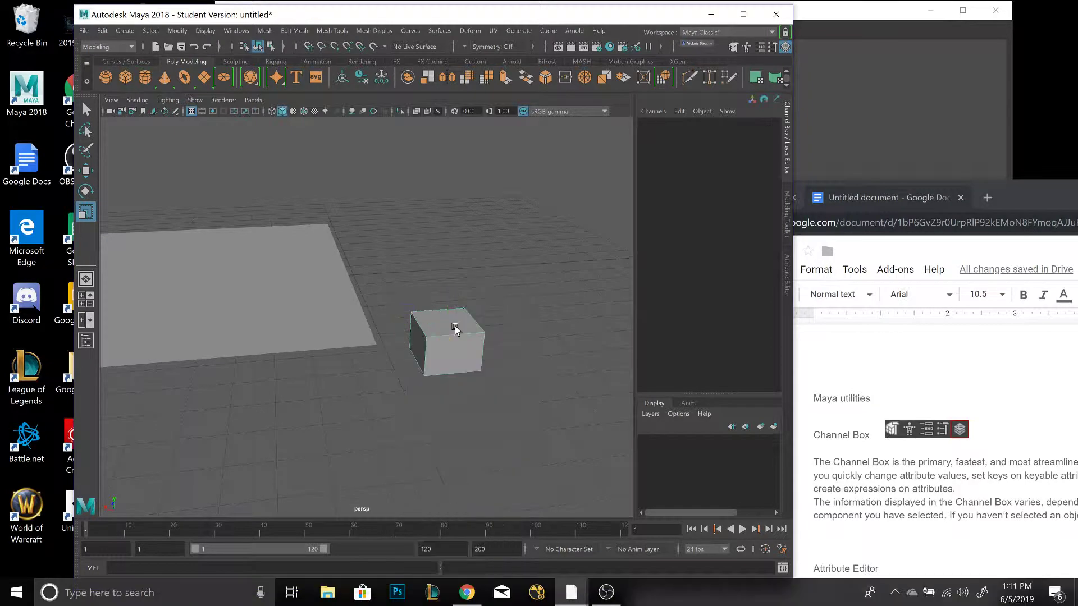
click(454, 318)
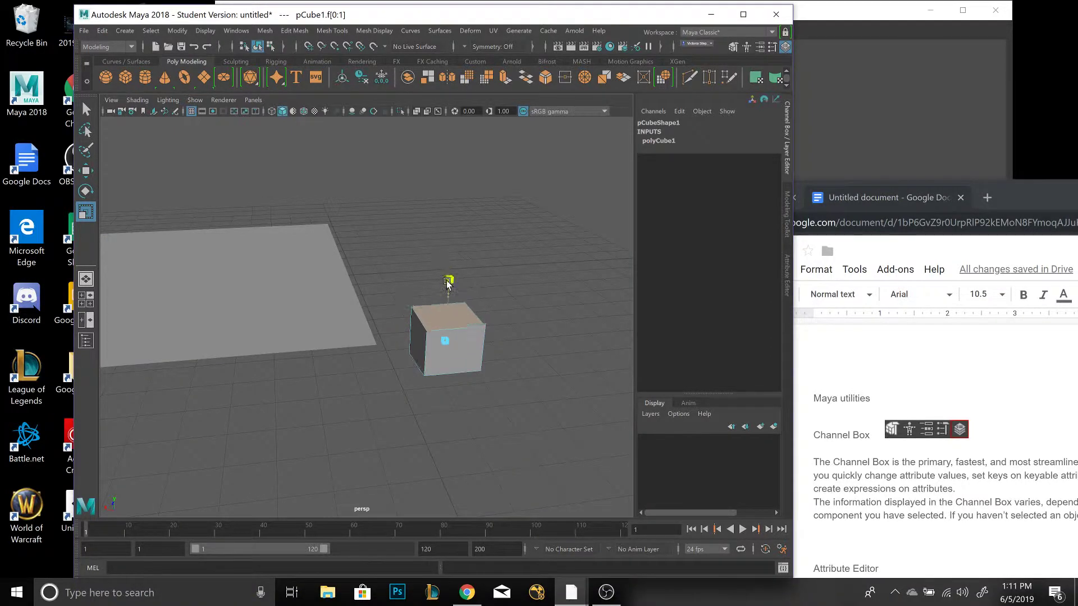
click(454, 322)
drag(449, 275, 449, 281)
drag(447, 331, 493, 337)
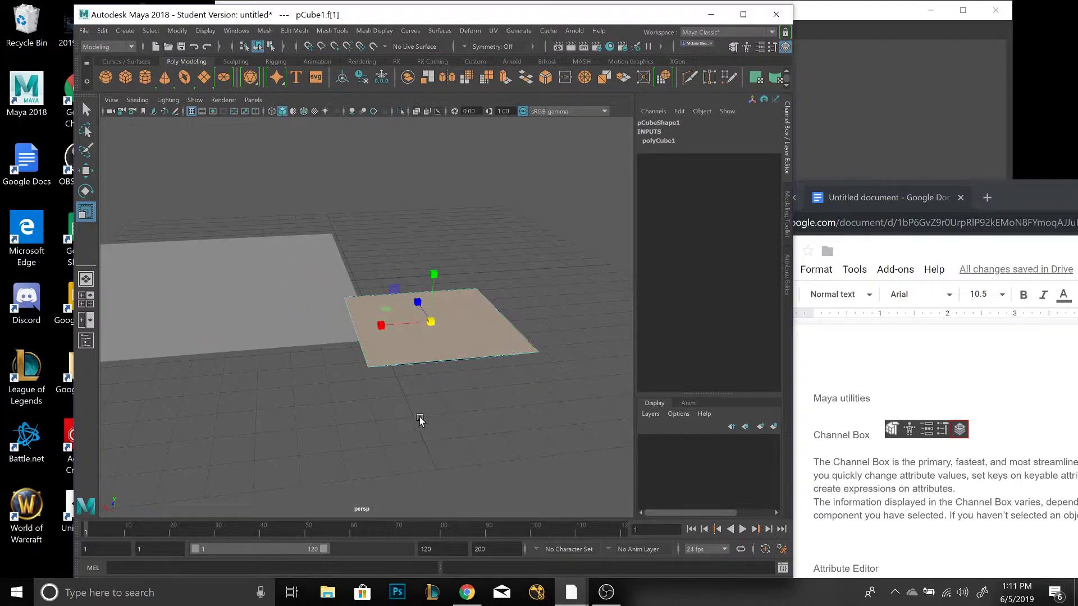
Step: Scale the cube's top face back down to roughly the width of its base and deselect it
mouse_move(420, 420)
alt+mouse_down()
mouse_move(428, 402)
mouse_move(402, 416)
mouse_move(423, 413)
mouse_move(408, 422)
alt+mouse_up()
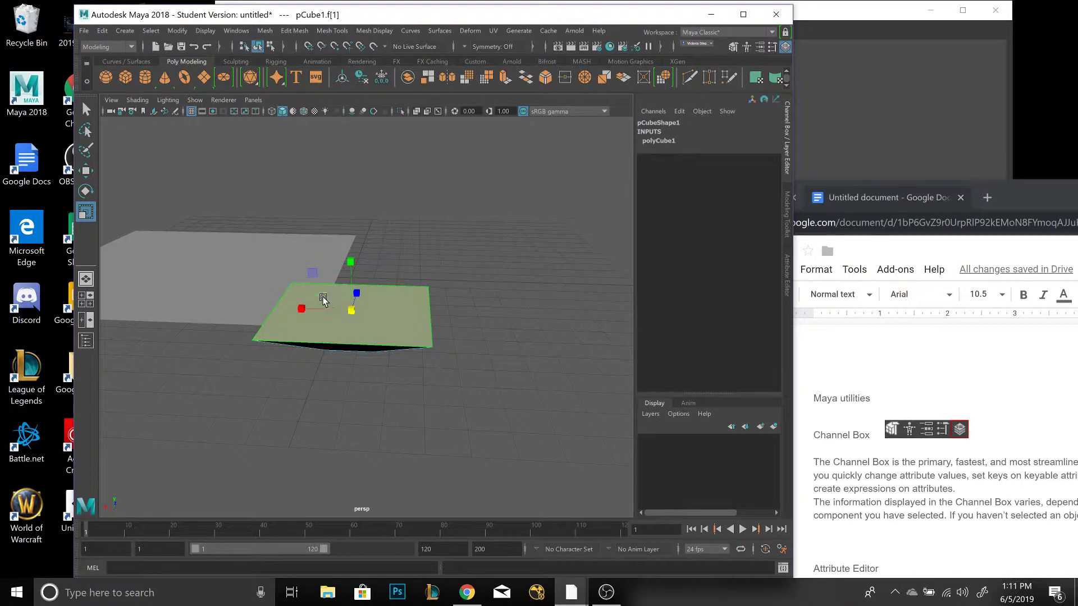
drag(321, 296, 337, 307)
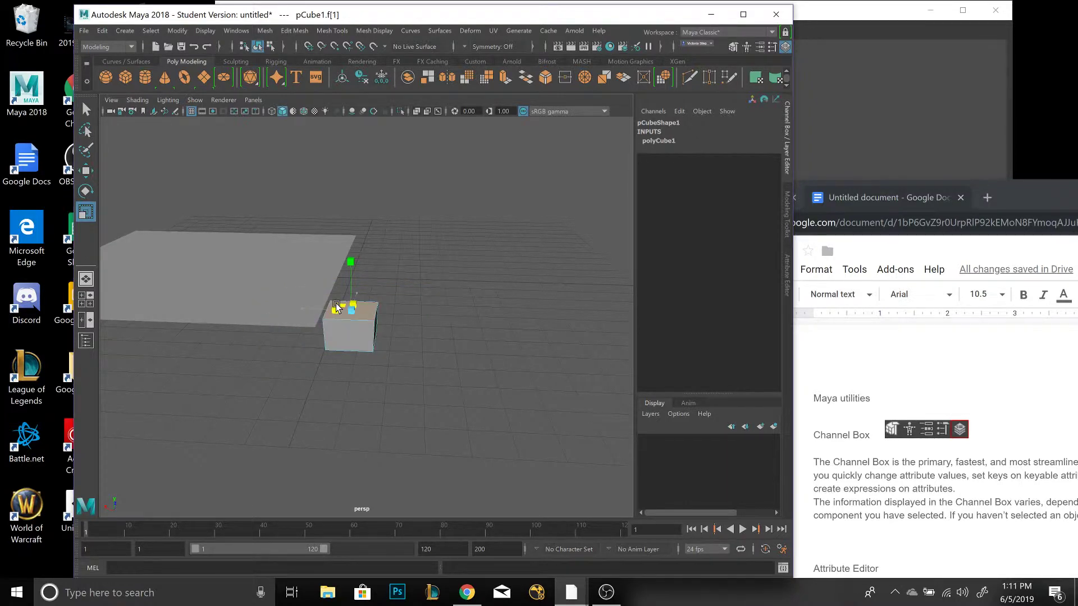
click(396, 343)
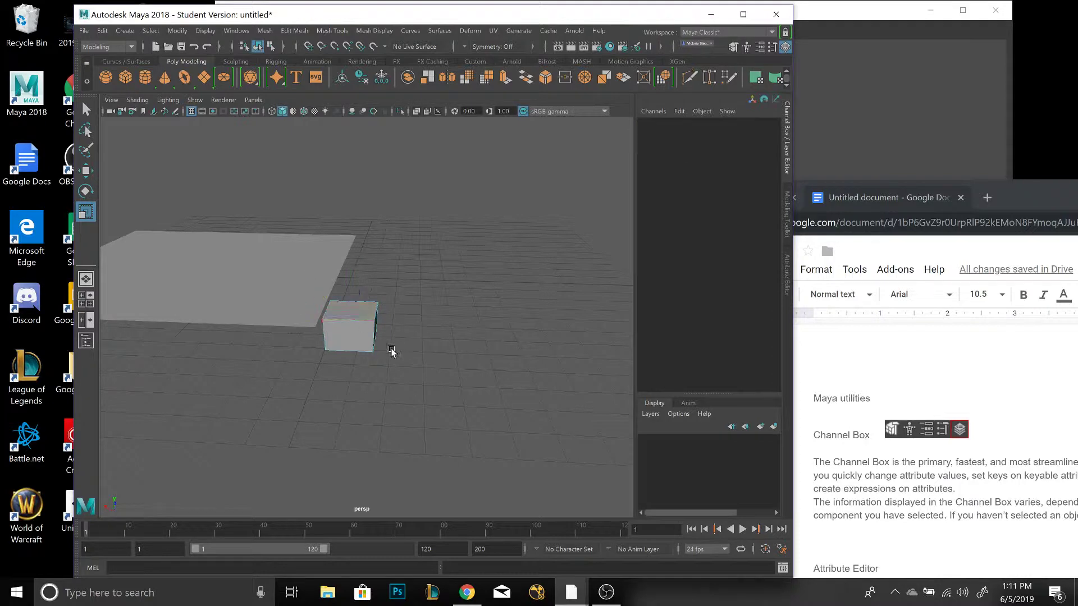
Step: Select the cube's front face, return to object mode and scale the whole cube to about X 0.94, Y 0.70, Z 0.94
click(362, 339)
scroll(402, 342, up, 5)
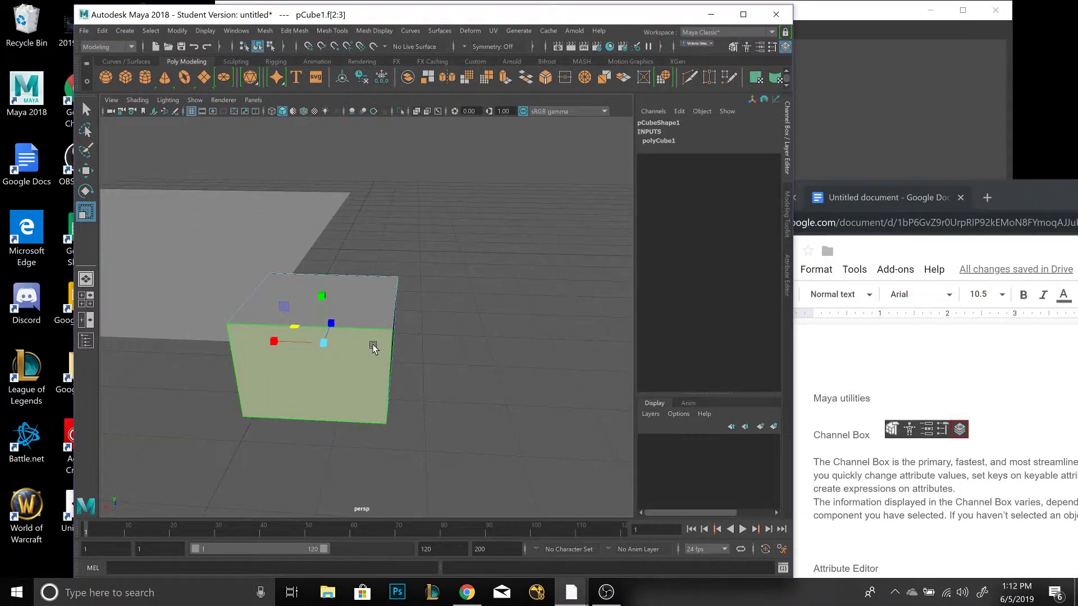
right_drag(357, 340, 398, 277)
drag(328, 344, 321, 368)
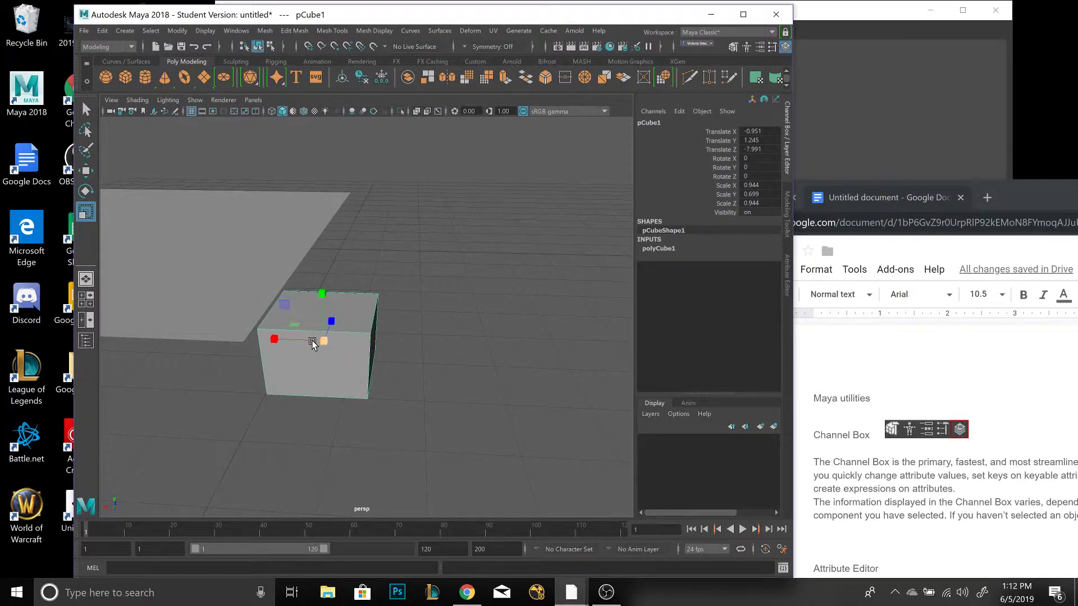
Step: Rotate the cube to about X 95.6, Y 5.0, Z 545.2 and scale it to about X 0.92, Y 0.54, Z 0.92
key(e)
drag(311, 374, 357, 400)
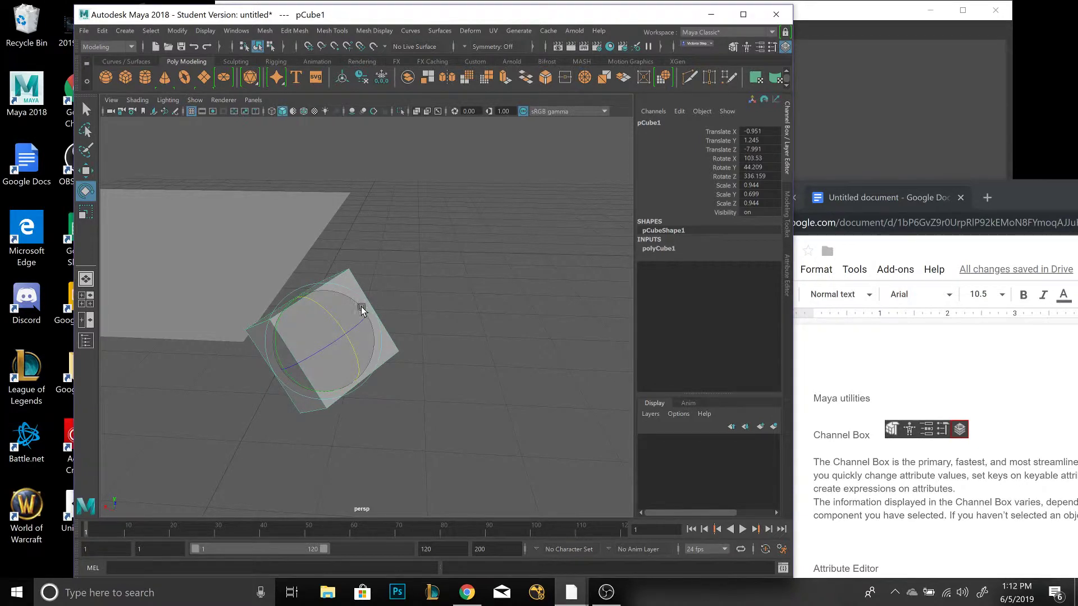
drag(367, 305, 321, 381)
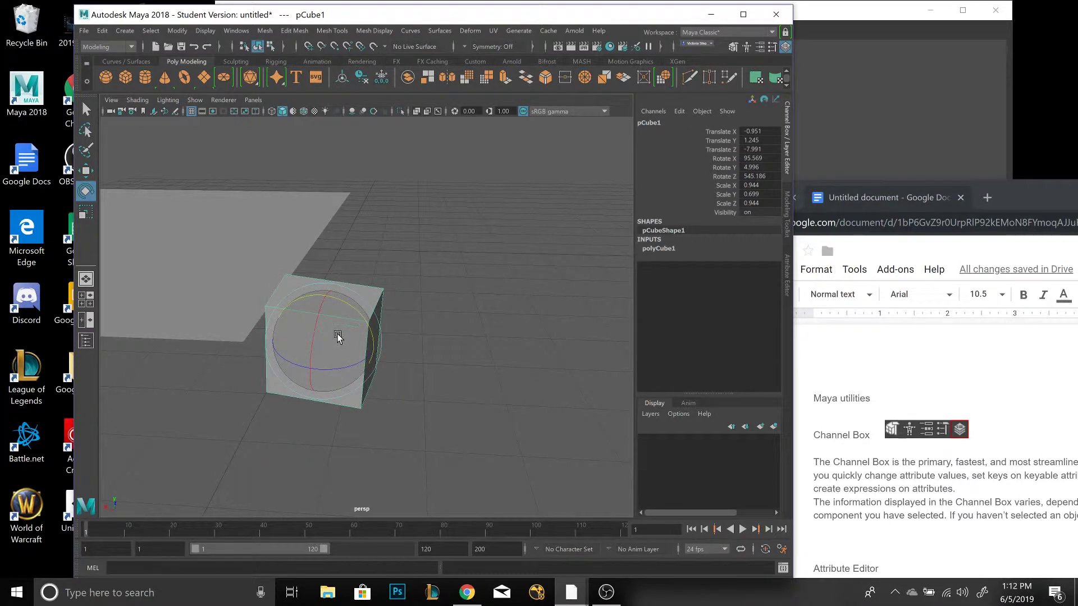
key(r)
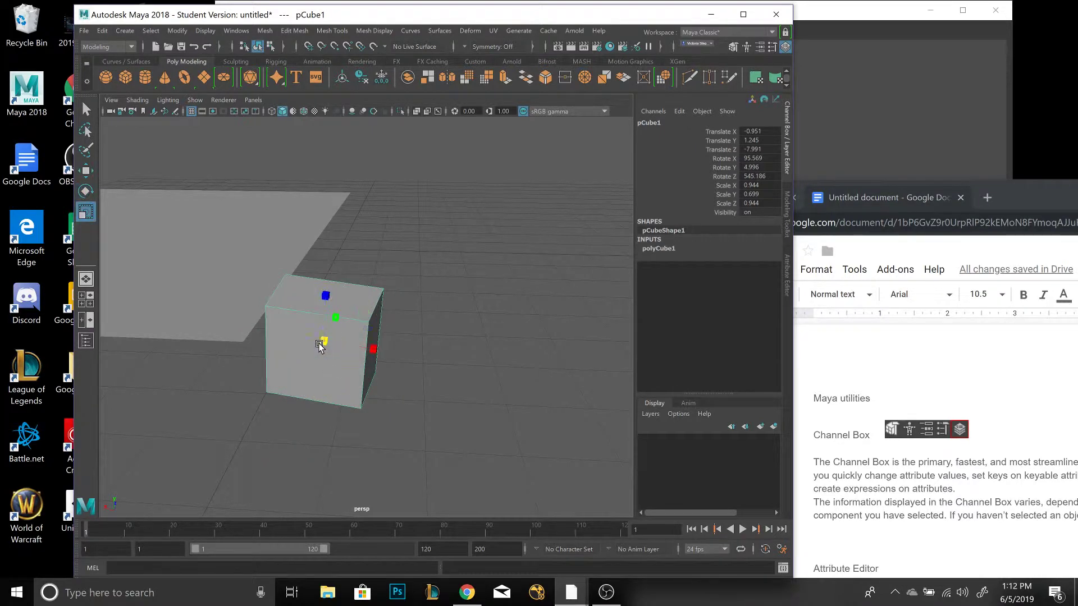
drag(321, 344, 334, 328)
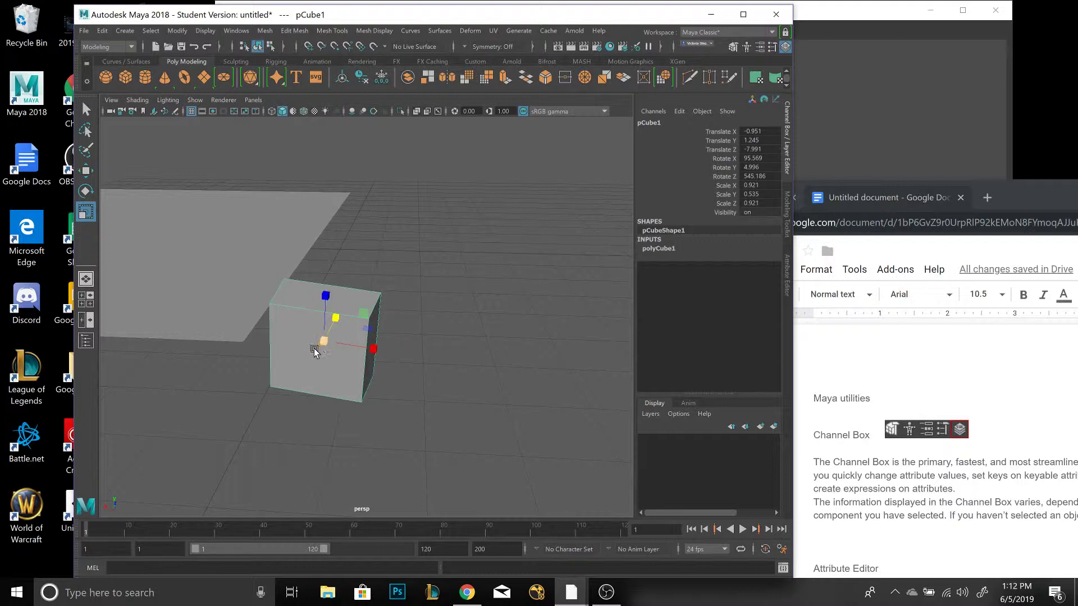
Step: Demonstrate the Lasso and Paint Selection tools by painting a selection across the cube's faces, ending with the Scale tool
key(y)
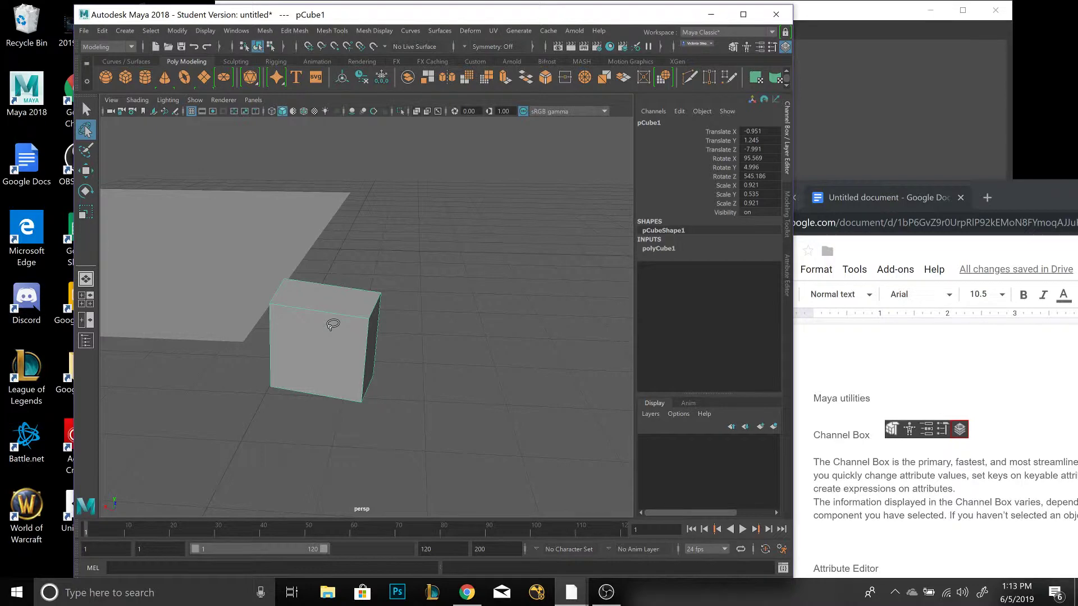
key(ctrl+z)
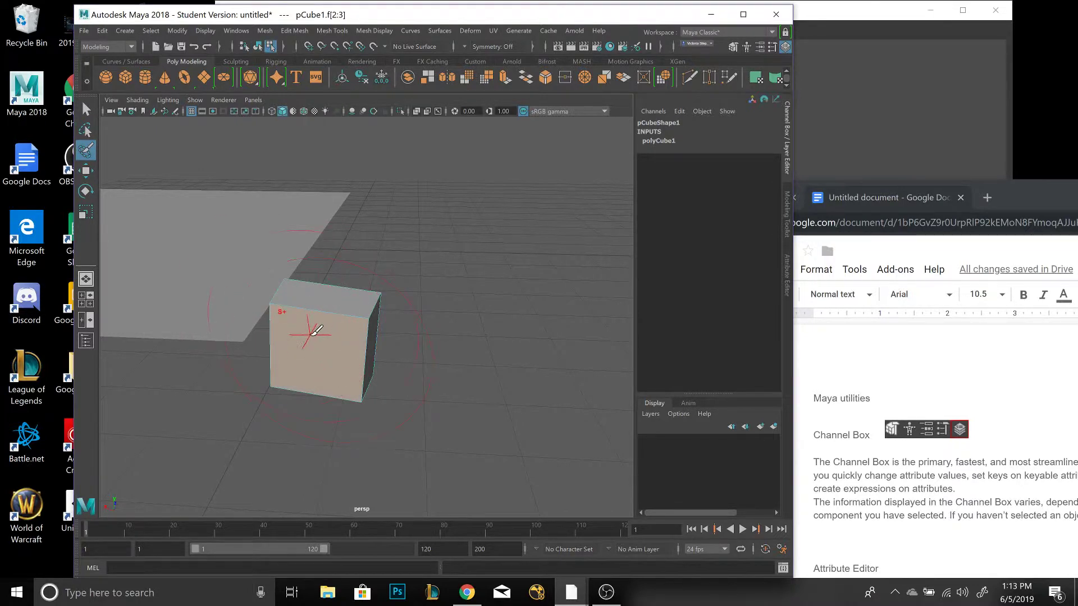
drag(299, 325, 317, 337)
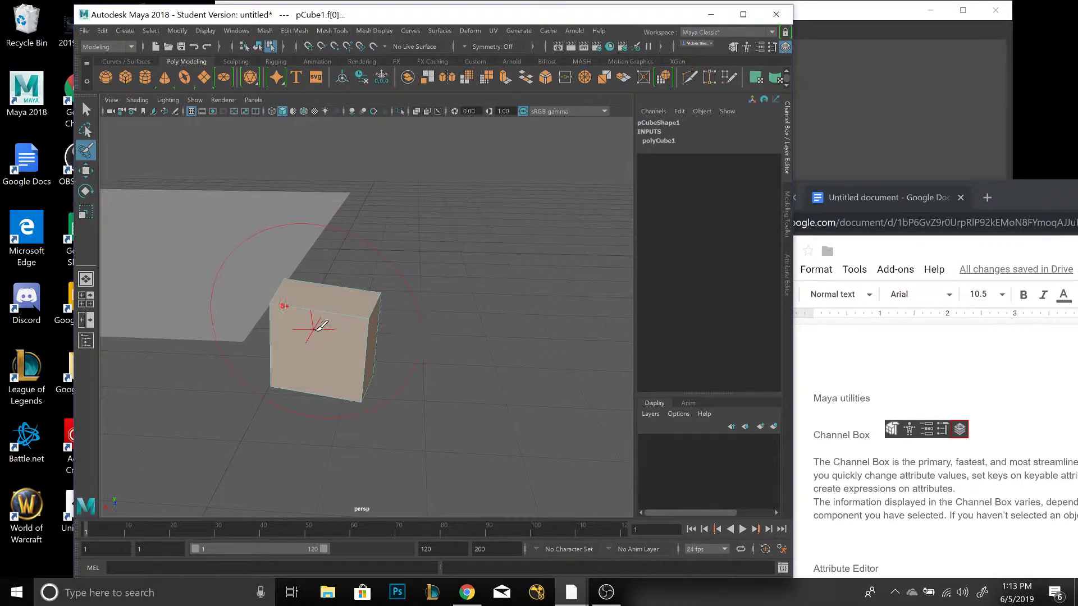
key(r)
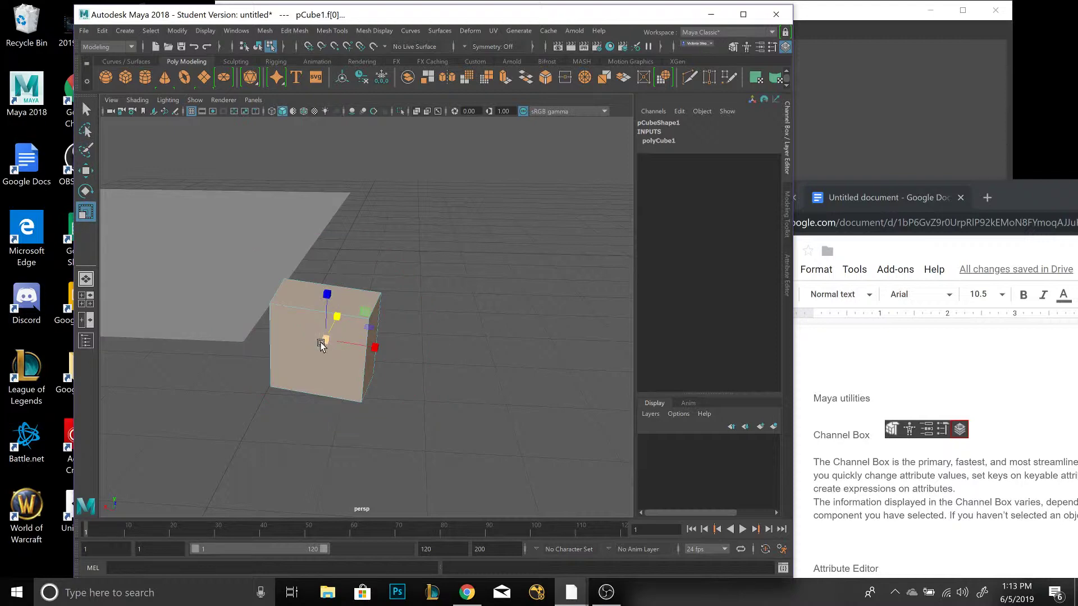
Step: Pick the cube's front and top faces with the Select tool, and return to object mode with nothing selected
key(q)
click(323, 357)
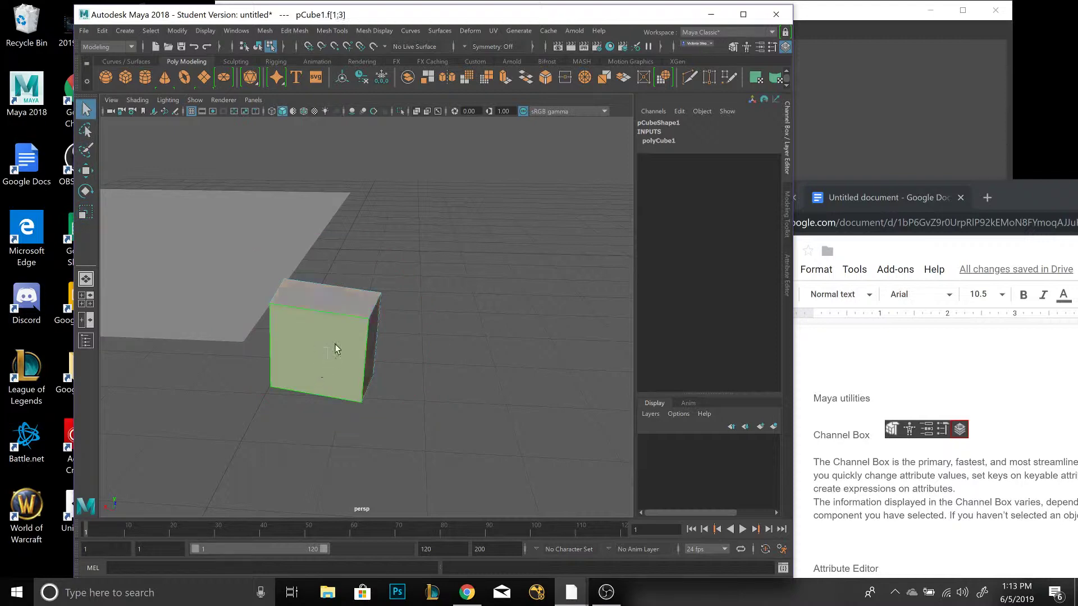
click(332, 294)
right_drag(358, 349, 360, 305)
right_drag(403, 273, 403, 272)
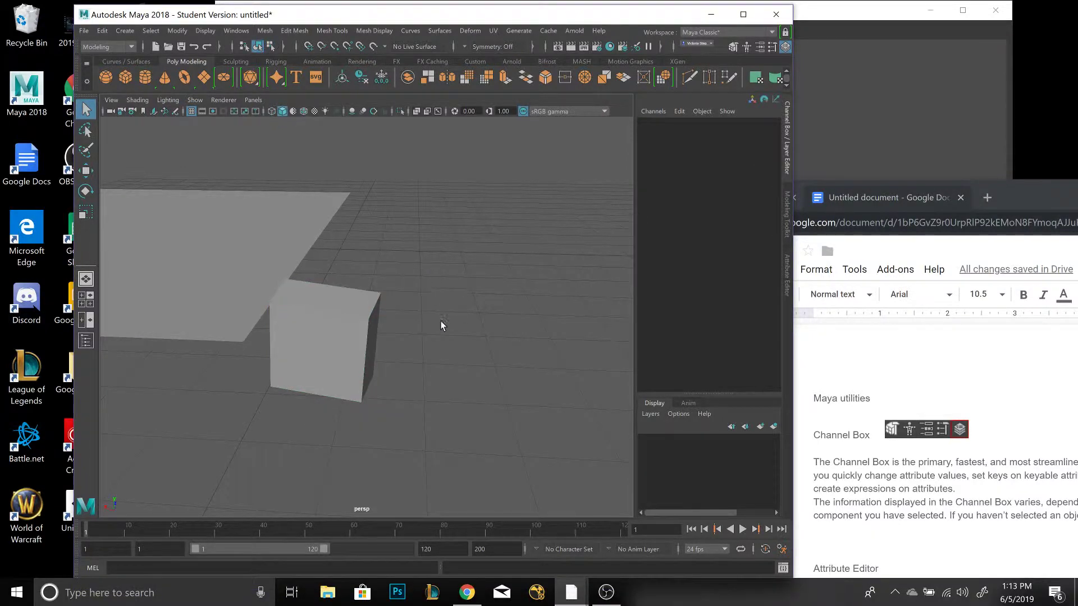
Step: Create a polygon sphere at the origin
scroll(352, 331, up, 2)
scroll(352, 330, down, 5)
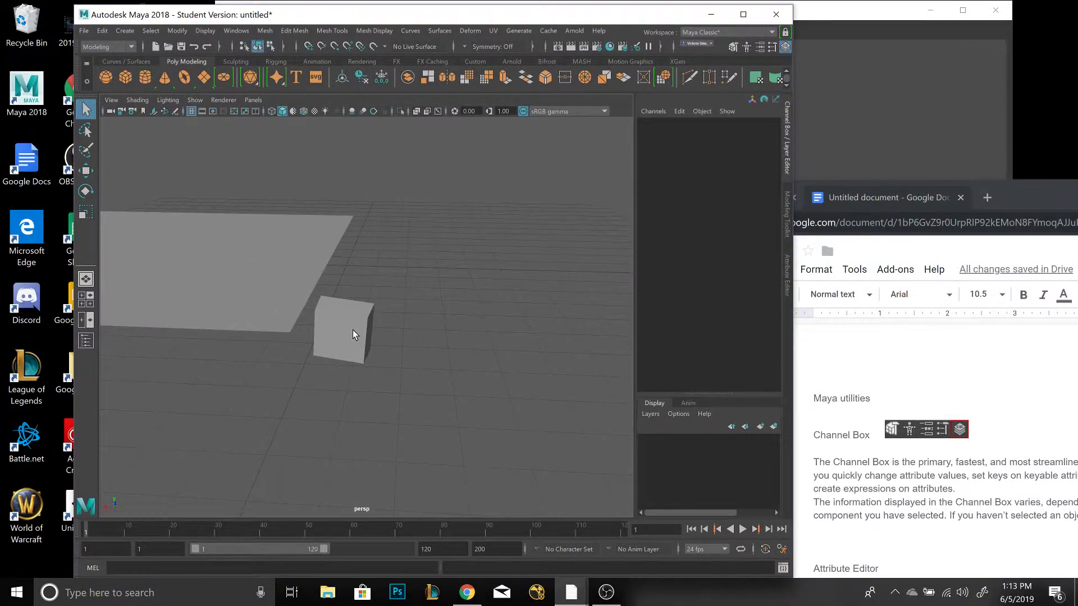
scroll(352, 330, down, 2)
scroll(351, 334, down, 1)
scroll(351, 337, up, 5)
click(106, 78)
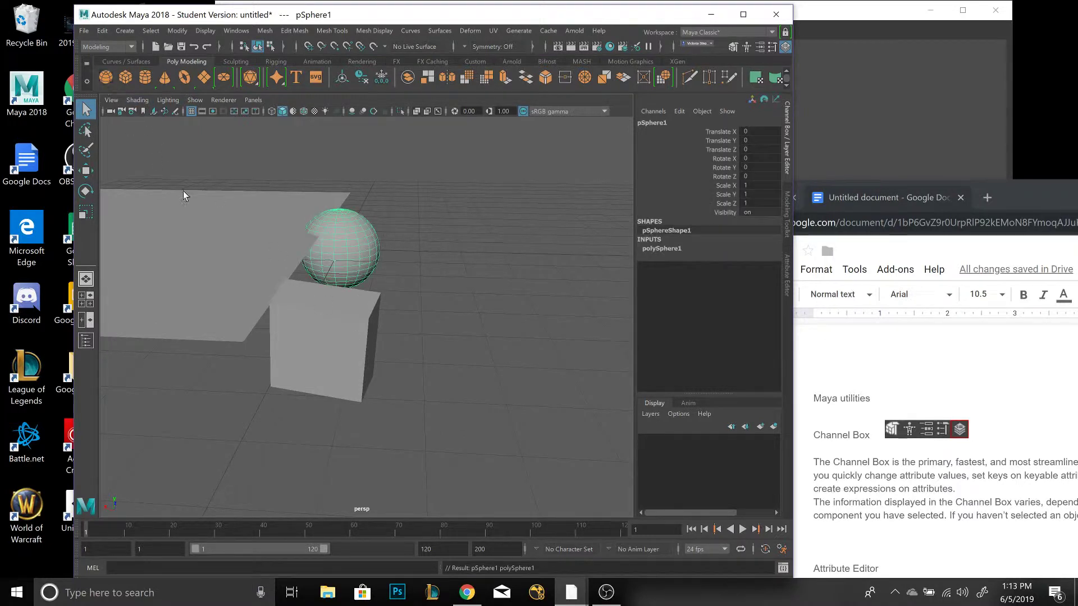
Step: Scale the sphere uniformly to about 1.31 and move it to about X -2.4, Y -0.5, Z -8.9
shift+click(370, 262)
click(335, 248)
key(r)
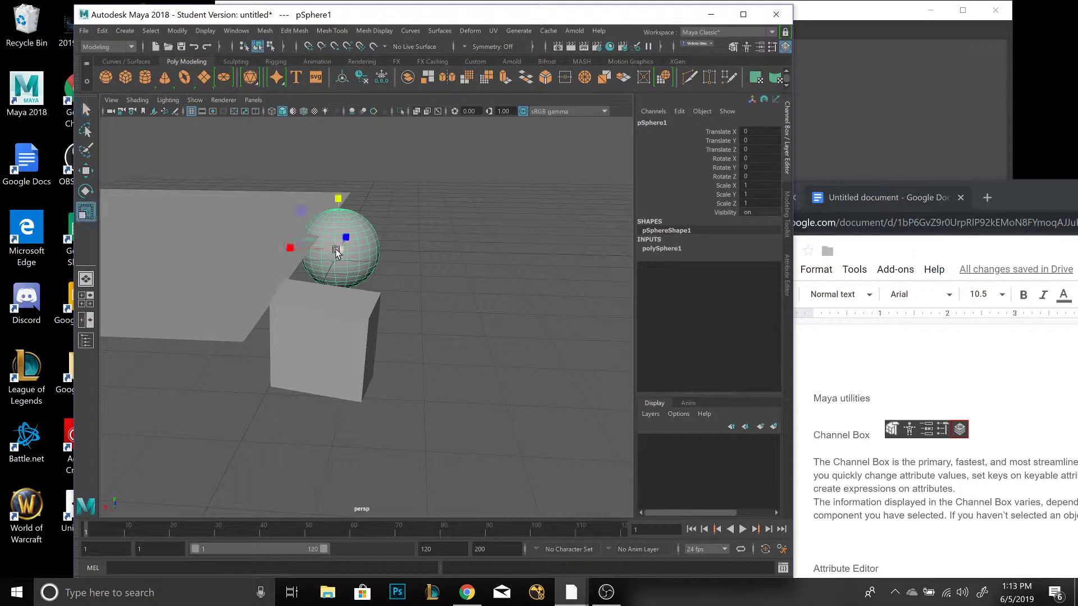
drag(340, 249, 437, 345)
key(w)
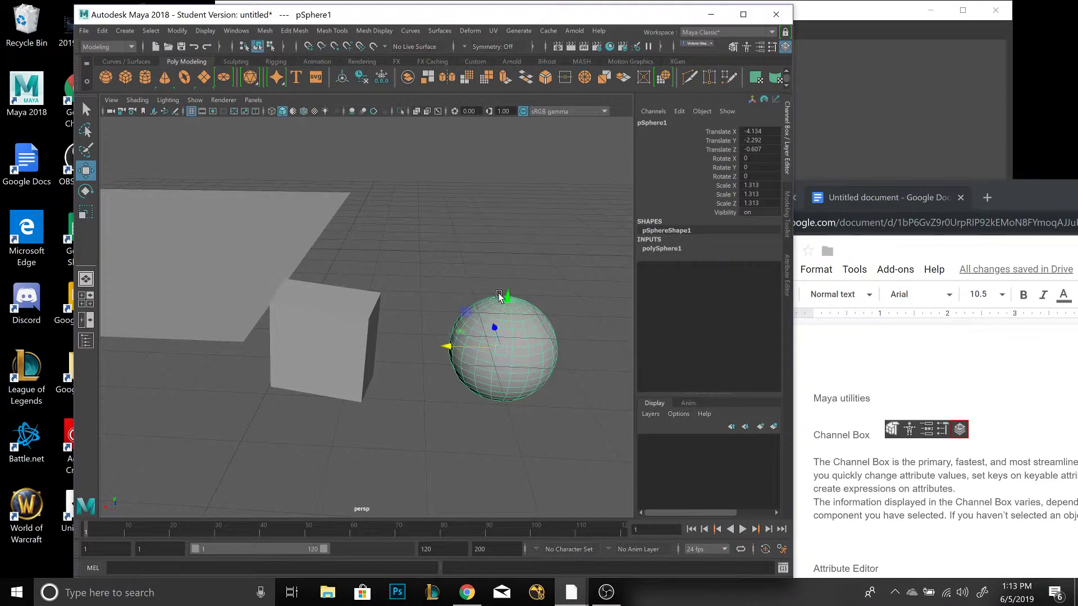
drag(505, 295, 503, 415)
scroll(507, 396, down, 8)
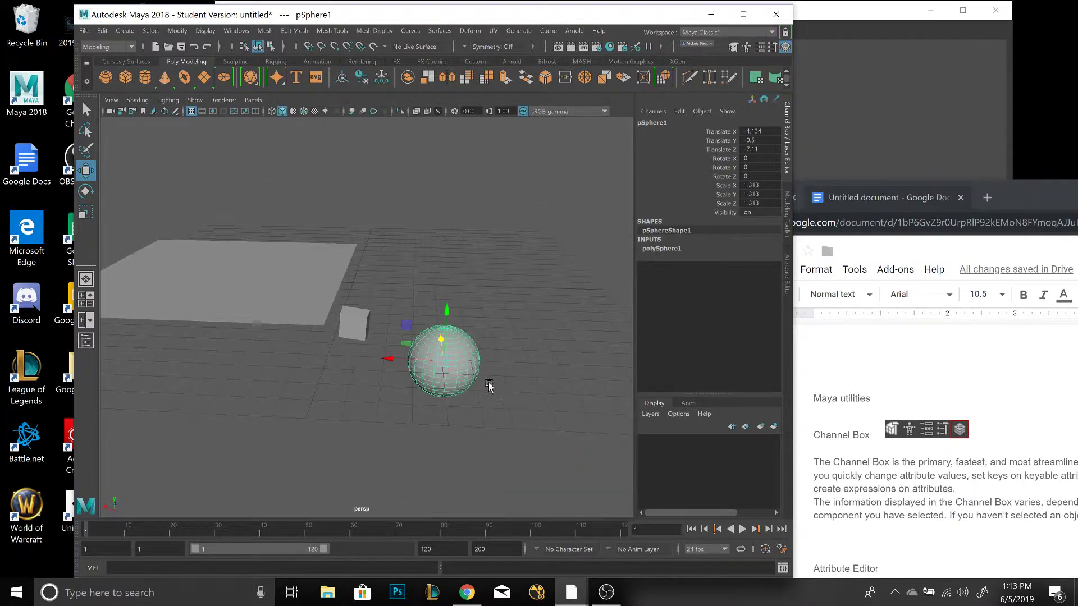
drag(402, 360, 344, 399)
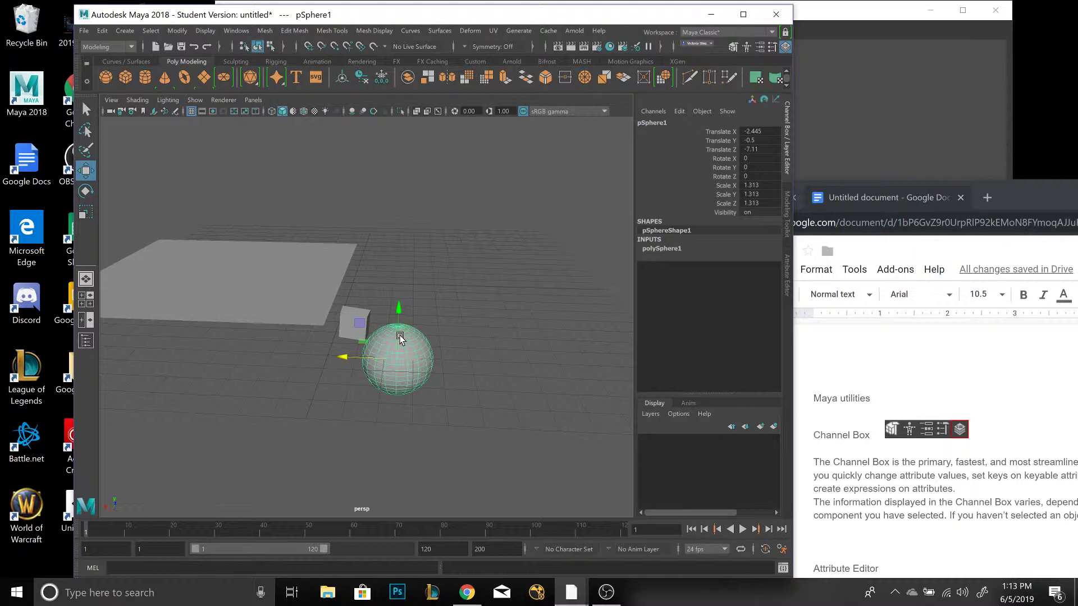
drag(400, 337, 409, 359)
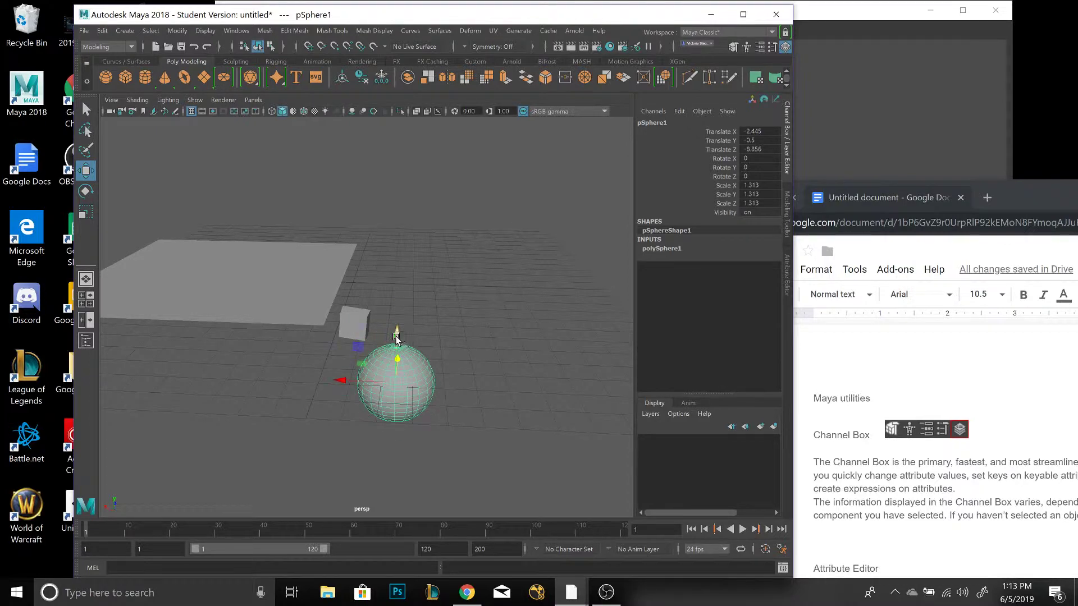
Step: Scale the sphere down uniformly to about 0.42
key(r)
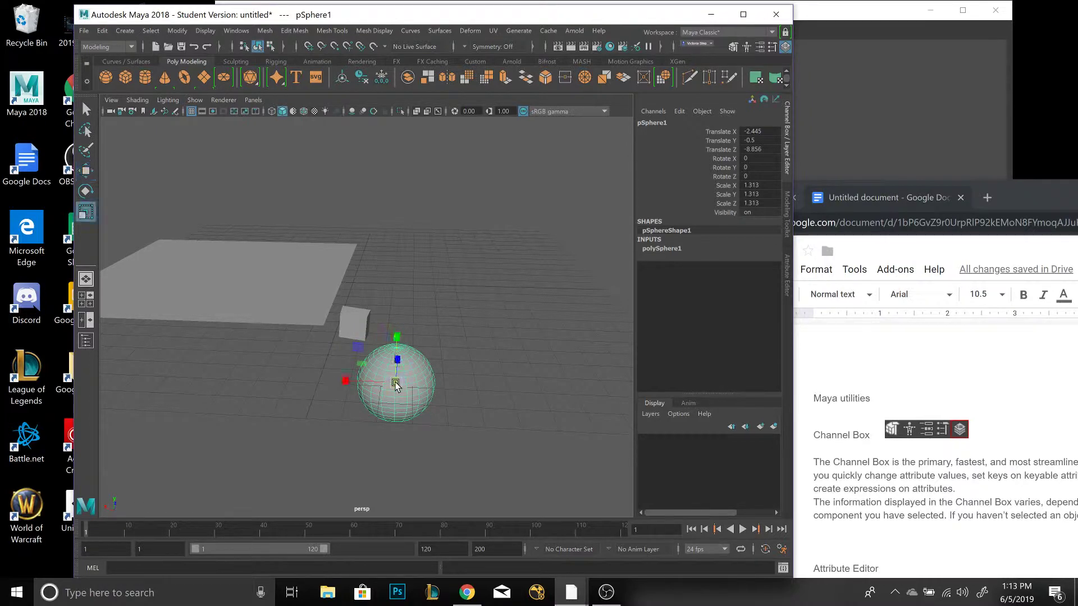
drag(395, 384, 350, 407)
click(351, 407)
click(396, 382)
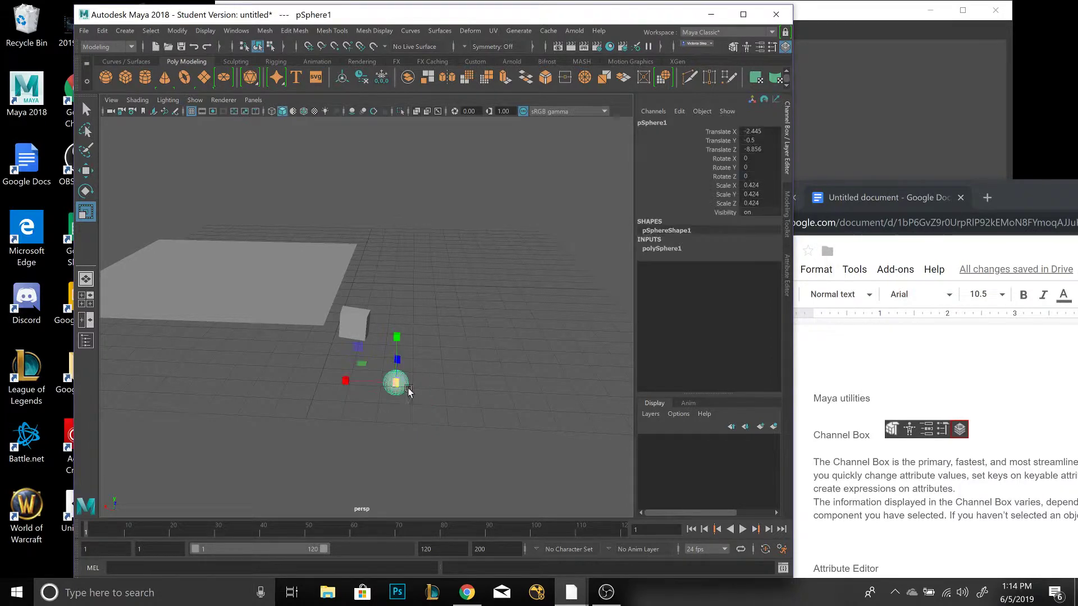
scroll(402, 397, down, 2)
scroll(404, 397, up, 5)
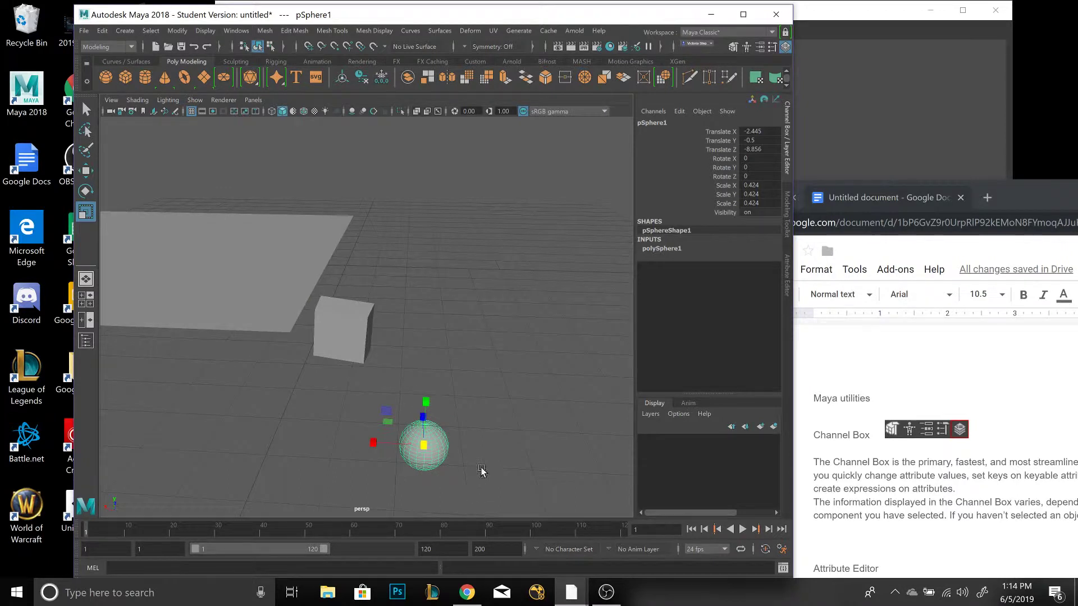
scroll(481, 470, down, 3)
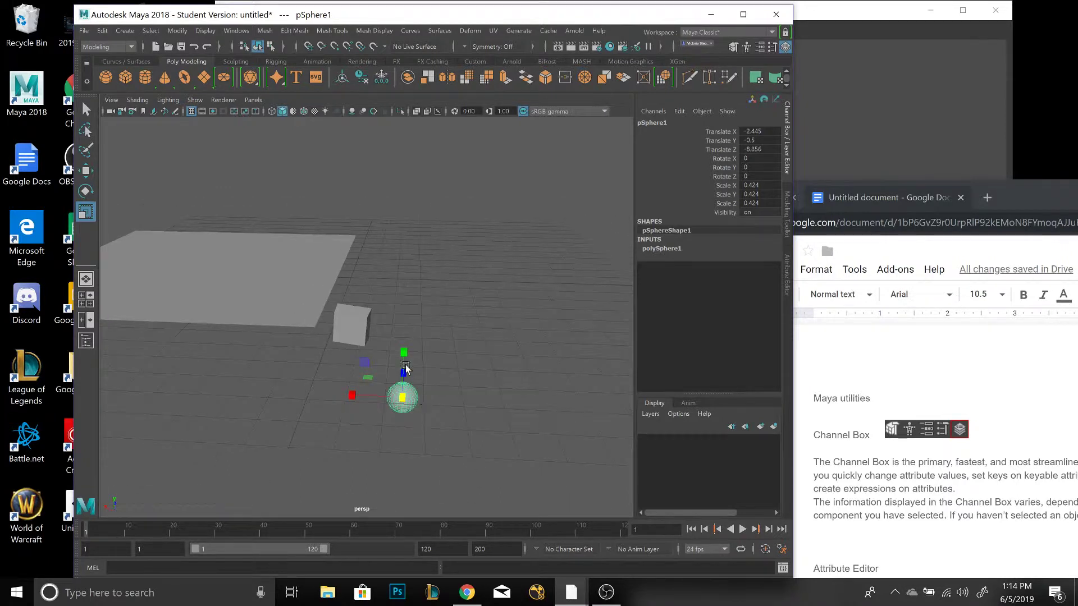
Step: Move the sphere to about X -1.9, Y 0.2, Z -10.8
key(e)
key(w)
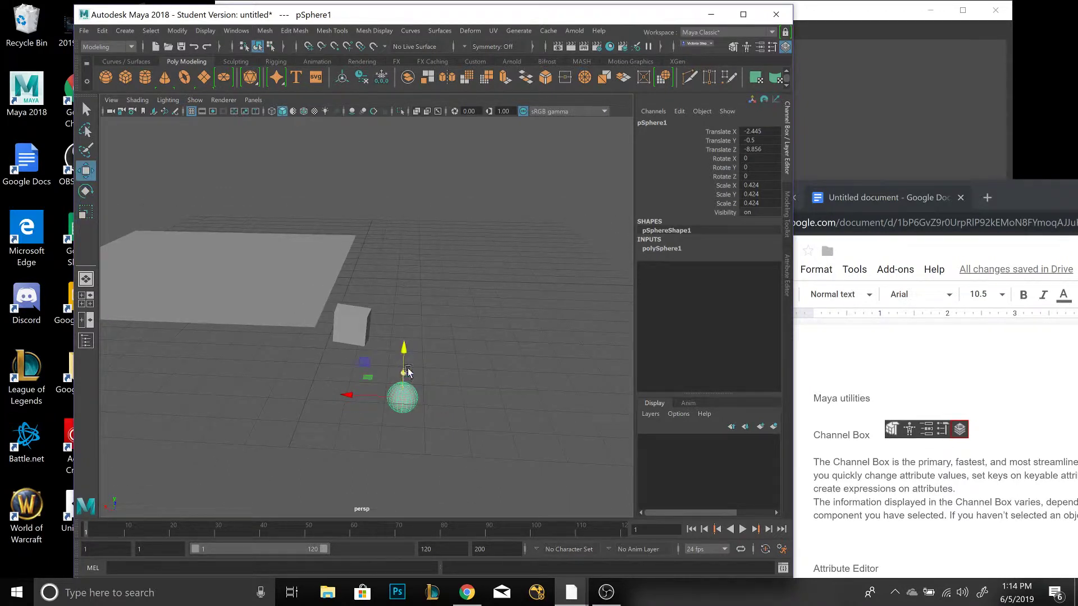
drag(404, 355, 394, 385)
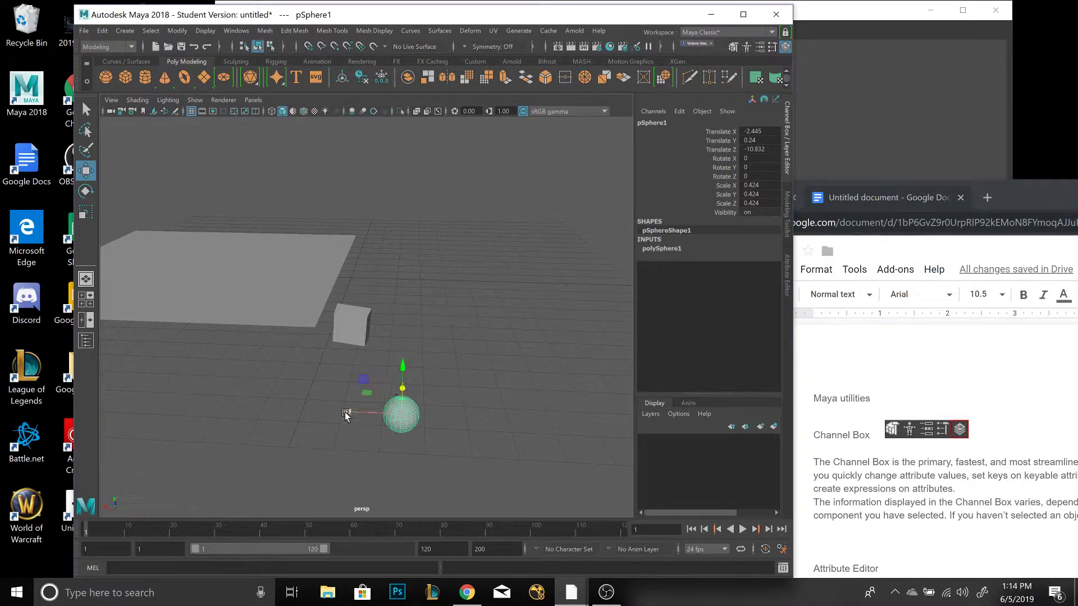
drag(348, 412, 328, 413)
Step: Move the cube along Z to about -10.45, close to the sphere, and deselect it
click(355, 333)
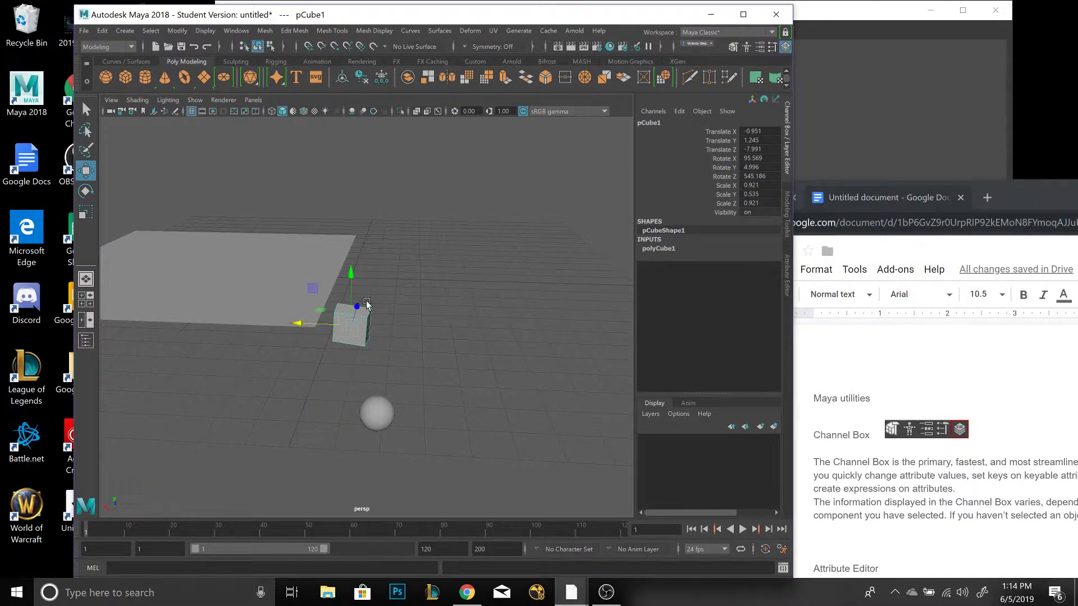
drag(357, 310, 338, 337)
click(302, 437)
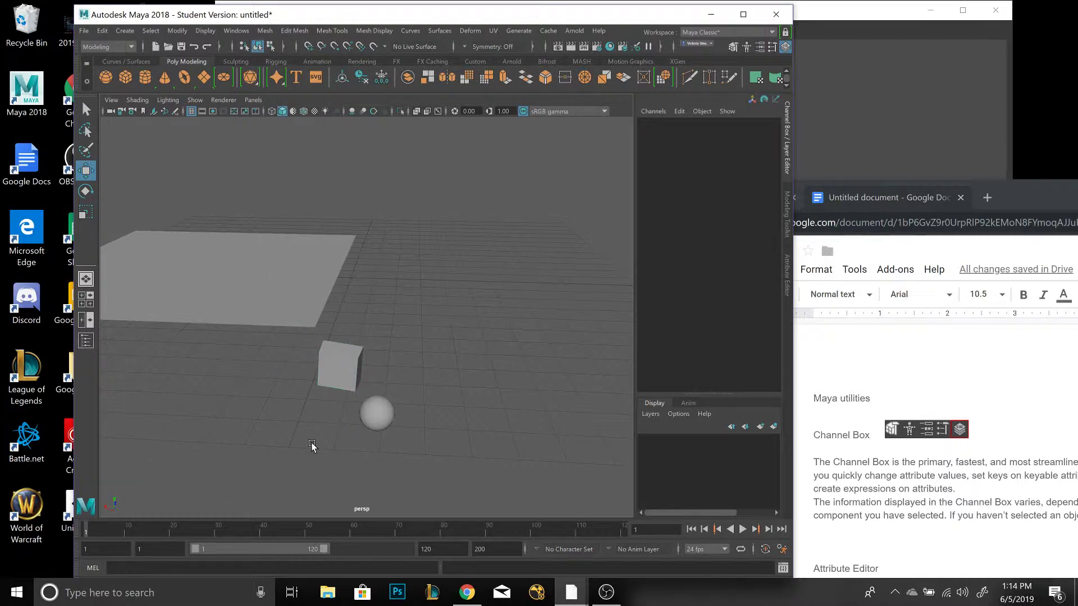
Step: Rotate the cube to about X 206.3, Y 85.0, Z 650.2 and scale it to about X 1.19, Y 1.43, Z 1.19
alt+drag(312, 445, 328, 443)
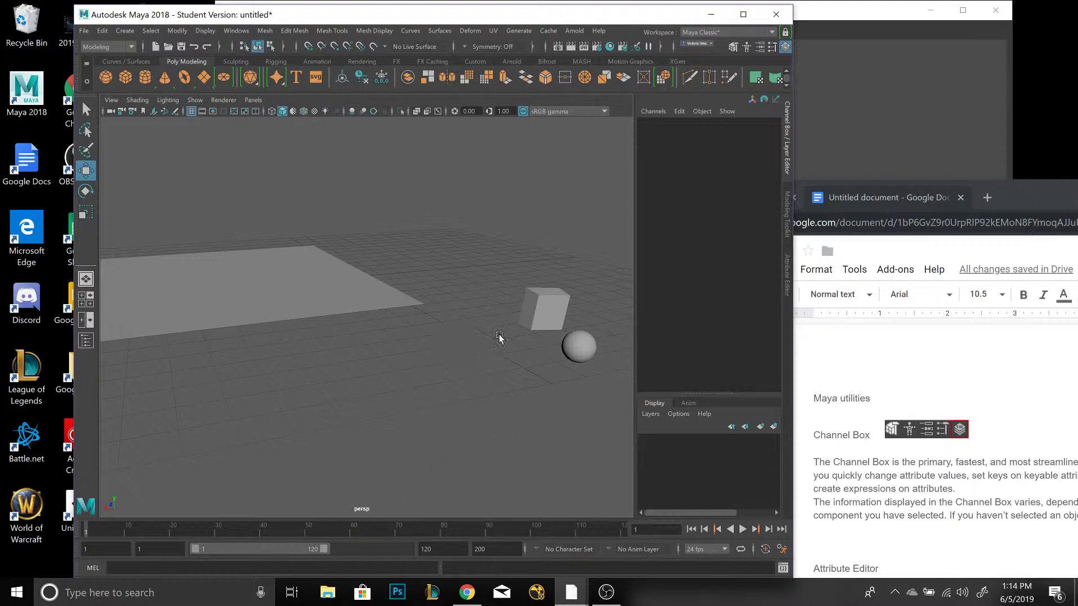
click(533, 328)
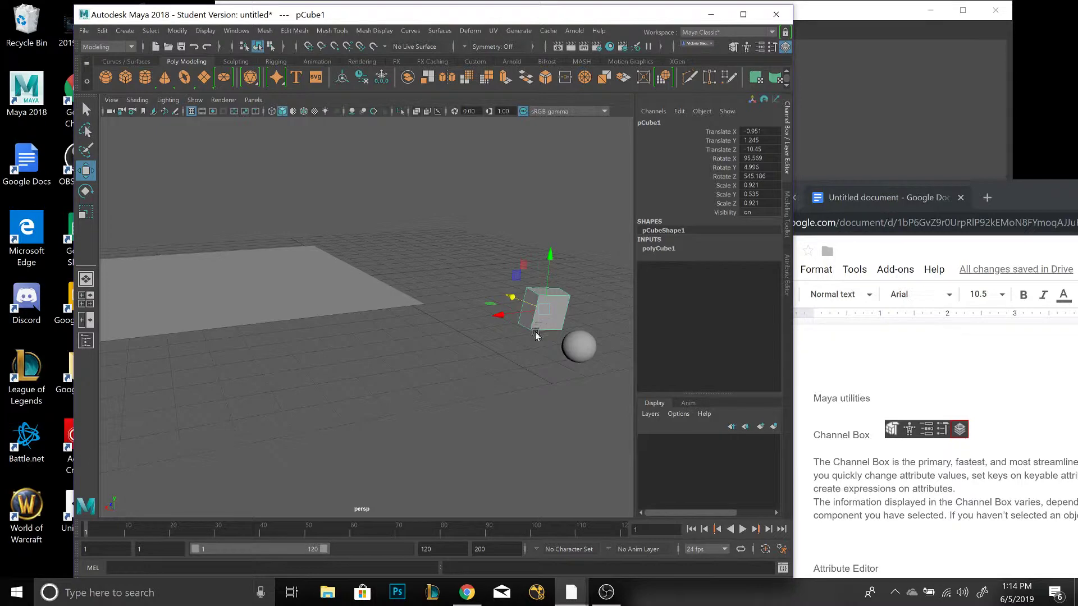
key(r)
key(e)
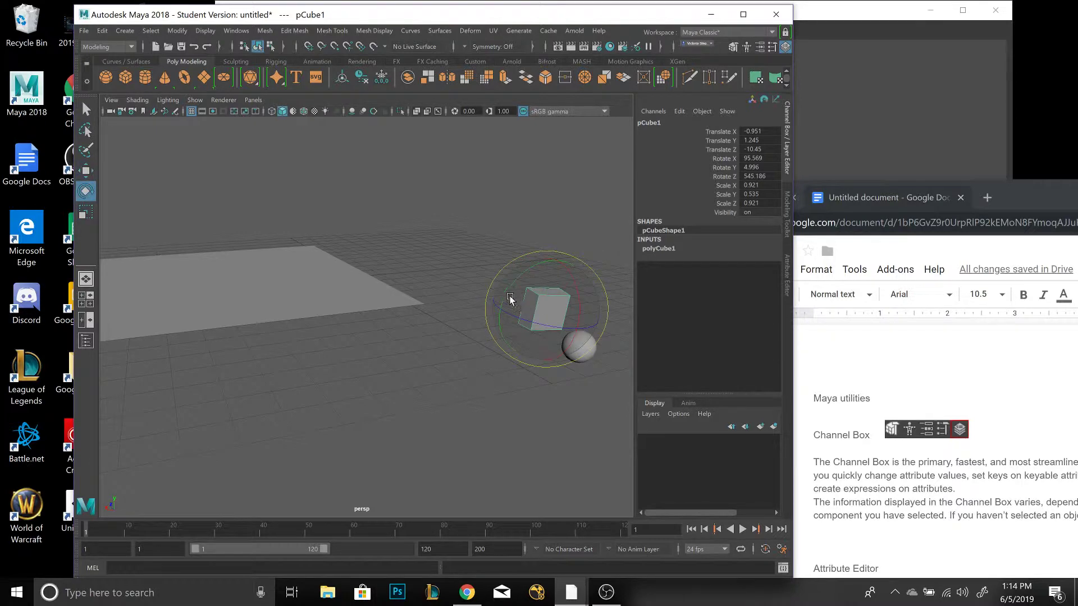
drag(508, 292, 521, 328)
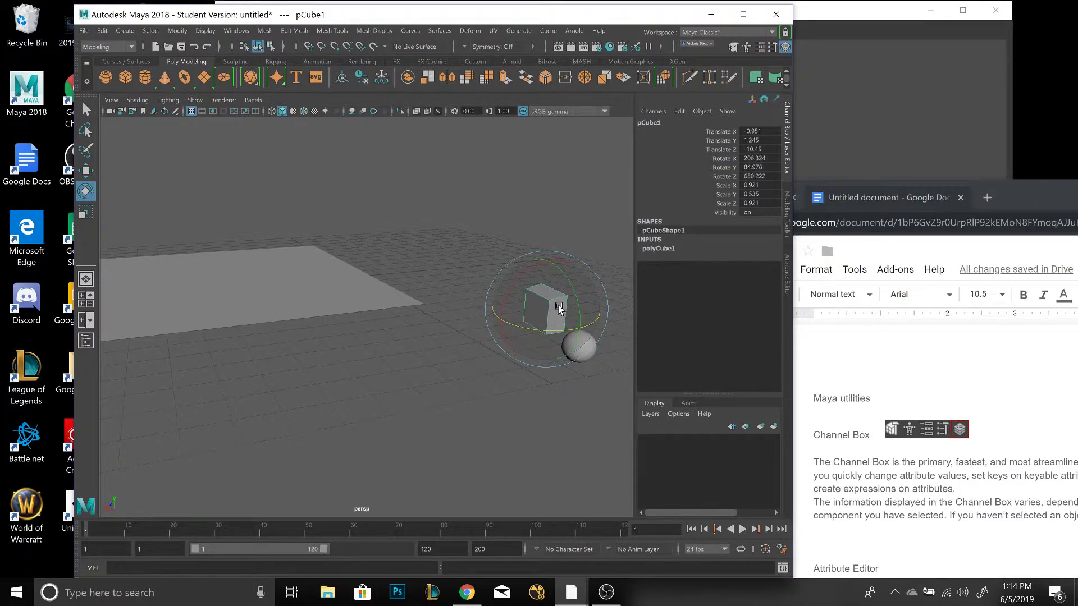
key(r)
drag(544, 312, 591, 298)
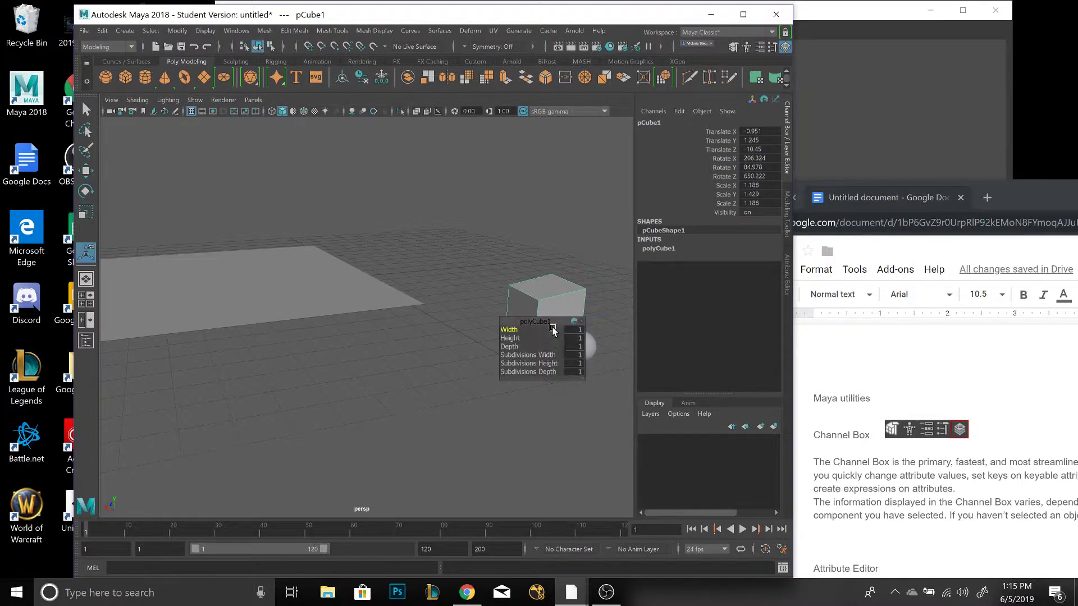
Step: Move the cube away from the sphere, closer to the plane's near corner
key(e)
key(w)
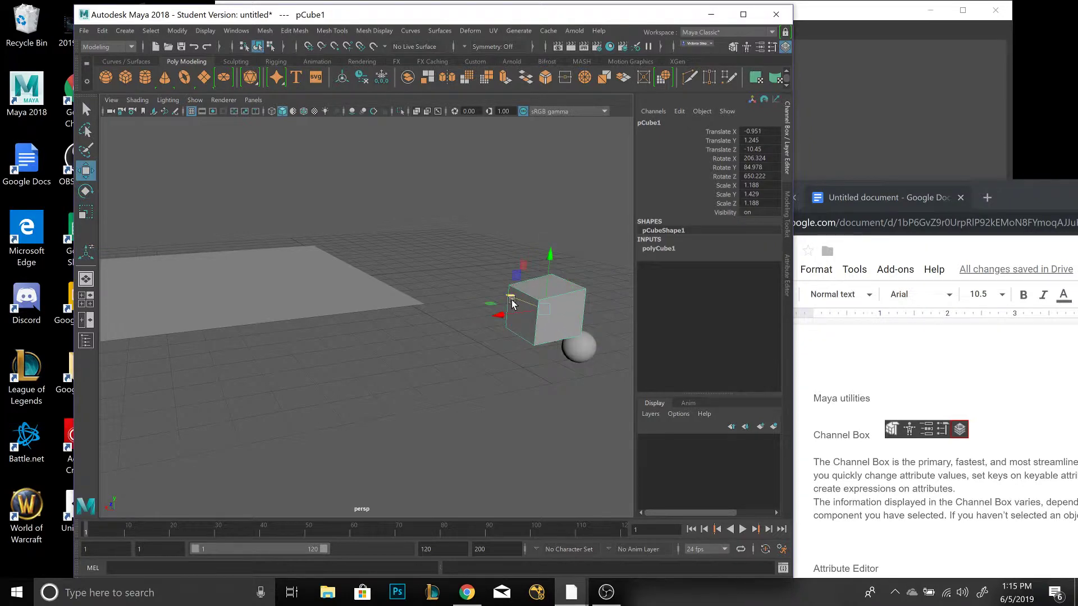
drag(512, 303, 466, 326)
Step: Raise the sphere and shift it farther from the cube, to about X -0.7, Y 1.6, Z -12.1
click(583, 348)
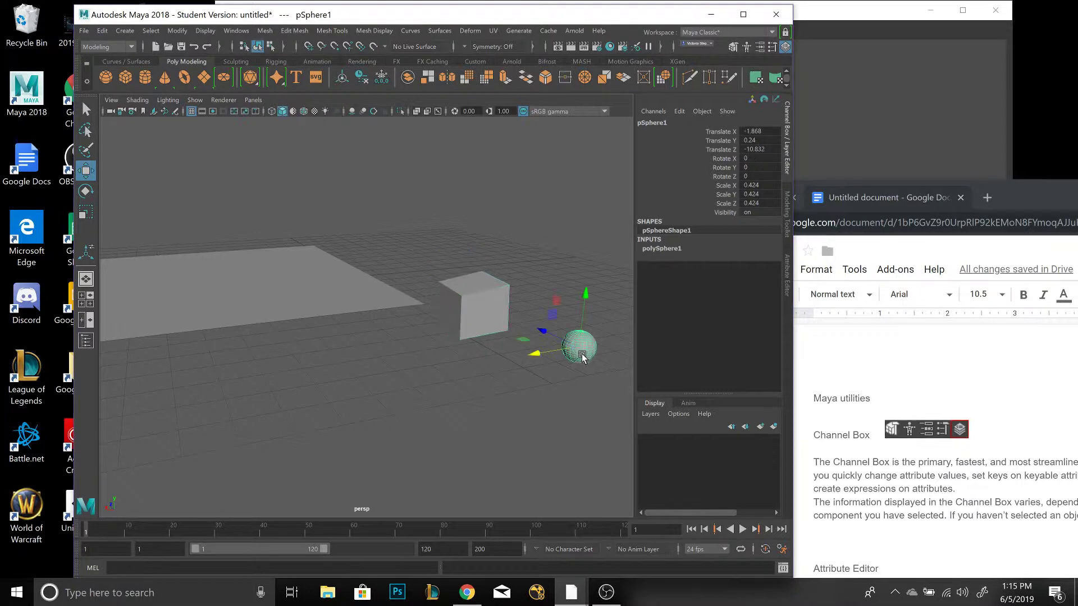
drag(587, 293, 595, 244)
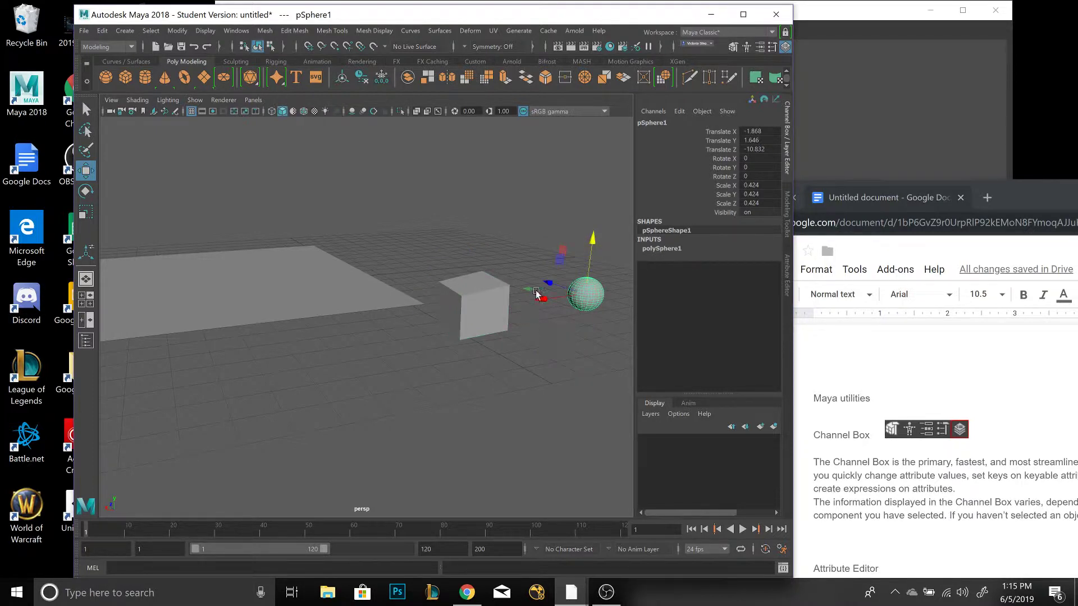
mouse_move(536, 293)
mouse_down()
mouse_move(516, 326)
mouse_move(554, 301)
mouse_up()
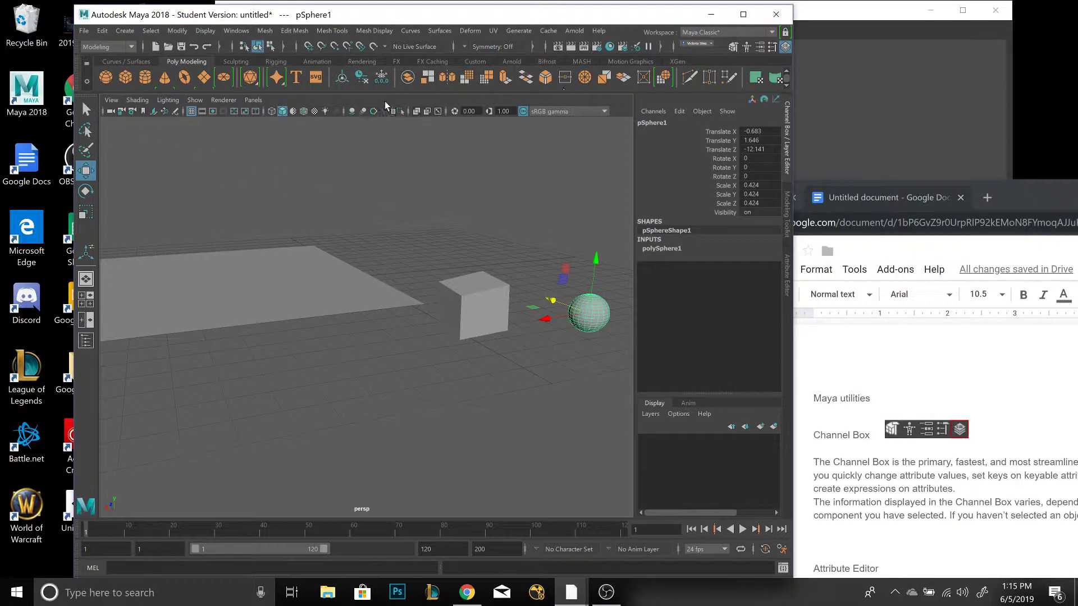
Step: Look through the Curves / Surfaces, Sculpting, Rigging, Animation, Rendering and FX shelves, and return to the Poly Modeling shelf
click(139, 60)
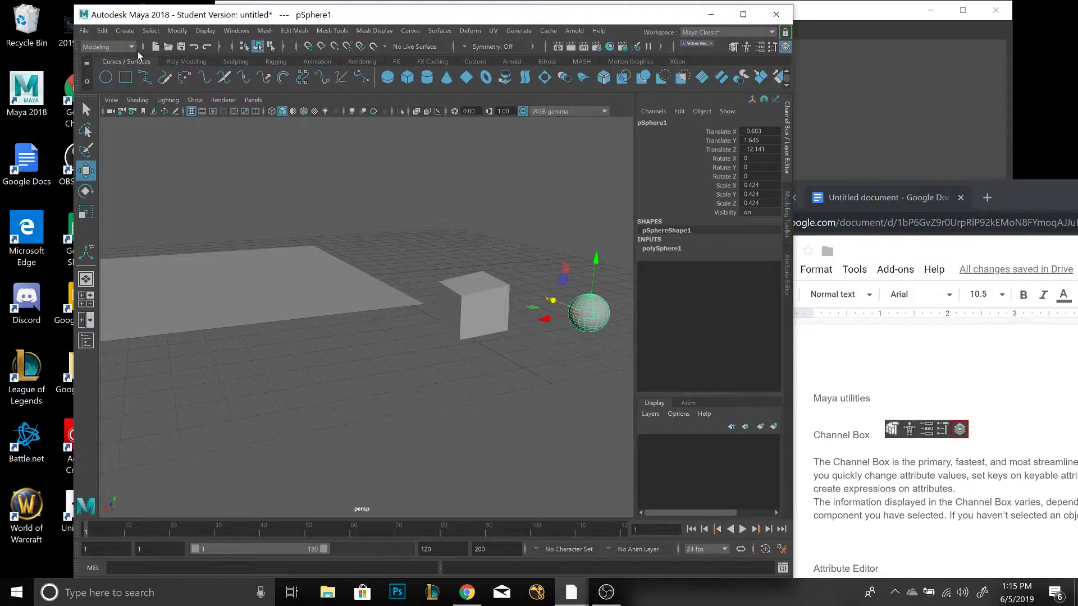
click(239, 63)
click(283, 63)
click(323, 62)
click(366, 64)
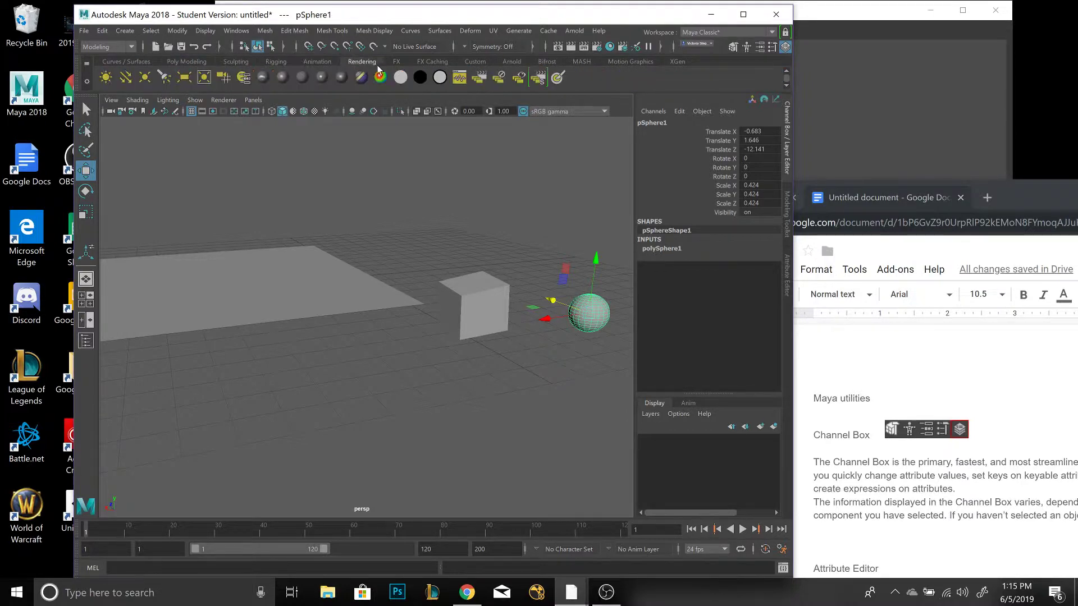
click(396, 63)
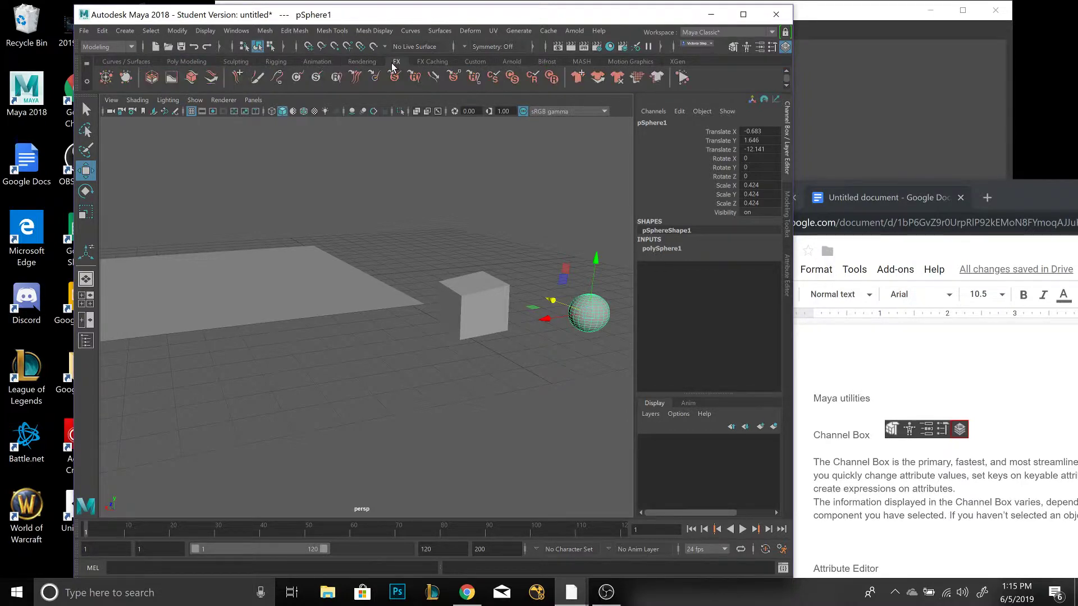
click(197, 63)
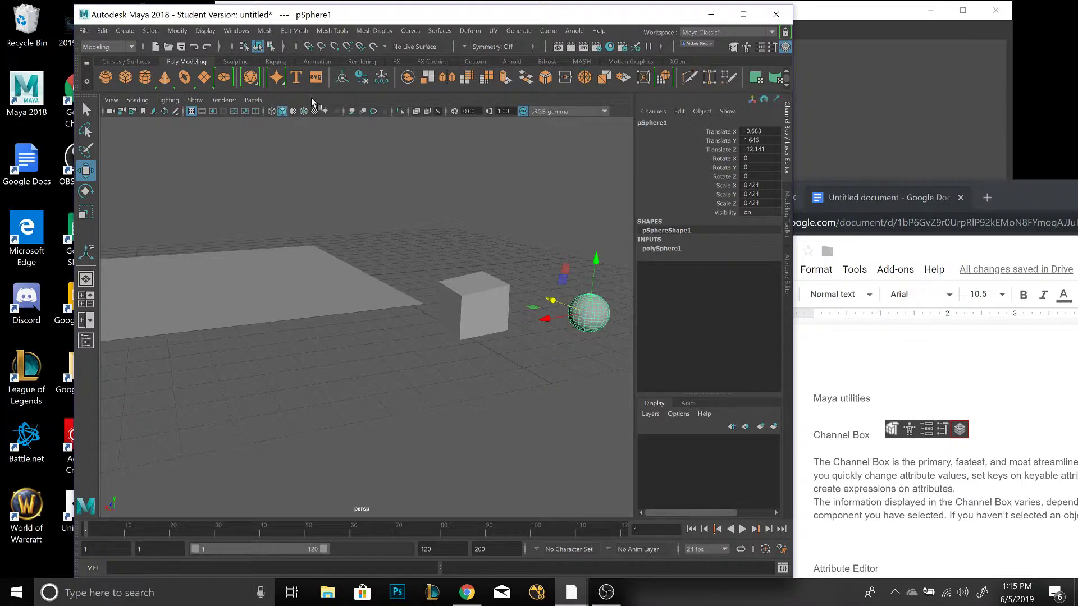
Step: Light the viewport with scene lights only and add an area light above the plane at about X 3.3, Y 3.2, Z 5.35
click(325, 111)
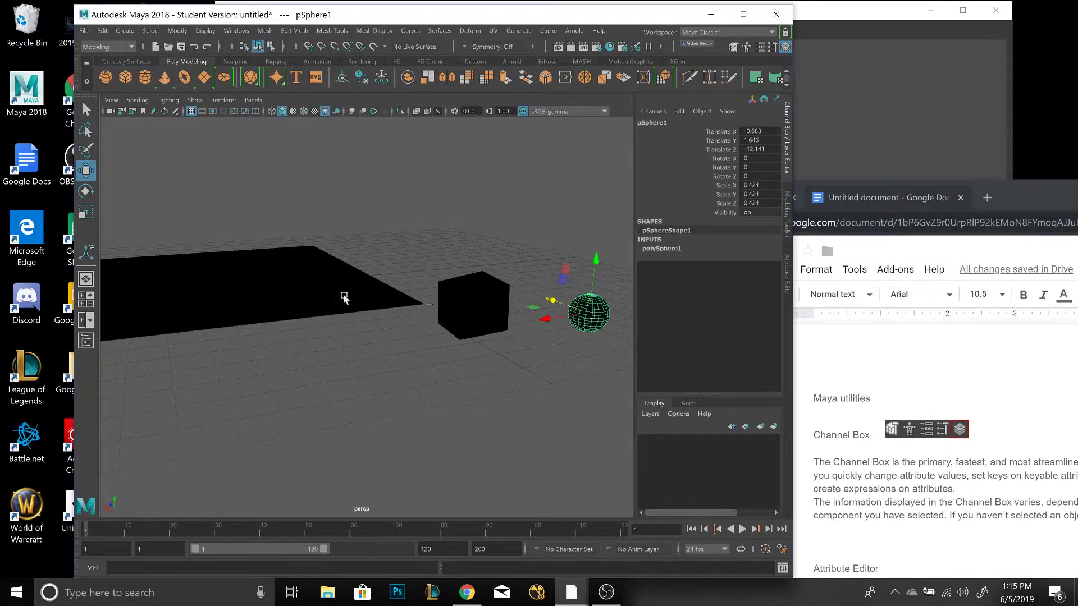
scroll(415, 324, down, 3)
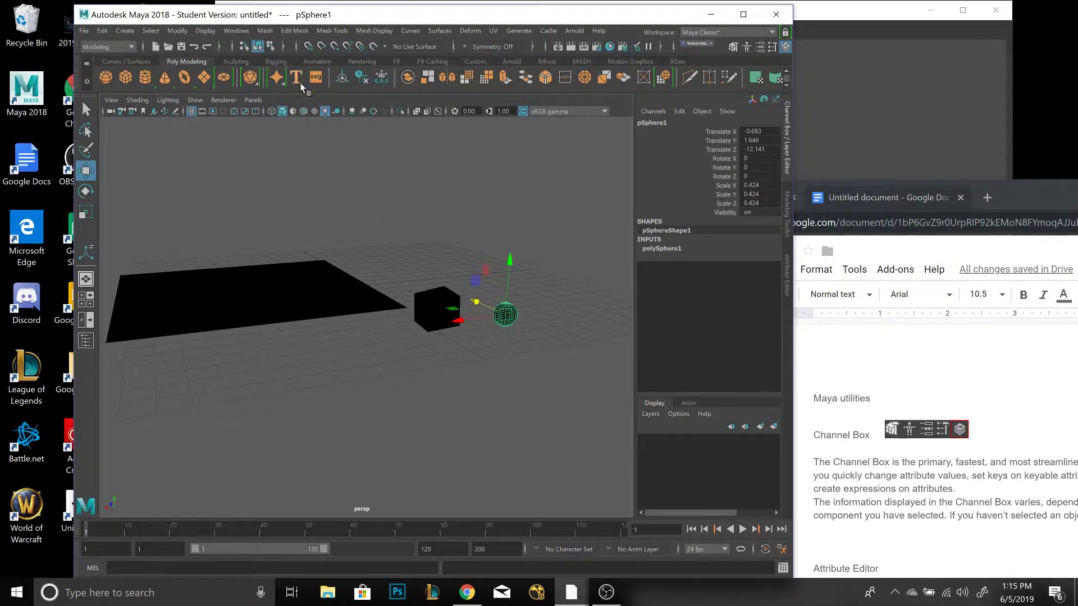
click(125, 30)
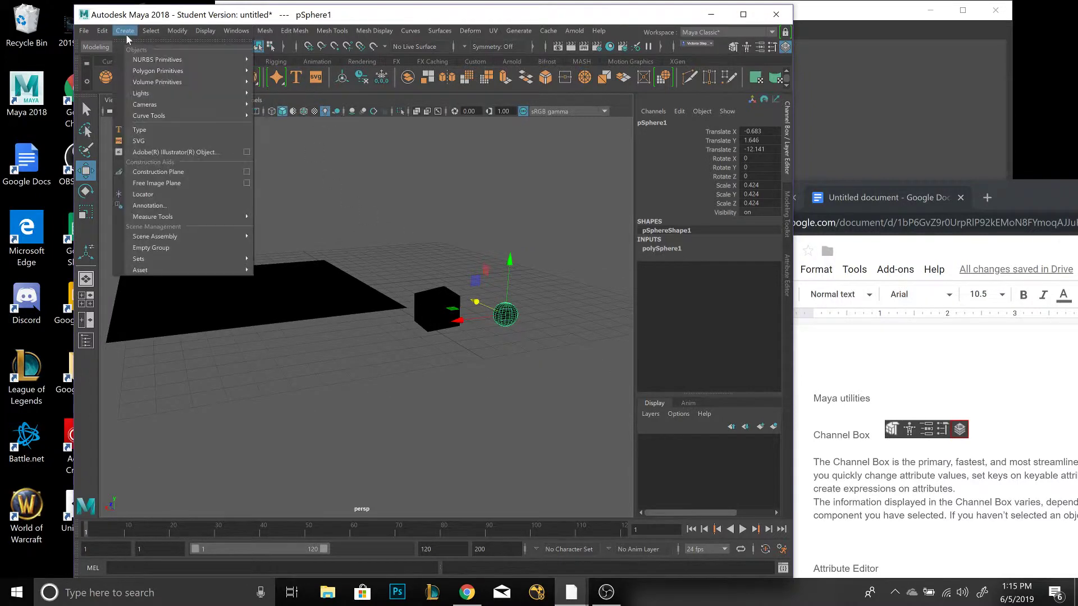
mouse_move(175, 97)
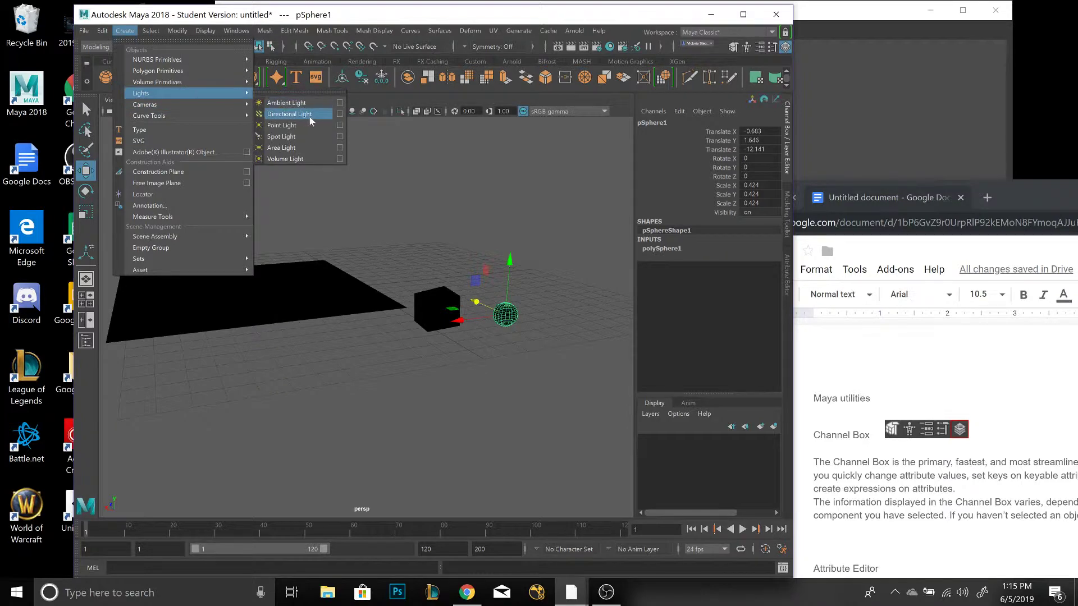
click(314, 148)
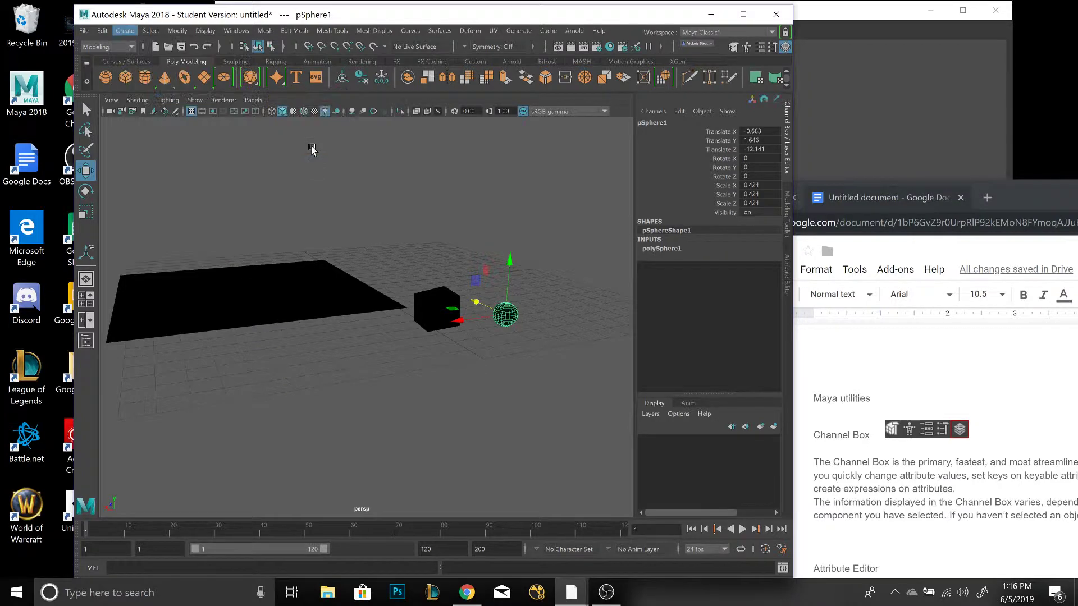
drag(351, 290, 225, 223)
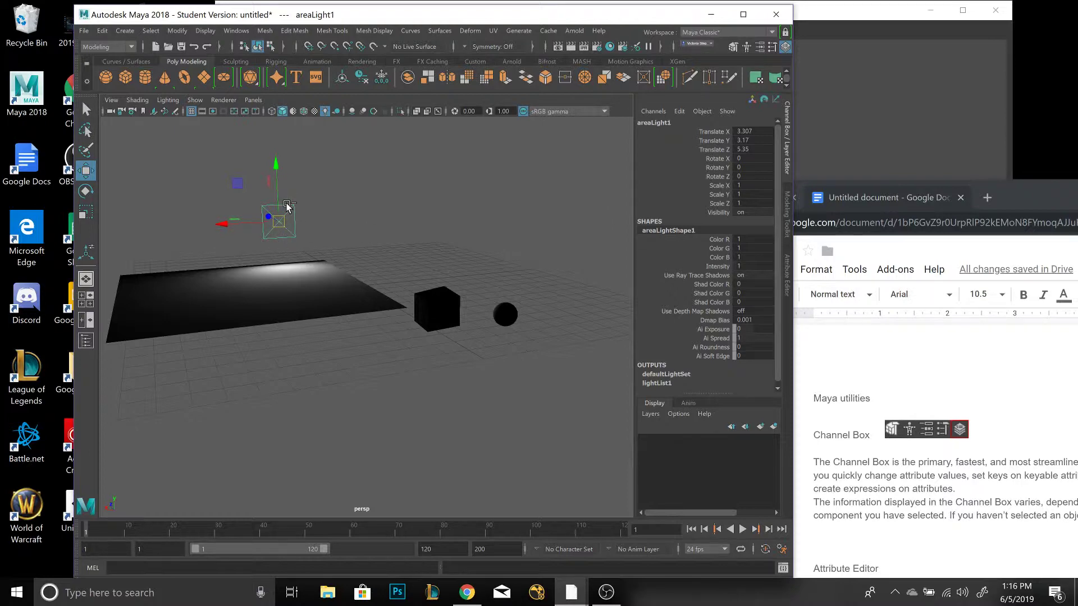
Step: Duplicate the area light and move the copy to about X 8.7, Y 2.5, Z 7.5, viewing the lit plane from another side
key(ctrl+d)
drag(276, 227, 185, 229)
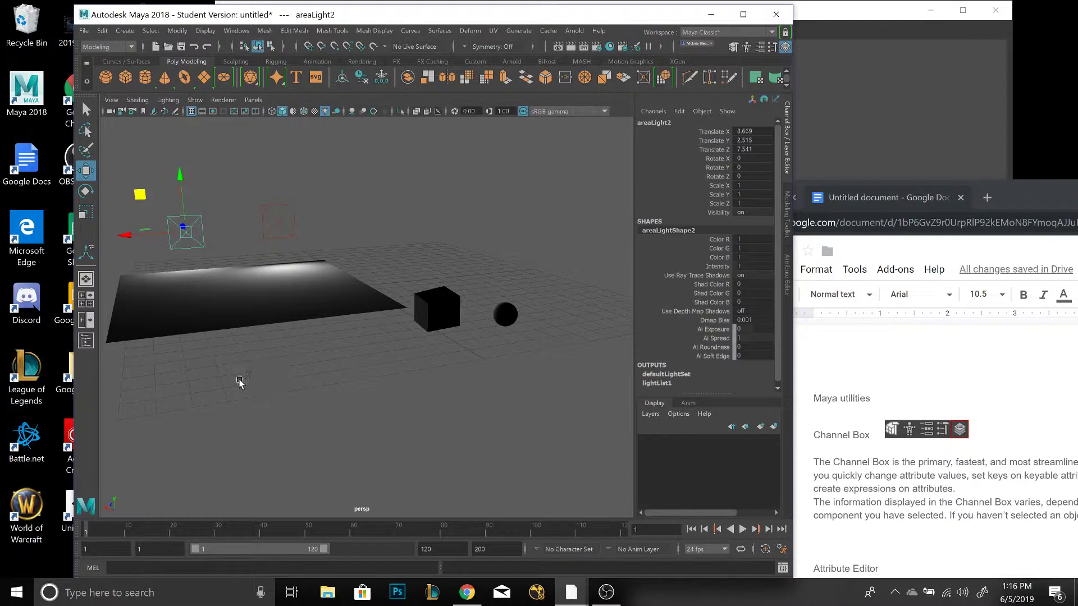
alt+drag(240, 380, 327, 385)
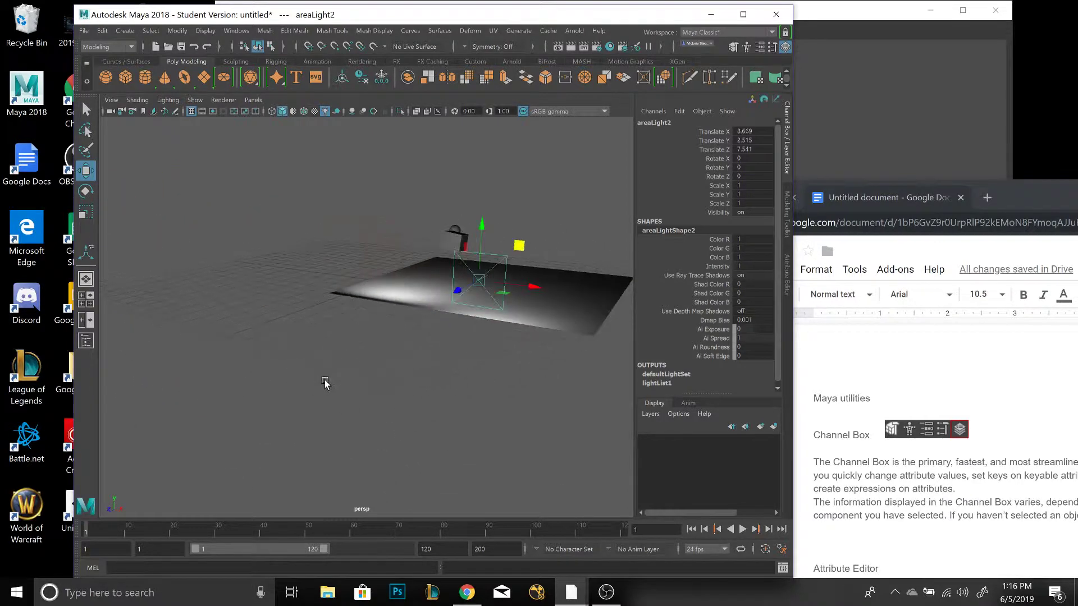
mouse_move(400, 370)
alt+mouse_down()
mouse_move(429, 369)
mouse_move(406, 374)
alt+mouse_up()
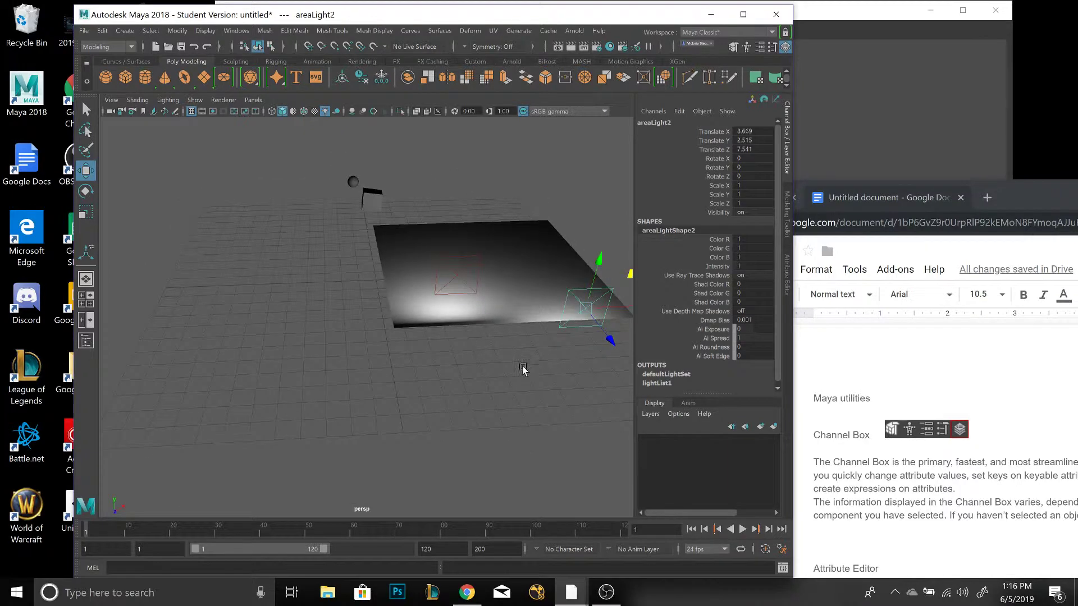
Step: Shift both area lights along Z over the plane, the first to about Z 4.6 and the second to about Z 4.7
drag(622, 342, 610, 284)
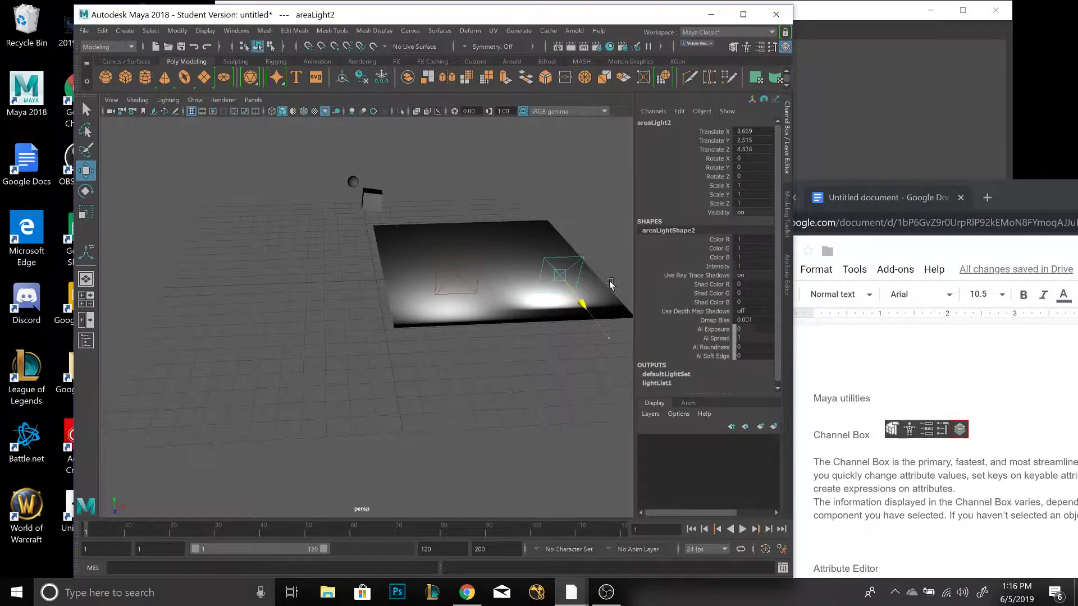
click(478, 279)
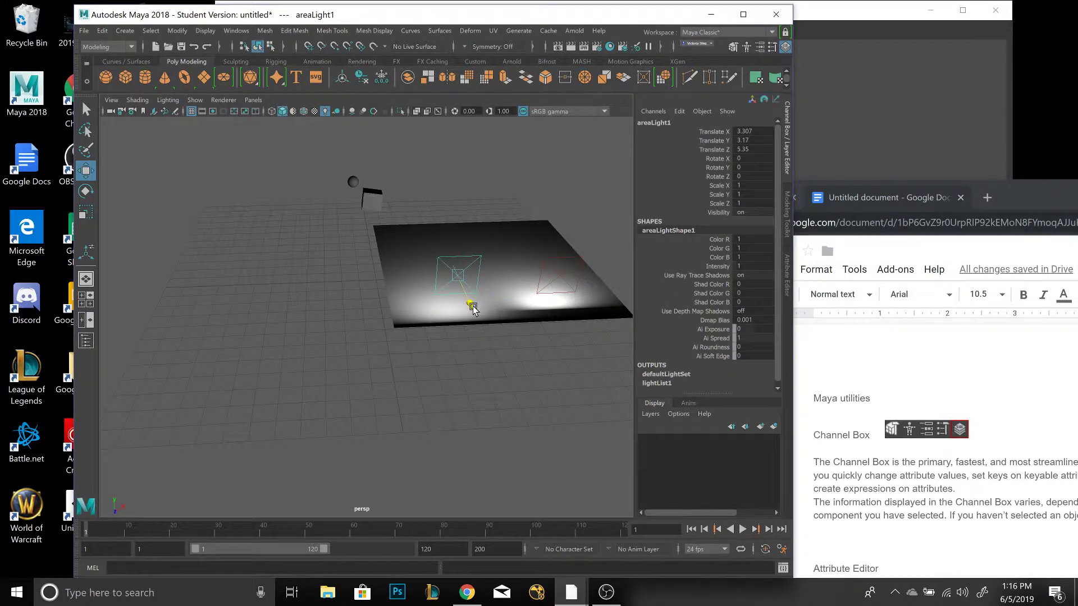
drag(473, 309, 470, 299)
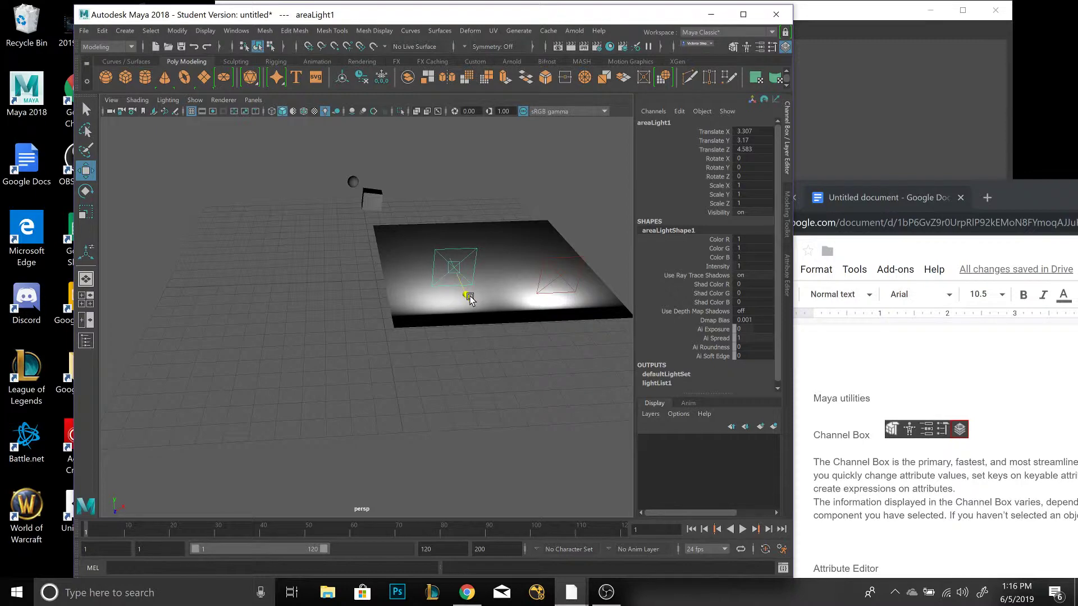
click(566, 294)
drag(588, 311, 584, 310)
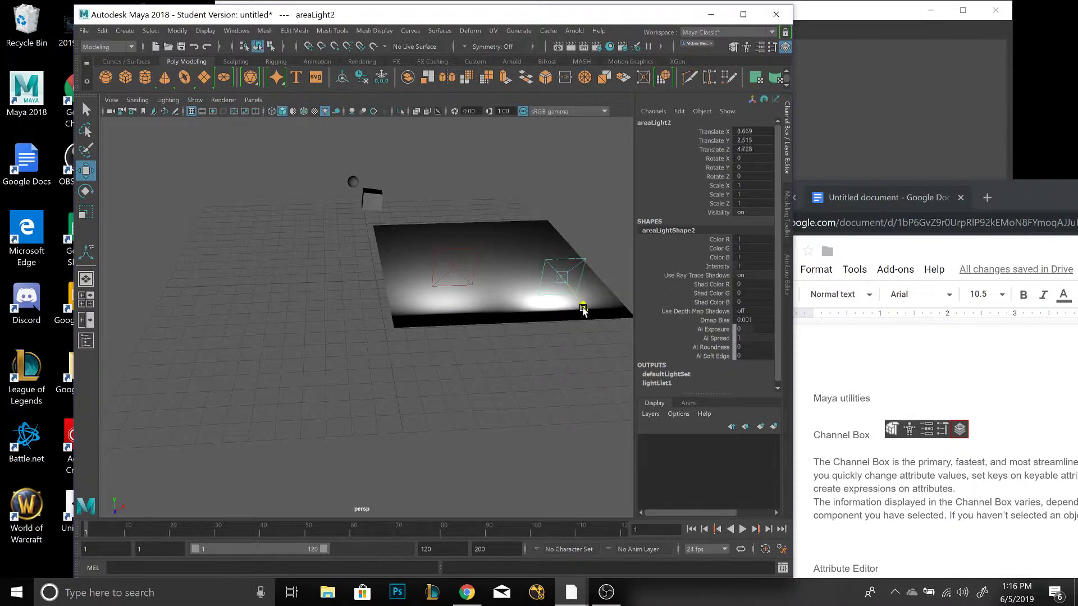
click(449, 272)
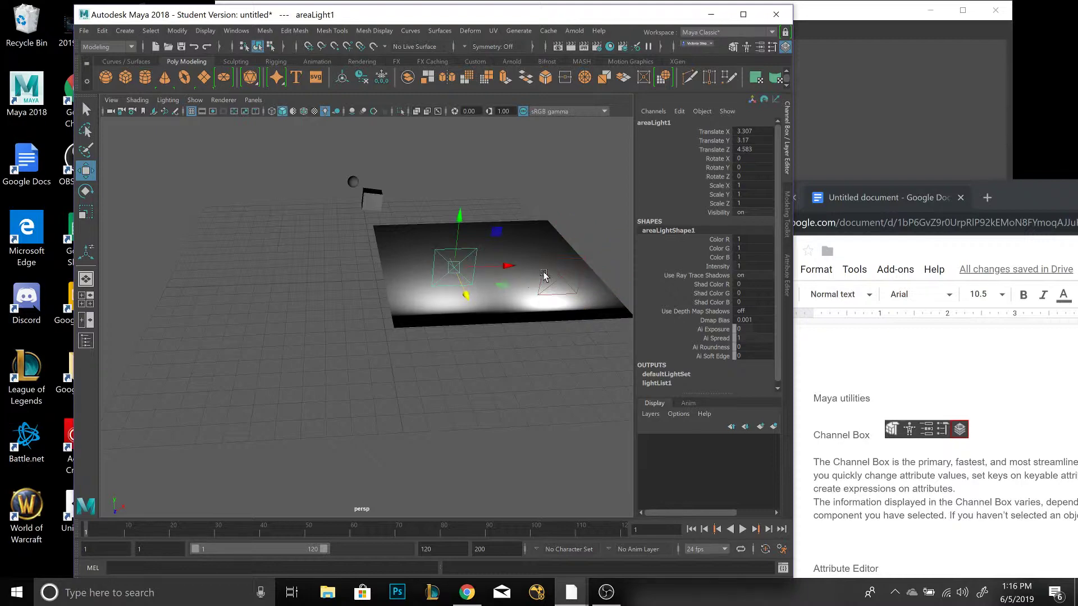
Step: Add a volume light and position it high above the cube and sphere at about X -2.5, Y 9.2, Z -12.9
mouse_move(323, 348)
alt+mouse_down()
mouse_move(313, 354)
mouse_move(429, 334)
mouse_move(327, 330)
alt+mouse_up()
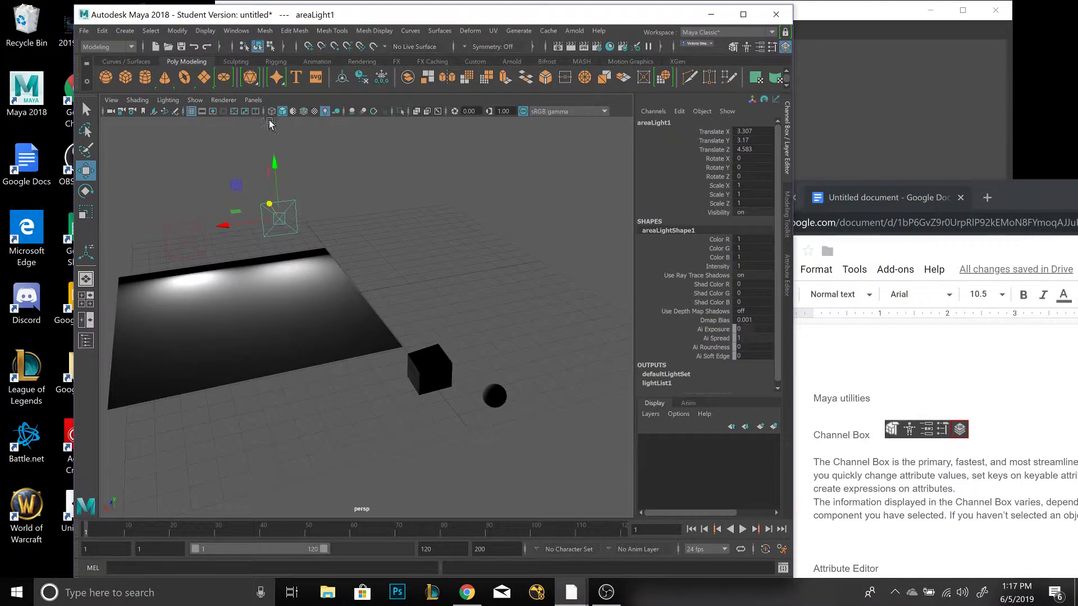
click(124, 30)
mouse_move(176, 93)
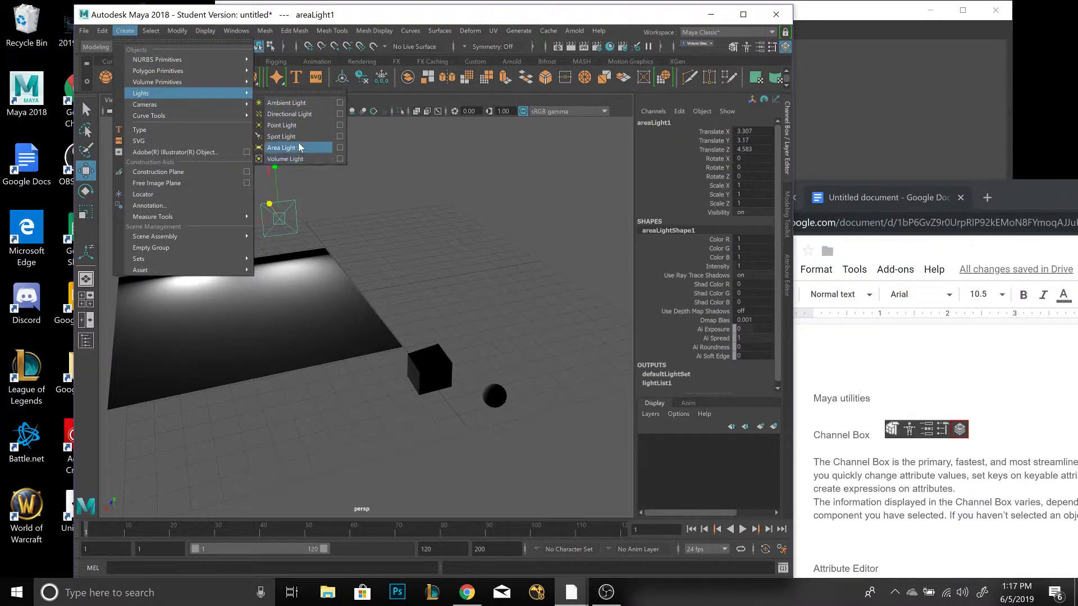
click(299, 159)
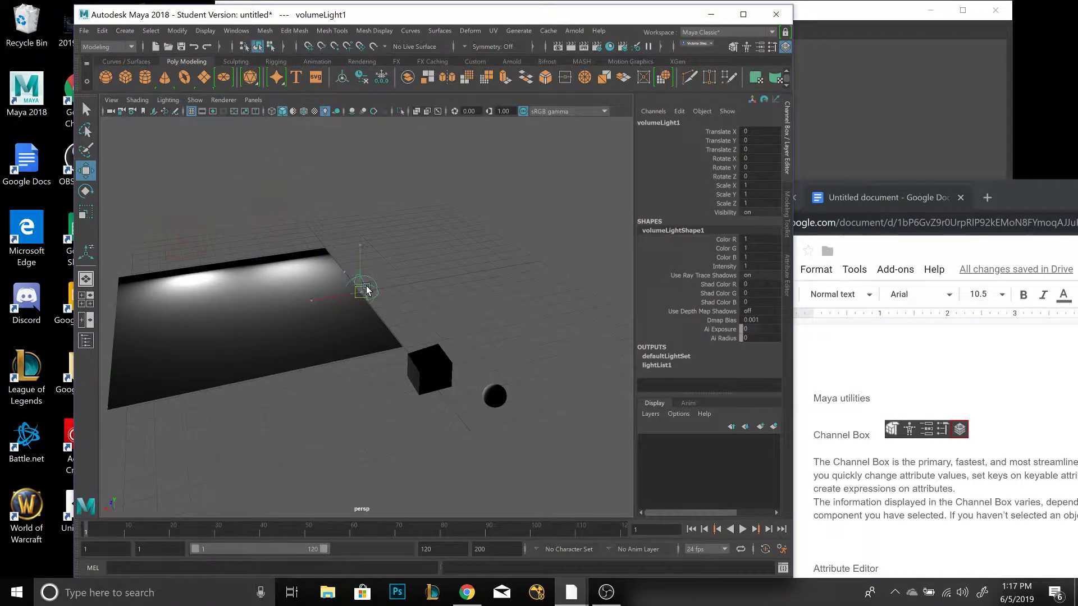
drag(366, 290, 281, 64)
drag(270, 21, 350, 3)
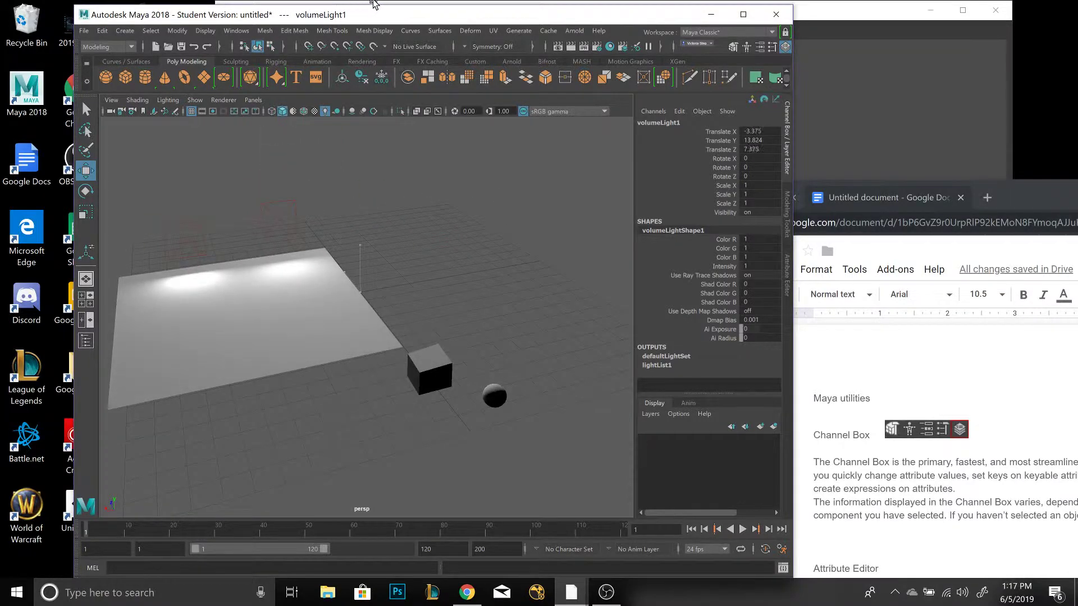
drag(372, 54, 587, 144)
drag(568, 217, 548, 219)
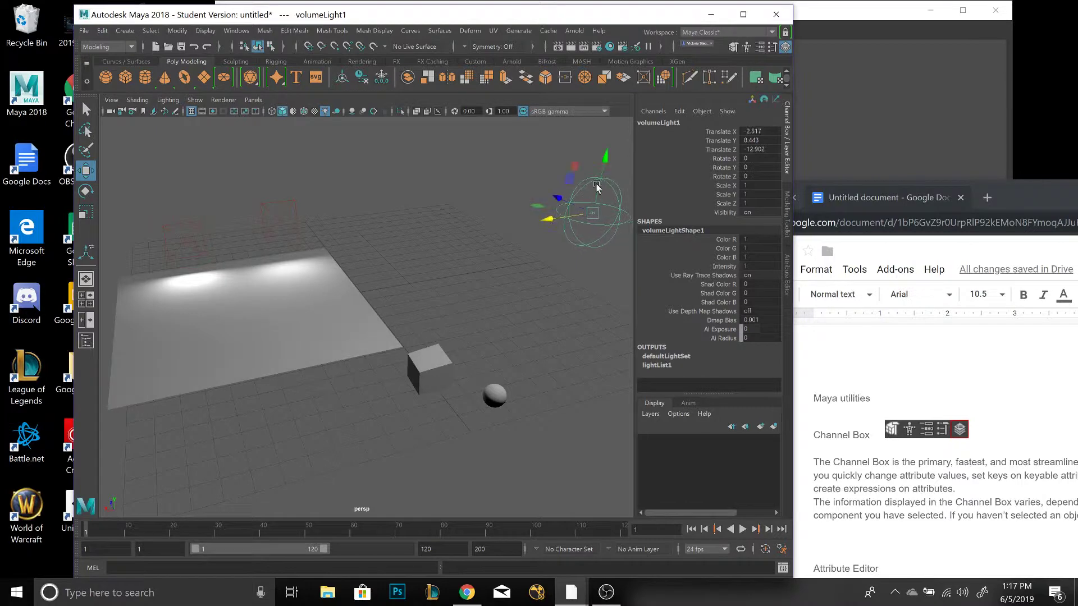
drag(606, 153, 616, 131)
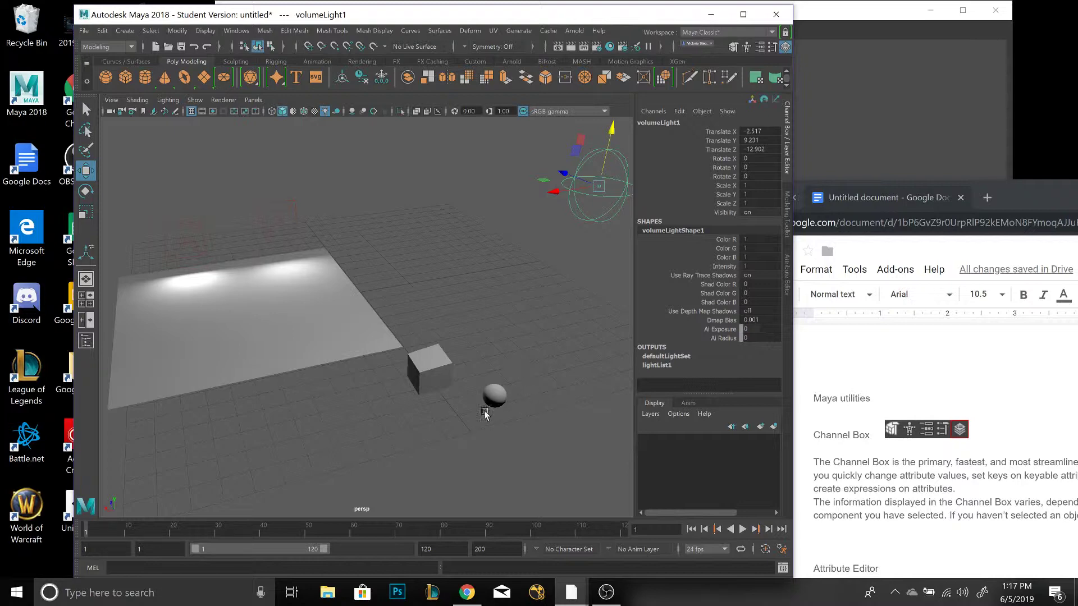
Step: Turn off scene lighting in the viewport and select the lights and meshes one by one in the Outliner
click(326, 111)
click(88, 337)
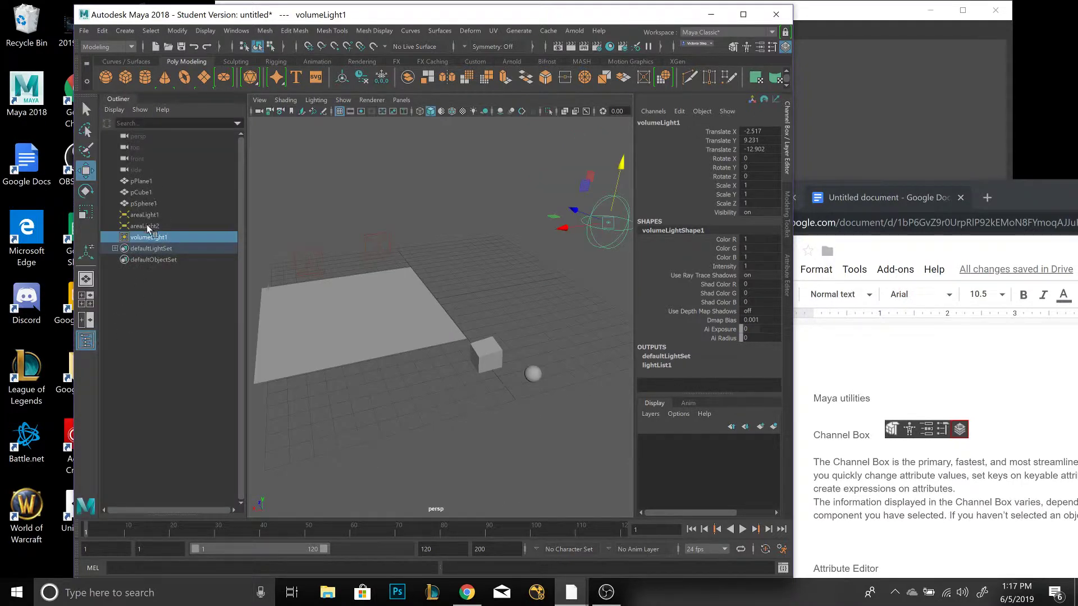
click(158, 227)
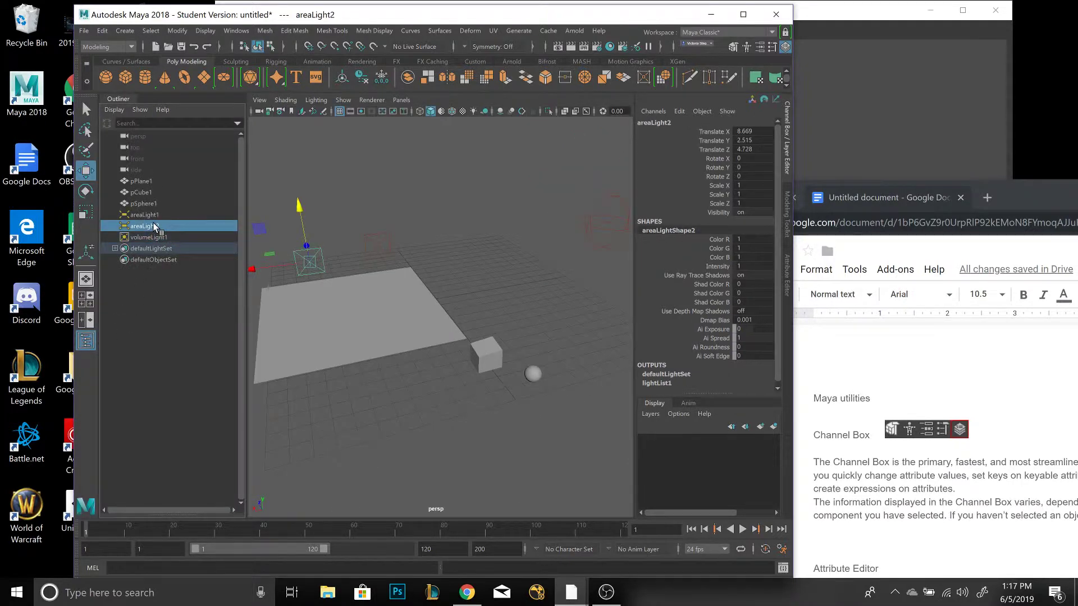
click(156, 216)
click(158, 203)
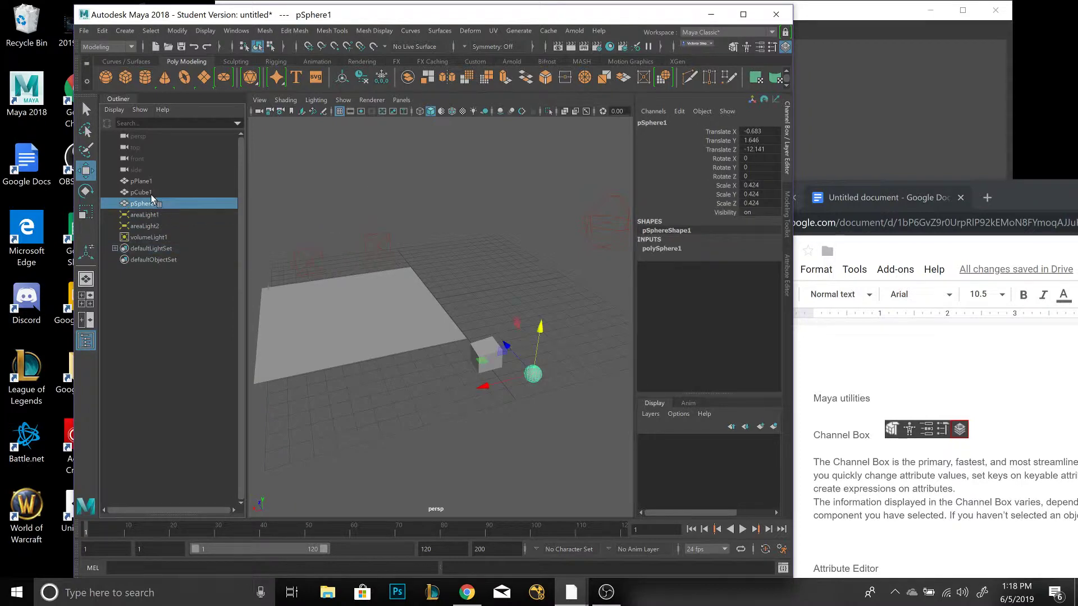
click(157, 191)
click(156, 181)
click(155, 237)
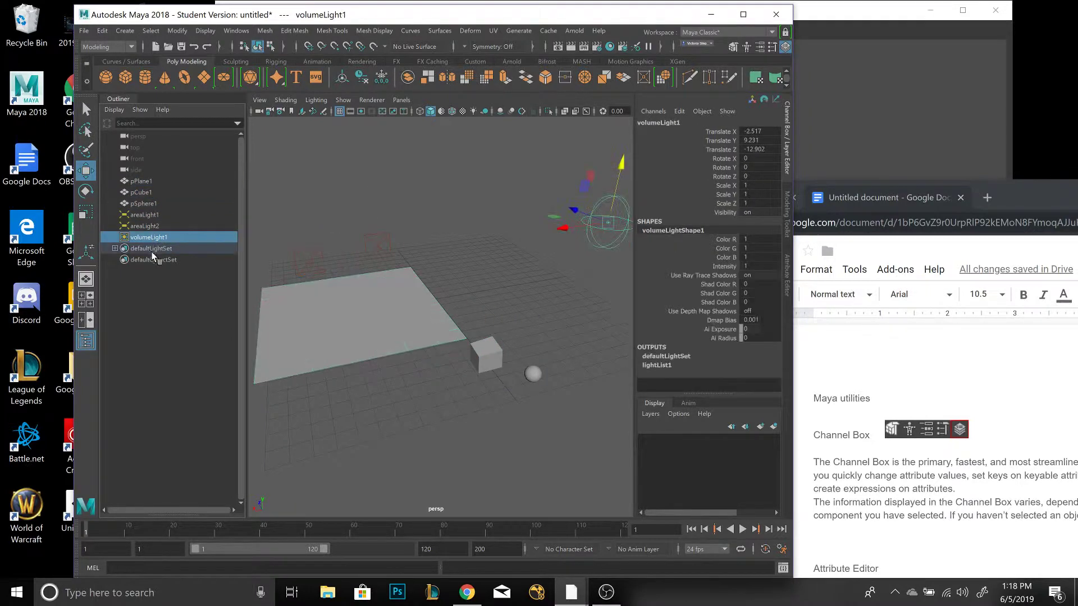
Step: Switch to the four-view layout and move the volume light in the top view to about Z -17.4
click(86, 279)
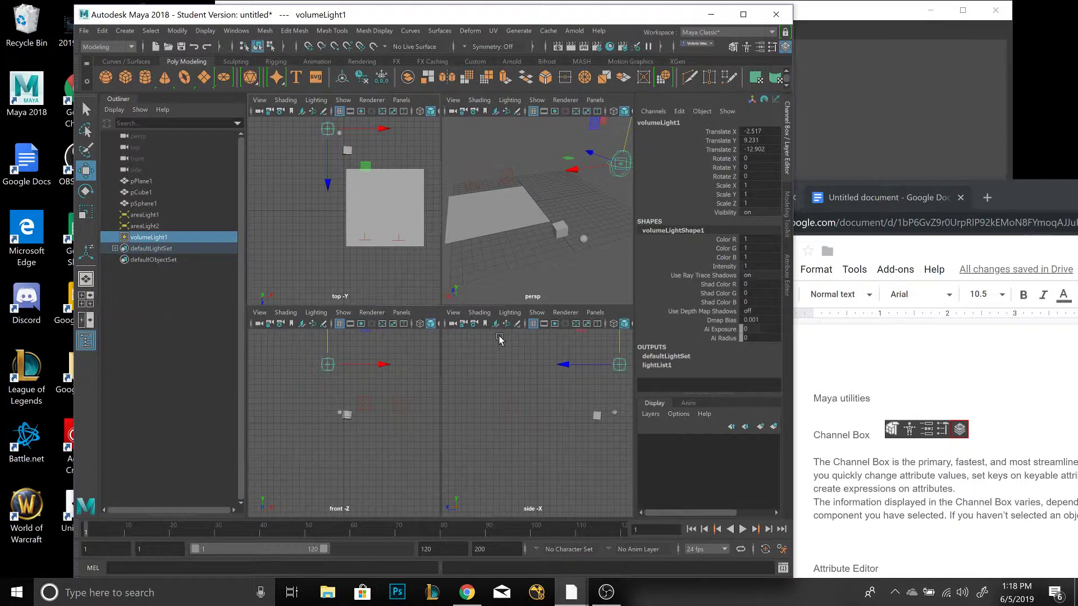
scroll(587, 255, up, 3)
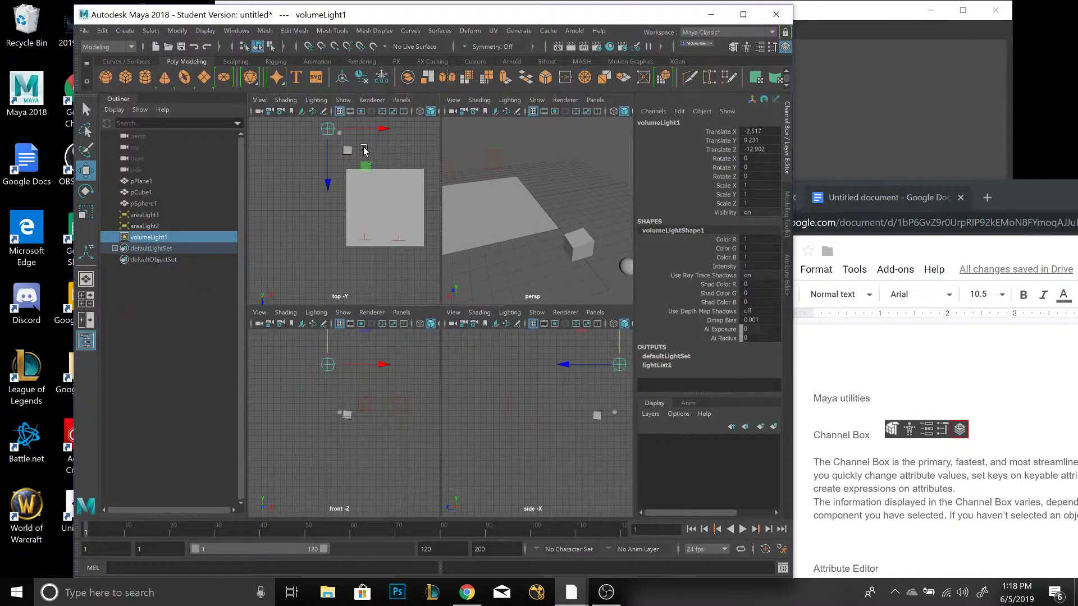
scroll(339, 136, up, 1)
scroll(337, 135, down, 1)
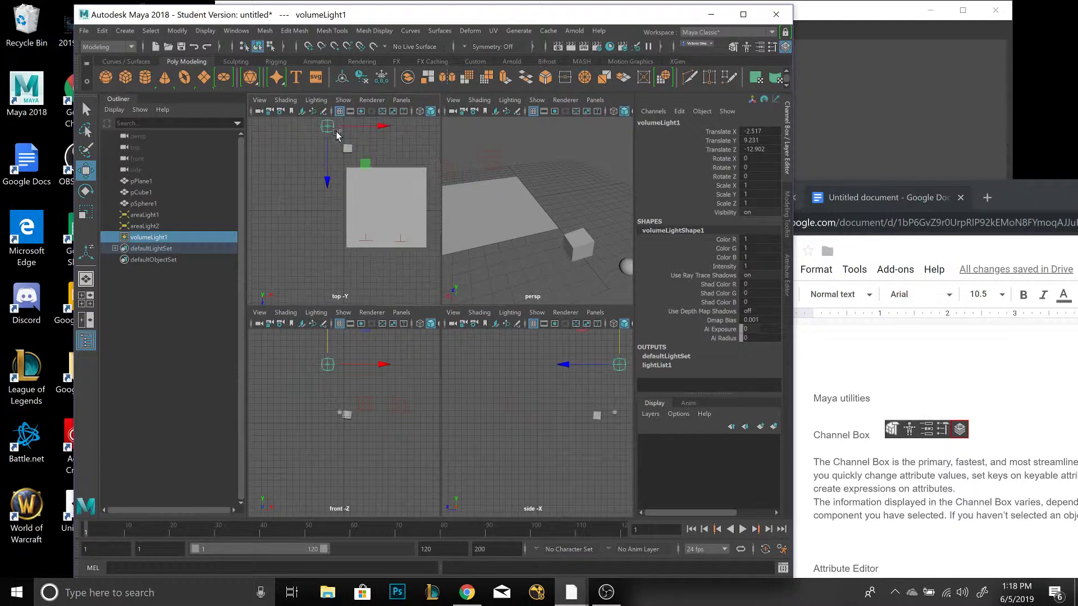
scroll(336, 134, down, 1)
drag(330, 197, 323, 172)
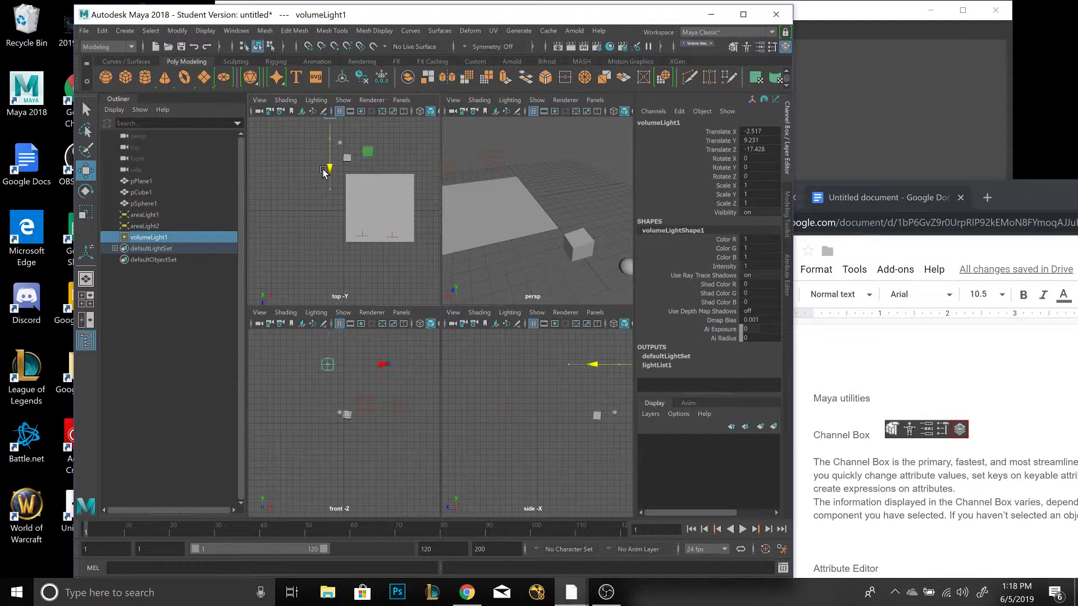
Step: Move the plane in the top view to about X 8.5, Z -0.8
click(371, 219)
click(308, 204)
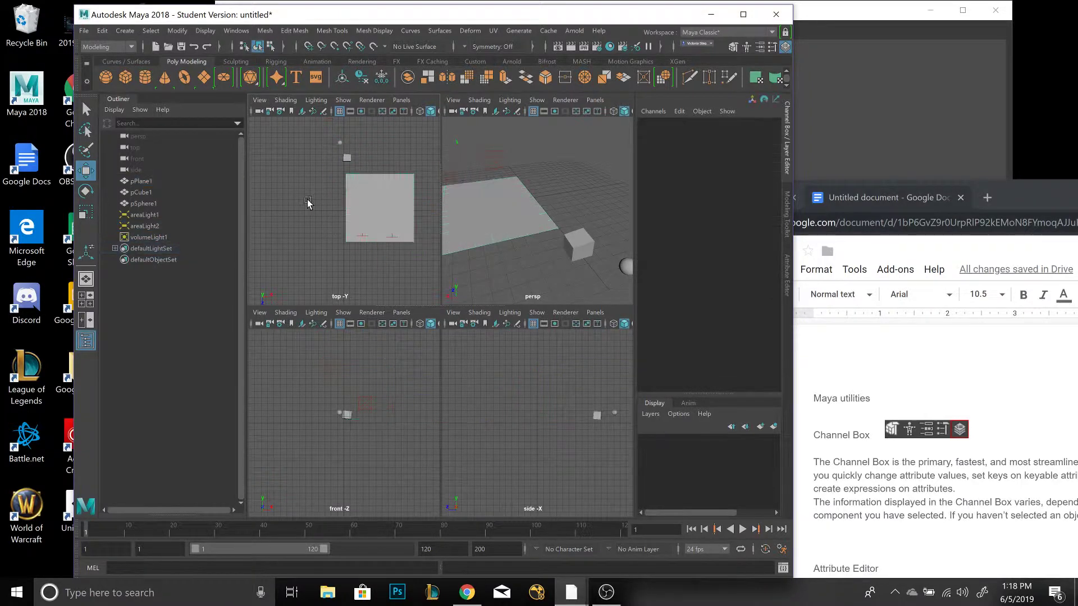
click(371, 198)
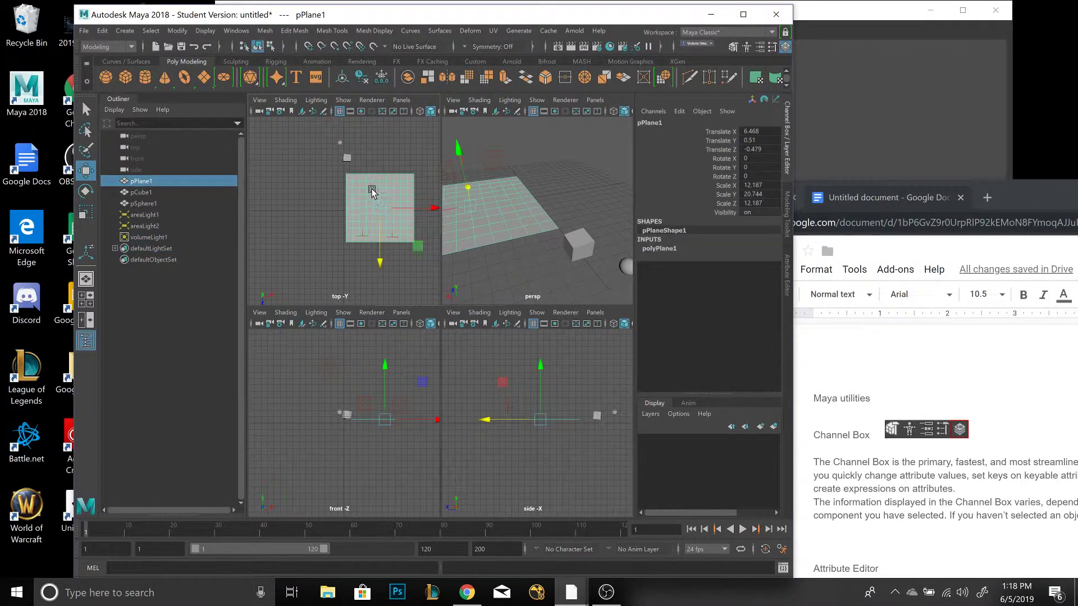
drag(386, 263, 386, 263)
drag(432, 209, 442, 210)
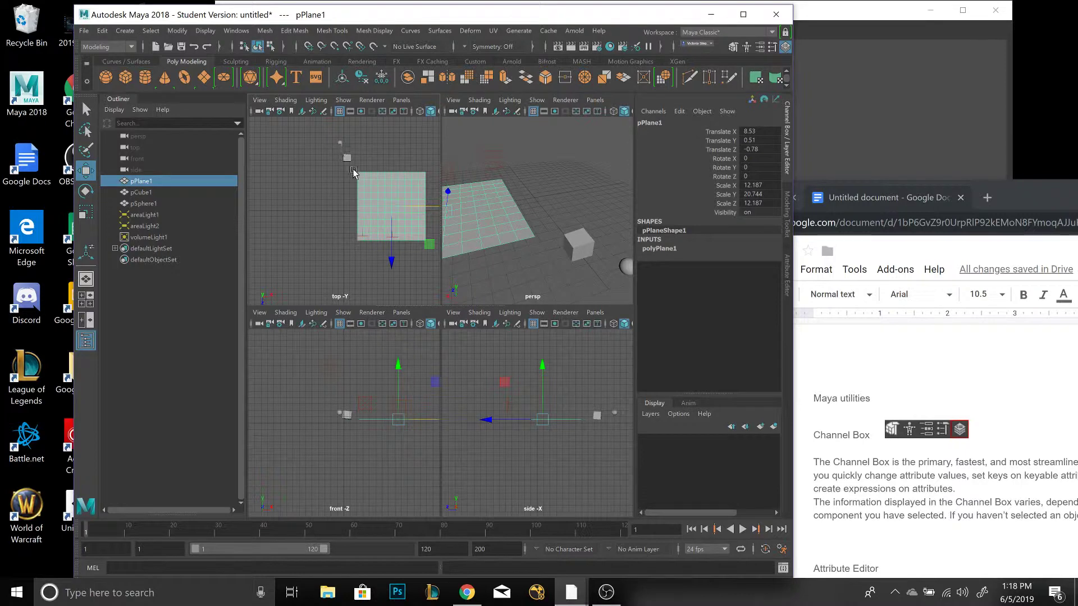
Step: Move the sphere in the top view to about X -1.7, Z -12.3, and clear the selection
click(348, 161)
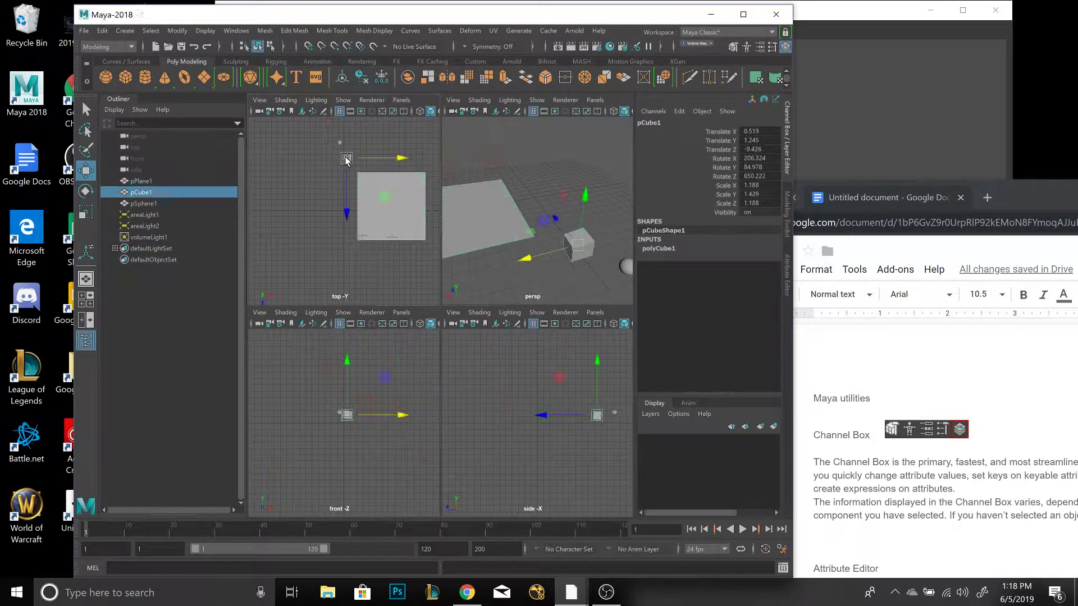
click(339, 144)
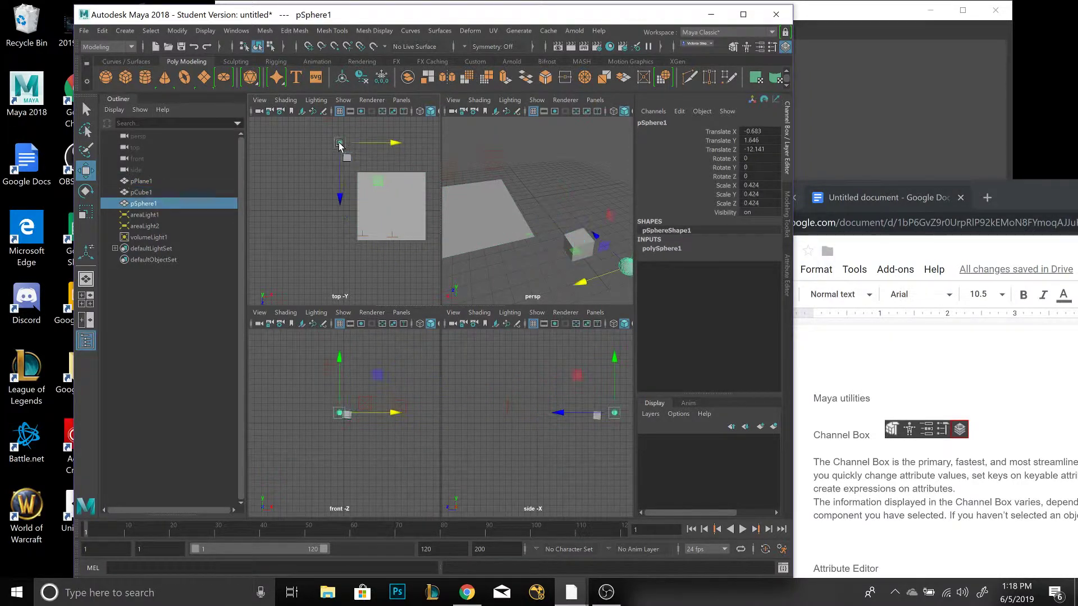
drag(339, 192, 337, 192)
drag(395, 143, 389, 142)
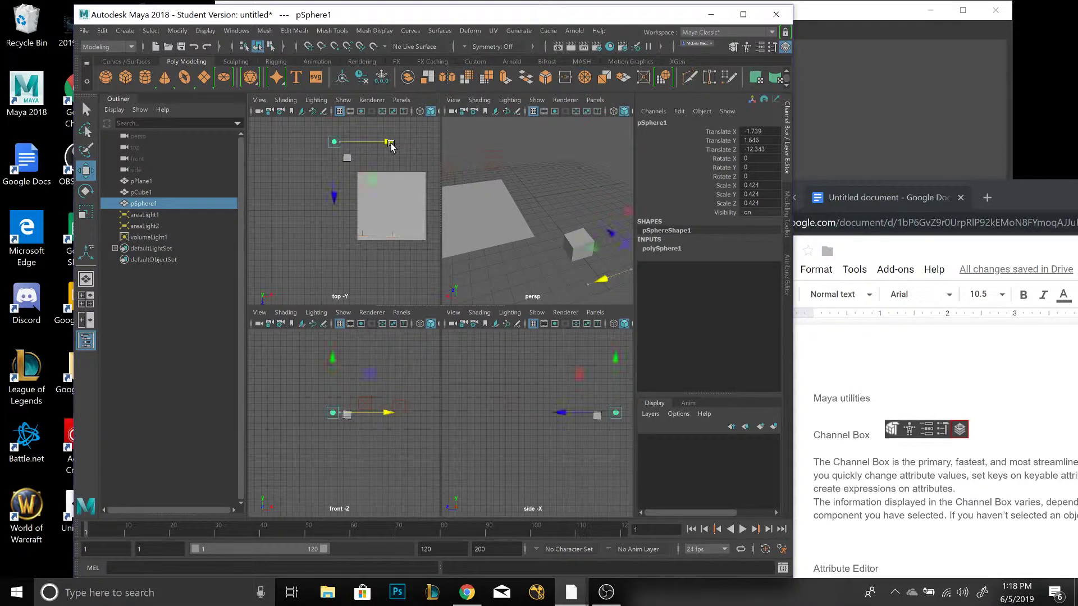
click(423, 154)
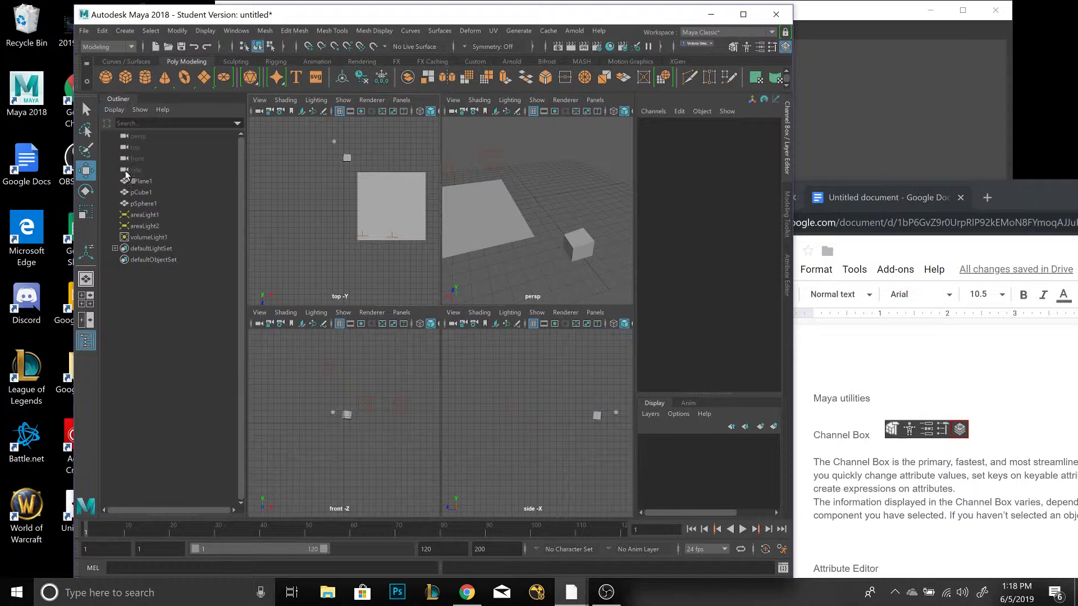
Step: Hide the Outliner and restore the single perspective view with the whole scene in frame
click(86, 340)
click(86, 279)
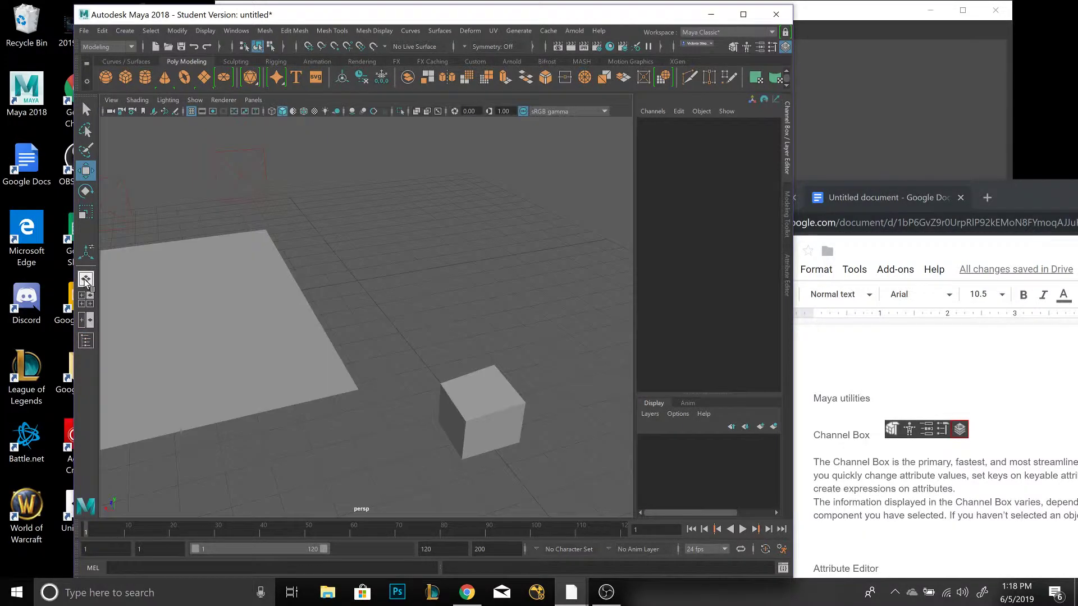
scroll(398, 375, down, 6)
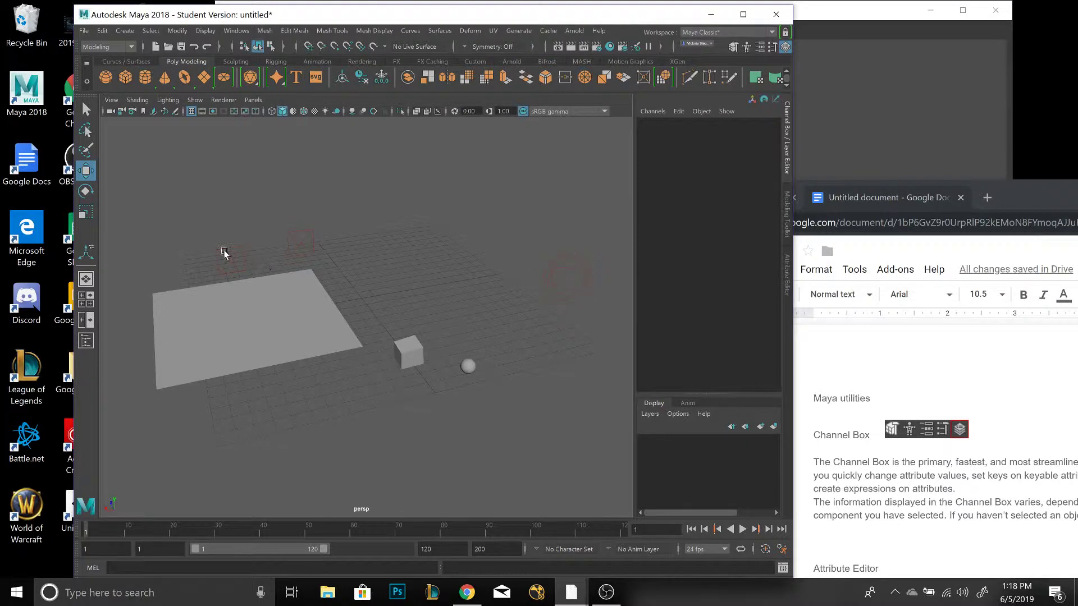
click(294, 247)
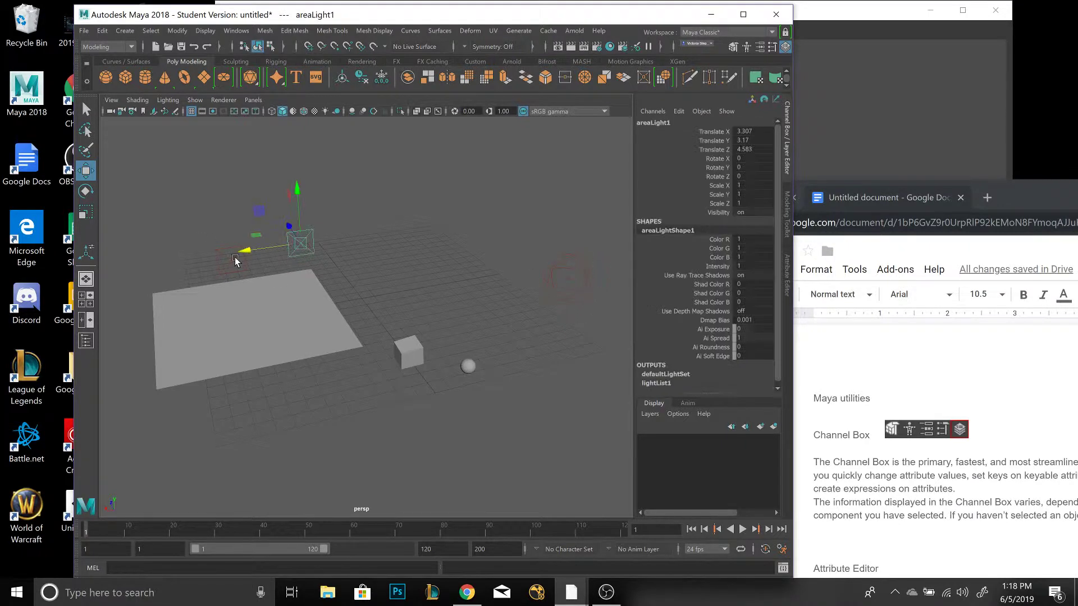
click(569, 264)
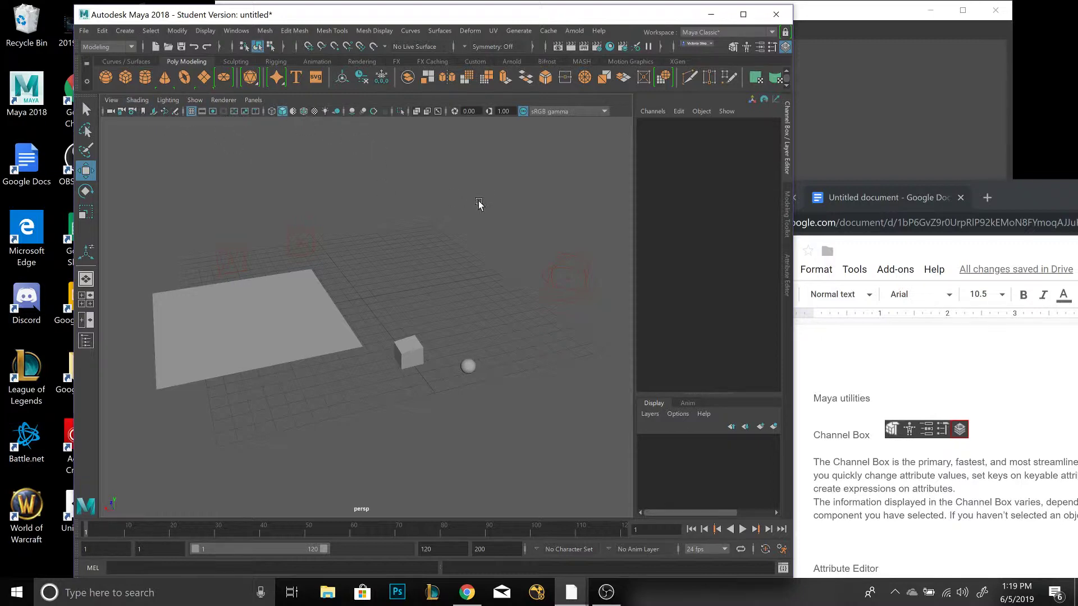
click(606, 594)
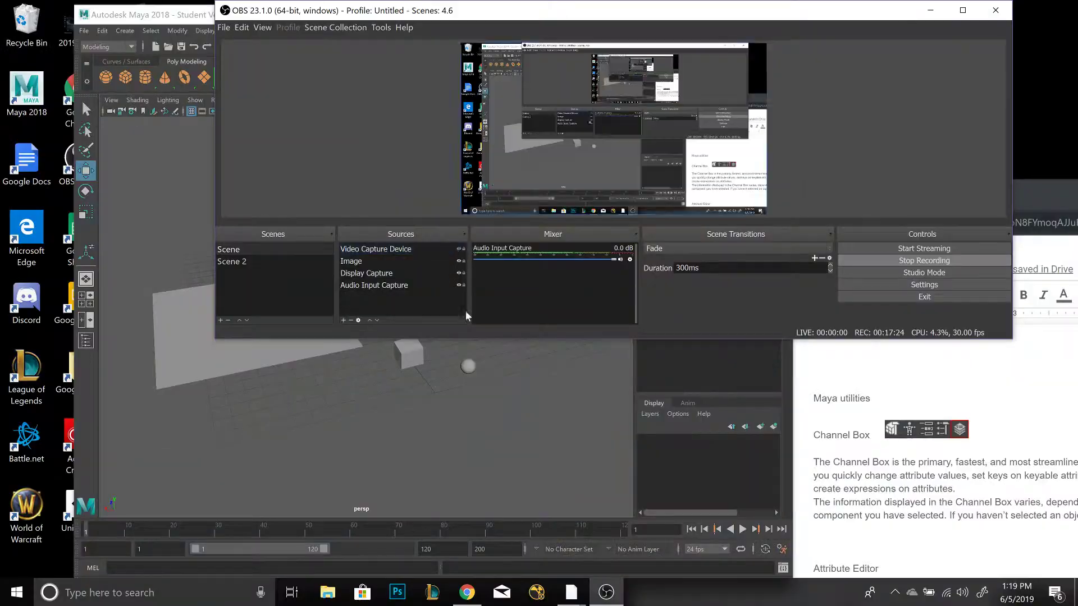
click(522, 405)
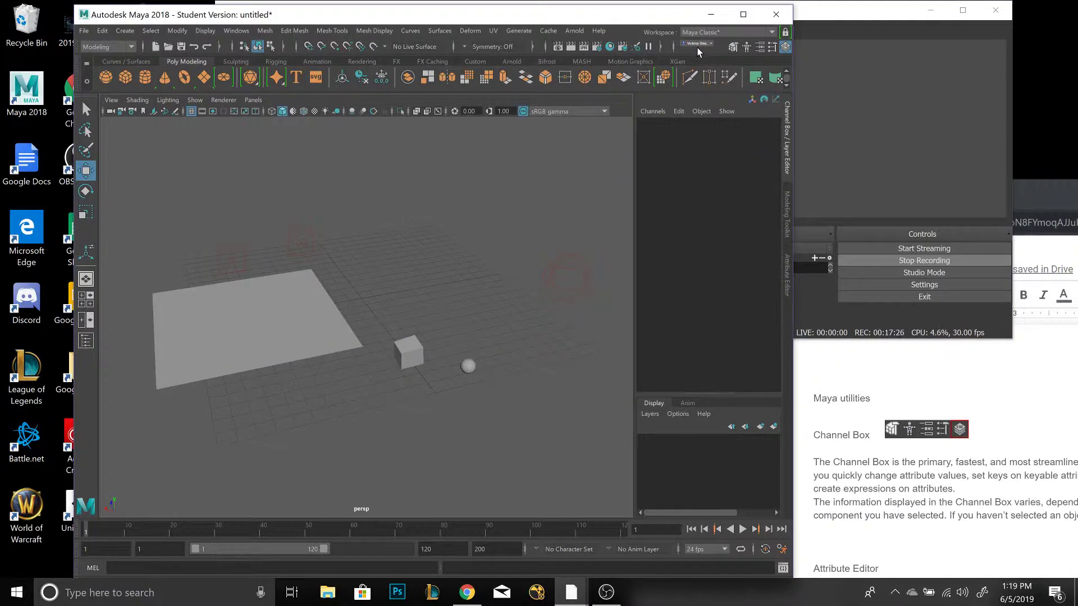
Step: Change the workspace from Maya Classic to Modeling - Standard
click(720, 32)
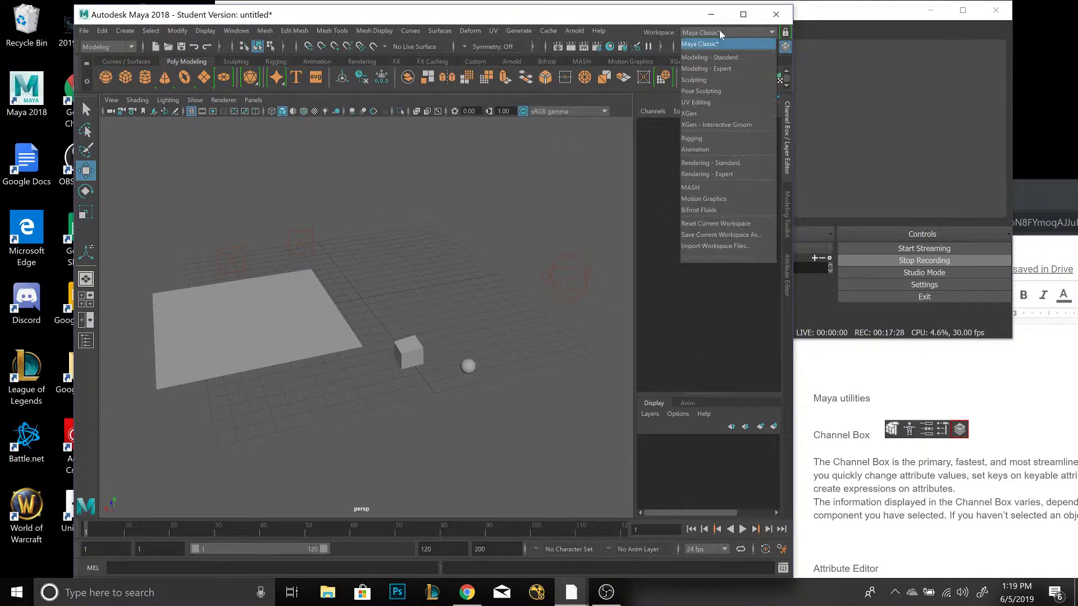
click(733, 43)
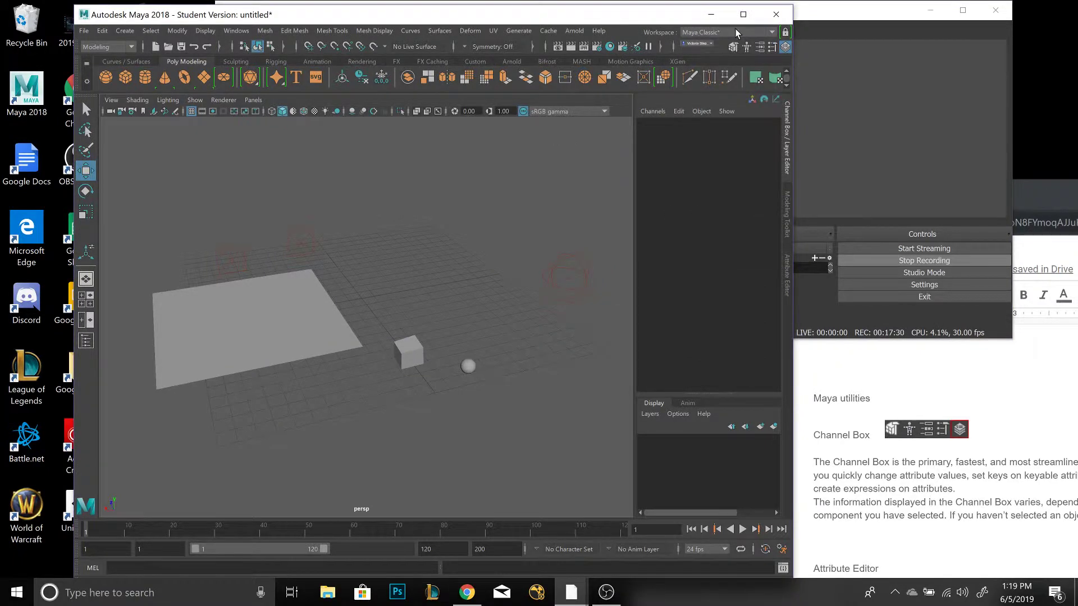
click(735, 32)
click(717, 63)
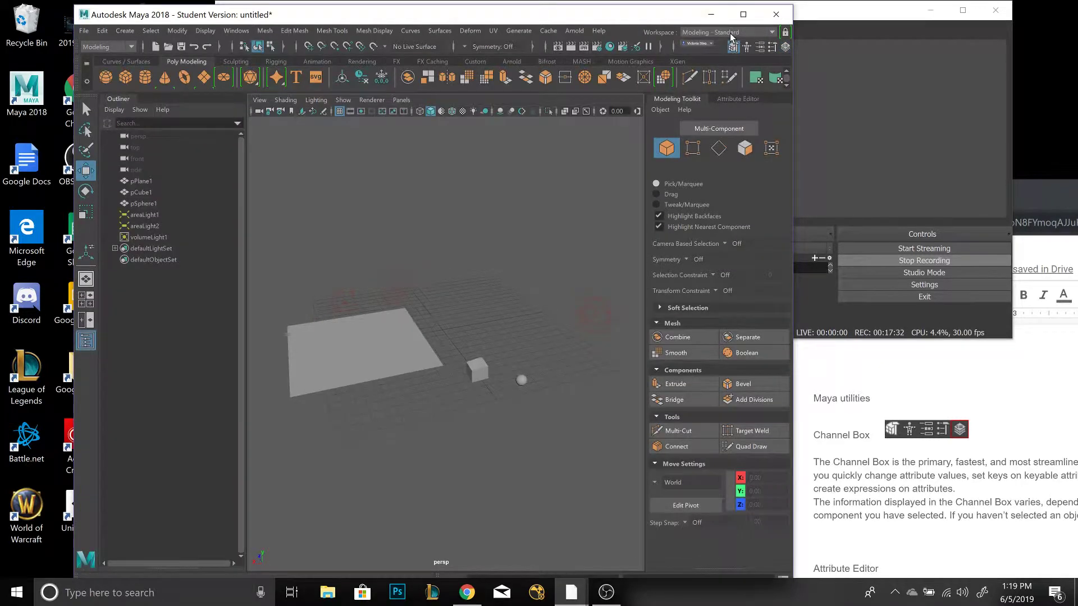
Step: Switch the workspace from Modeling - Standard back to Maya Classic
click(729, 32)
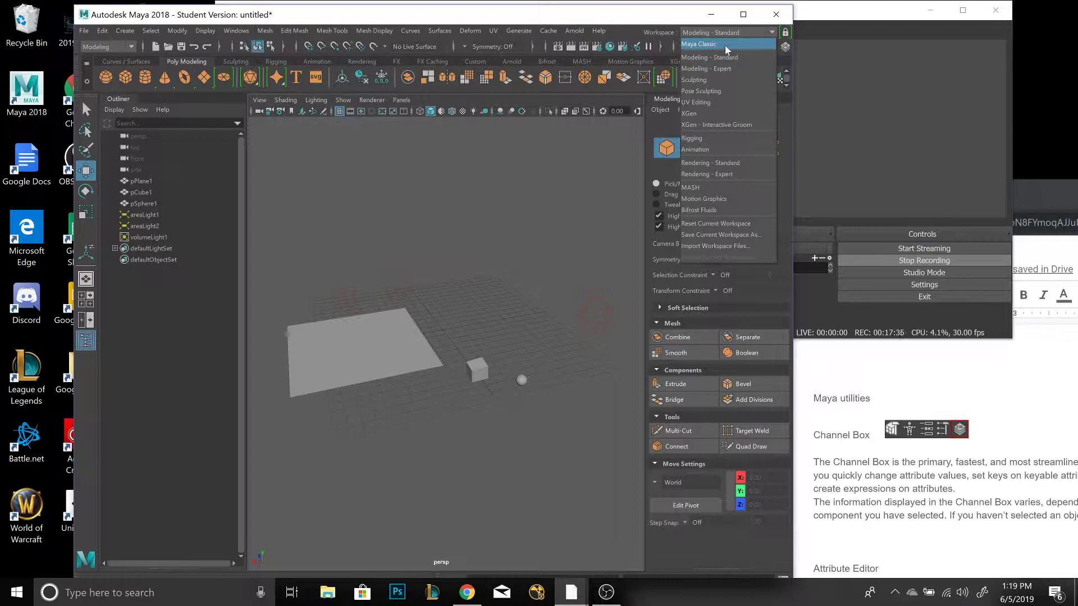
click(725, 44)
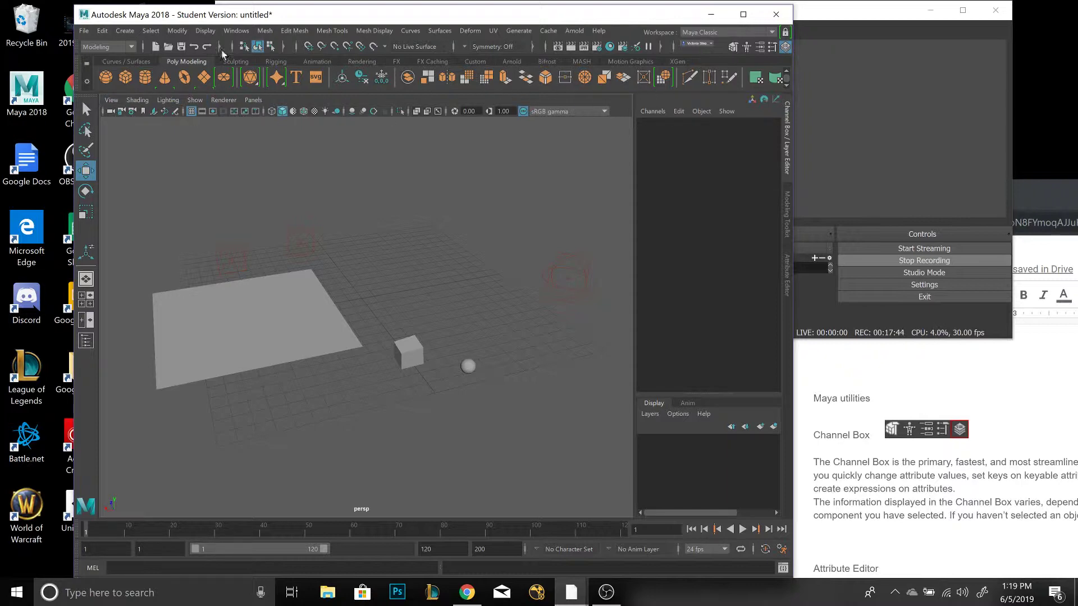
Step: Redock the shelf below the viewport, the Tool Box beside the Channel Box, and try moving the Status Line out of its place
drag(78, 70, 113, 513)
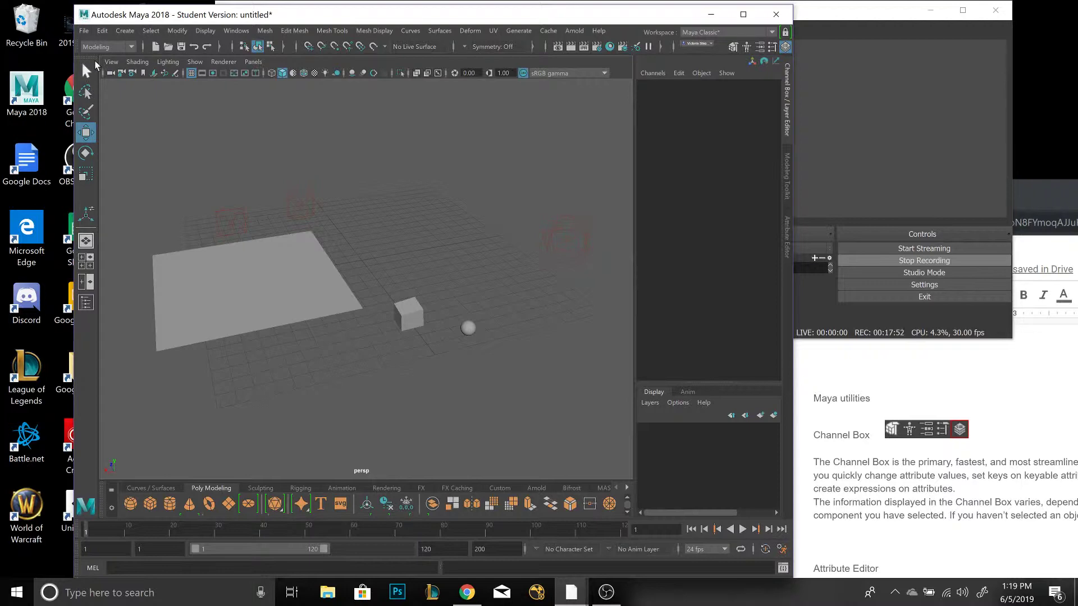
drag(87, 61, 695, 86)
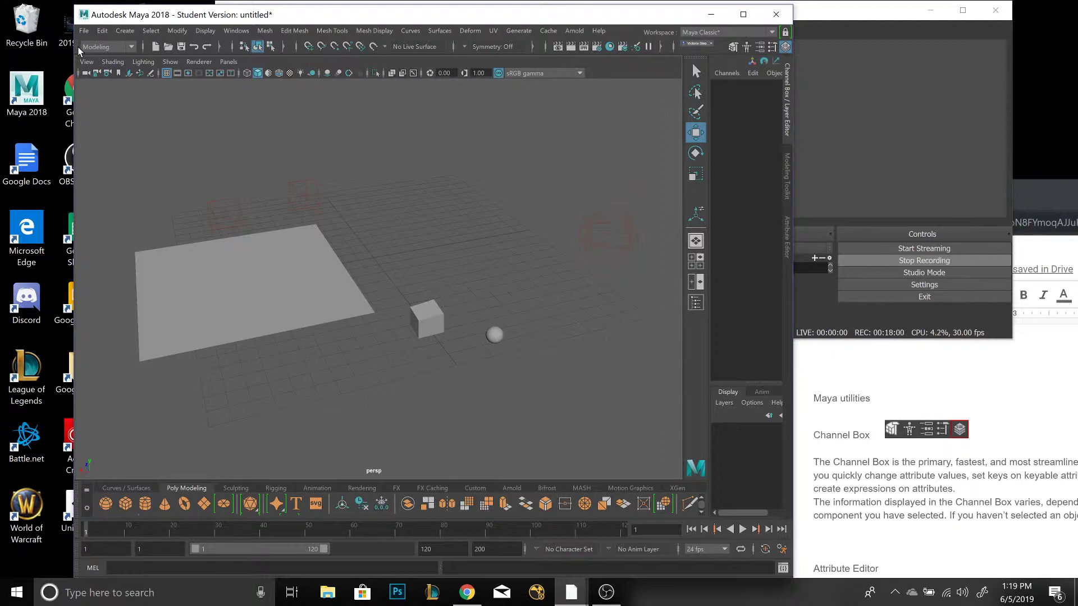
drag(77, 47, 206, 134)
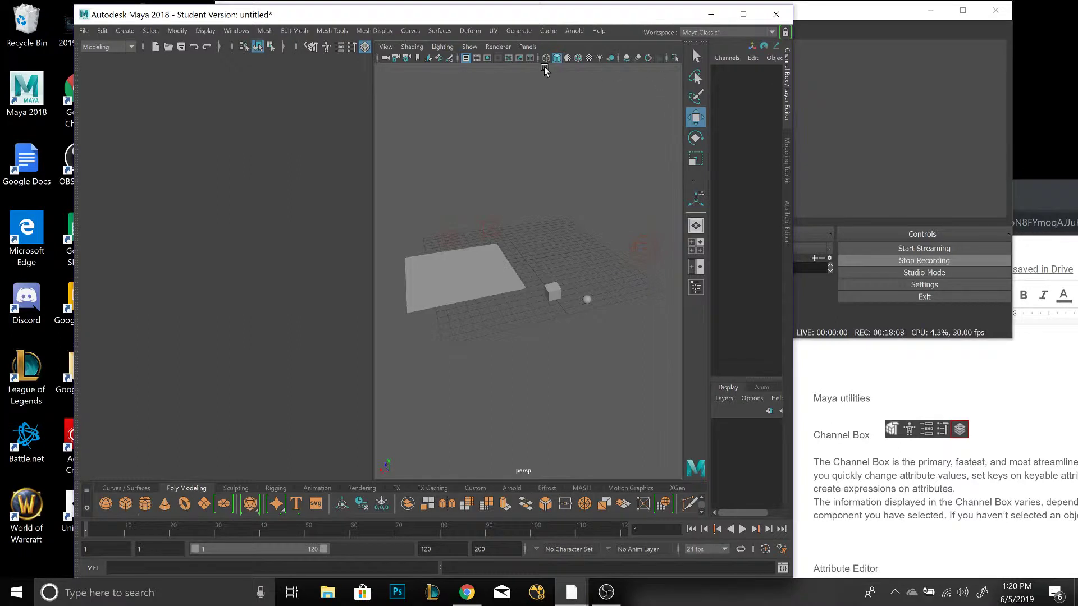
Step: Reset the current Maya Classic workspace to its default layout
click(745, 32)
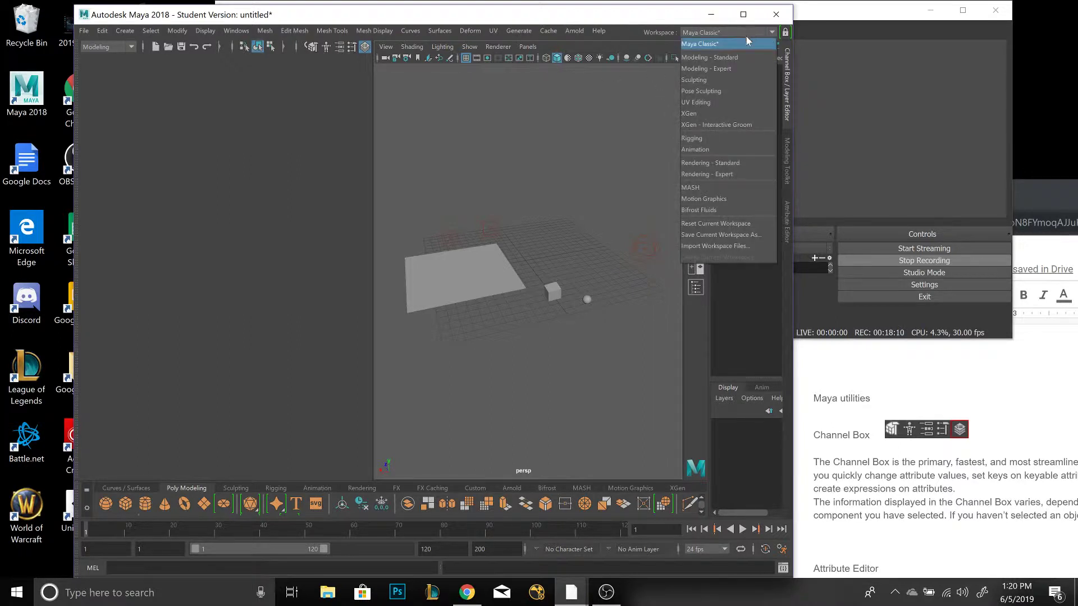
click(730, 223)
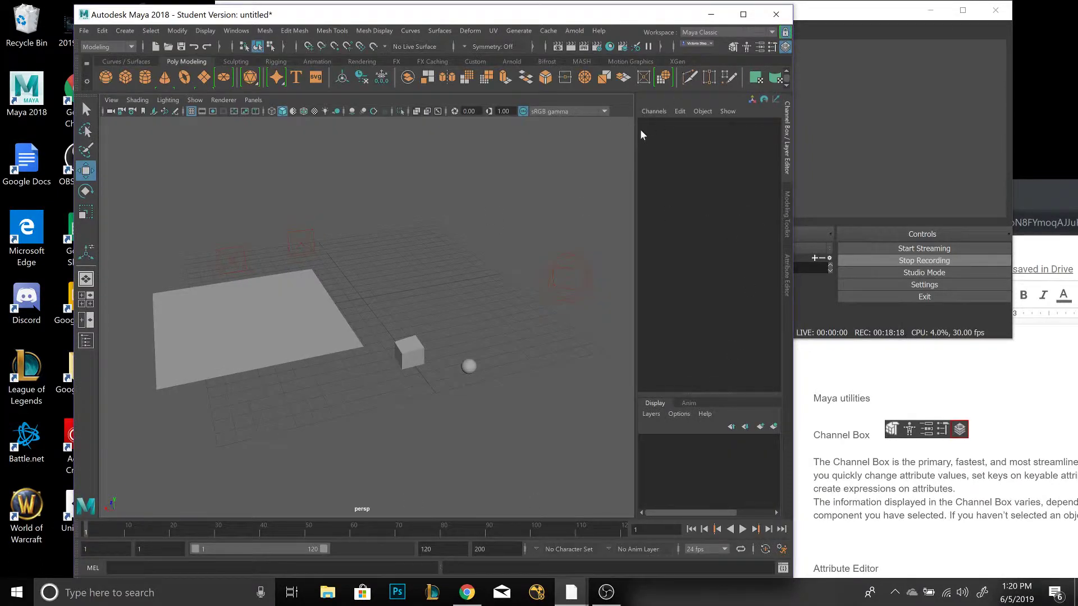
Step: Browse File Explorer from OneDrive Documents through LAFS, Digital Painting 1, Maya, maya utilities and 2018 to the prefs folder, and close the window
click(327, 593)
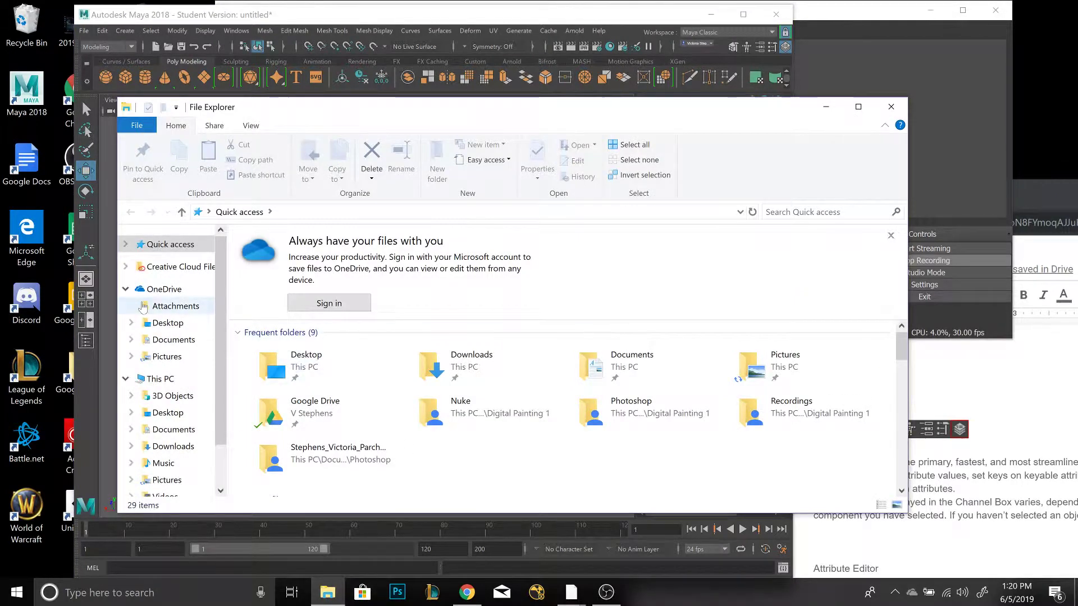
click(171, 339)
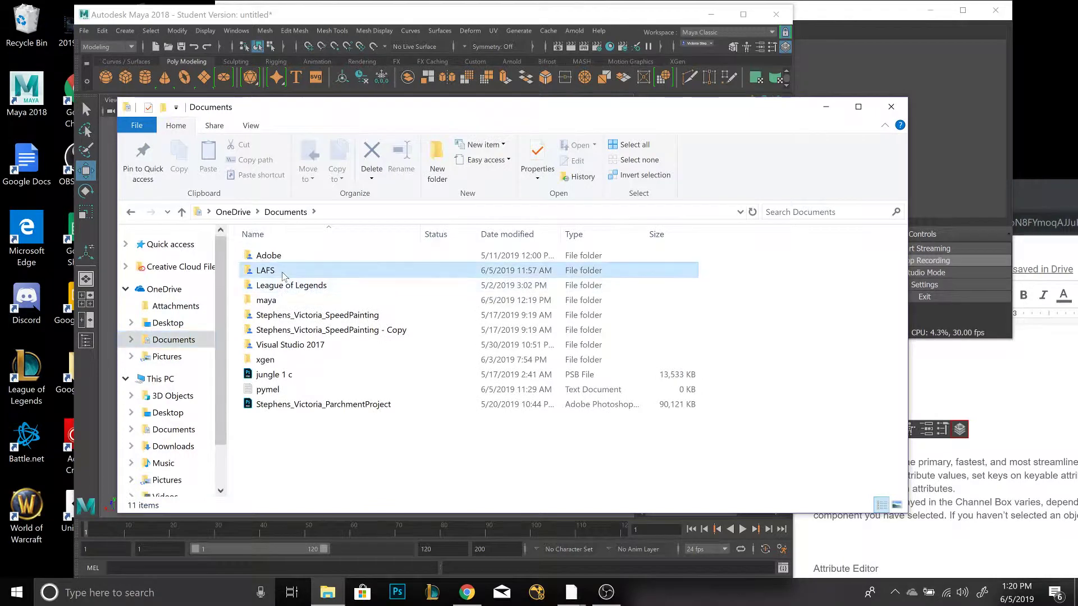
double_click(265, 270)
double_click(282, 260)
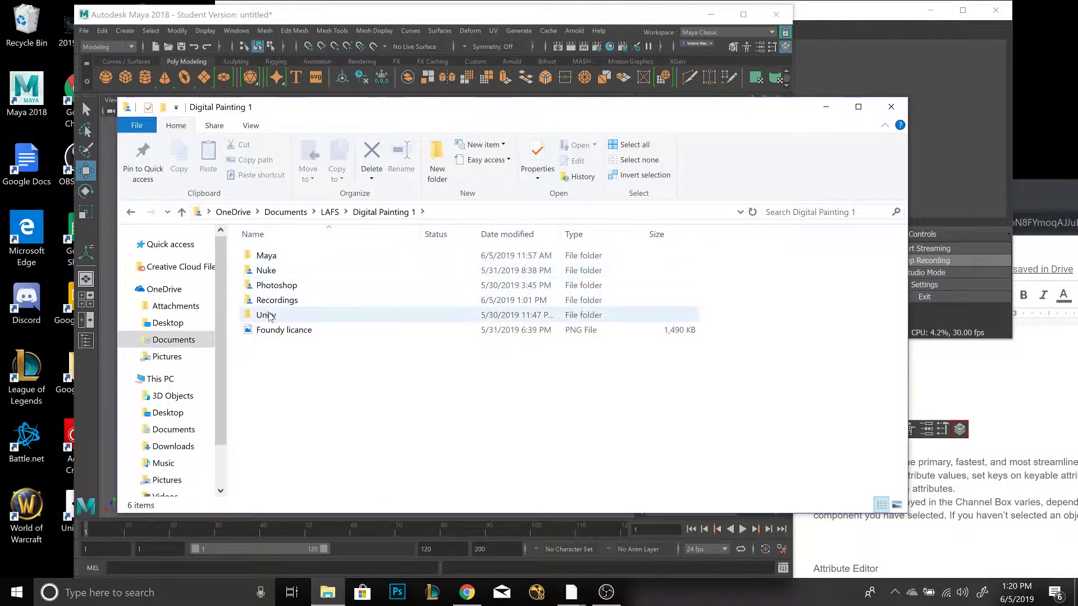
double_click(279, 256)
click(279, 255)
double_click(278, 256)
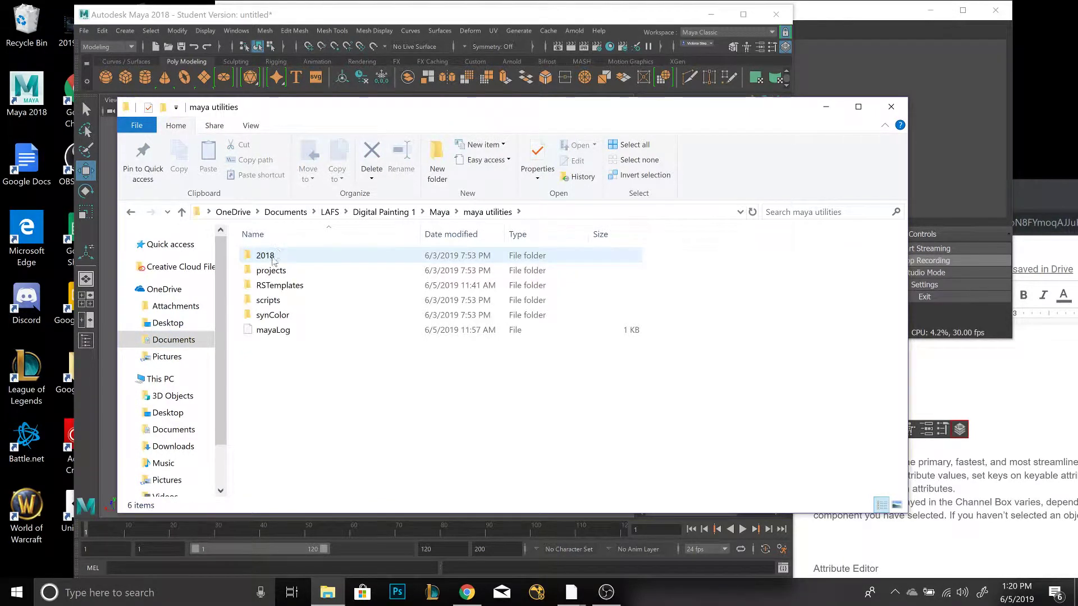
double_click(279, 257)
double_click(267, 256)
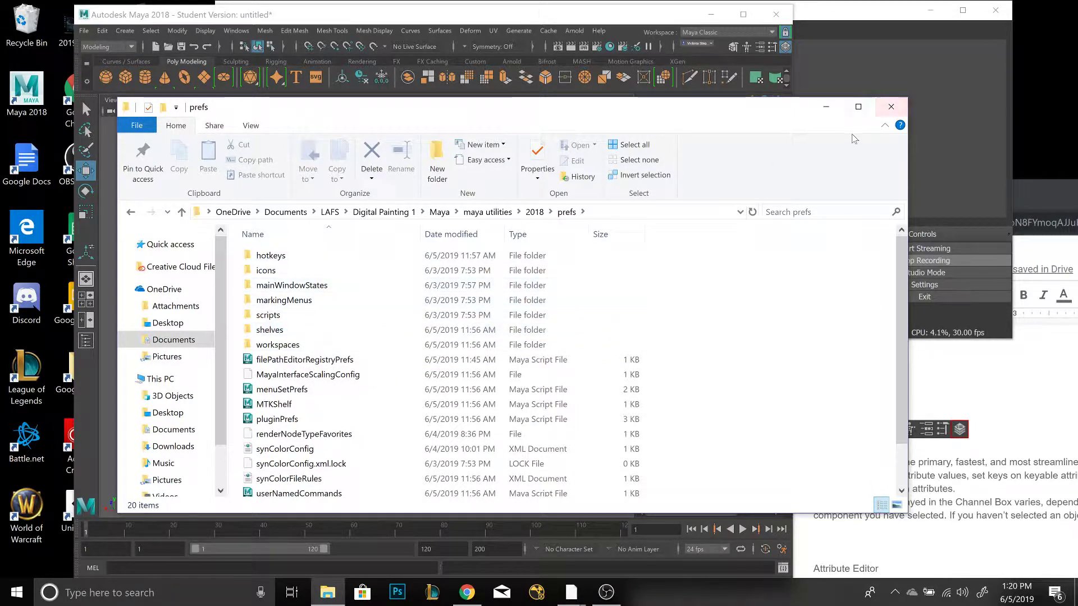
click(891, 106)
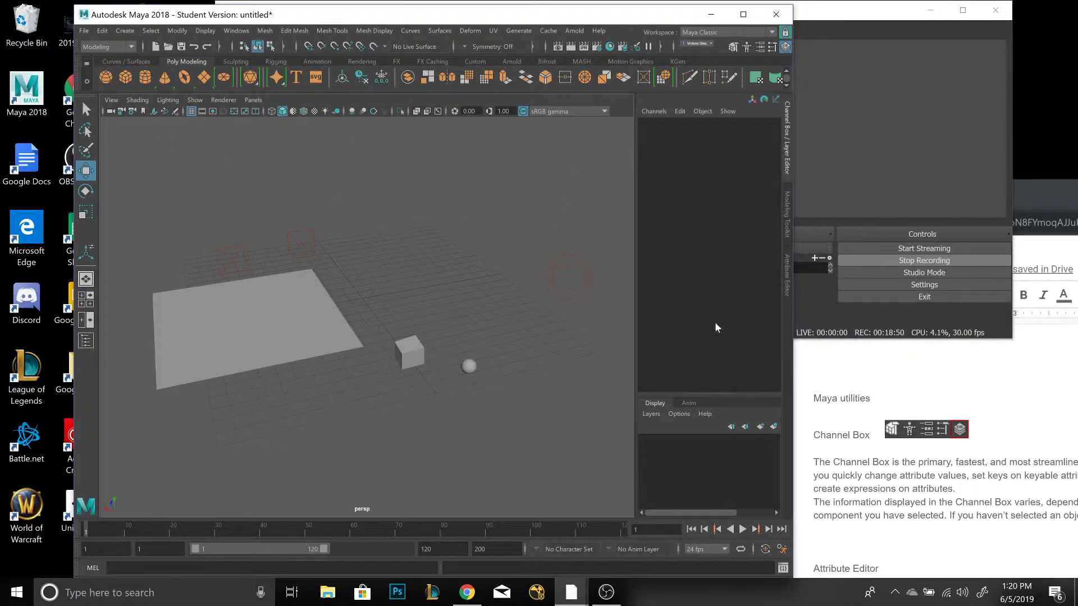
Step: Maximize the Maya window and restore it to its smaller size
double_click(631, 16)
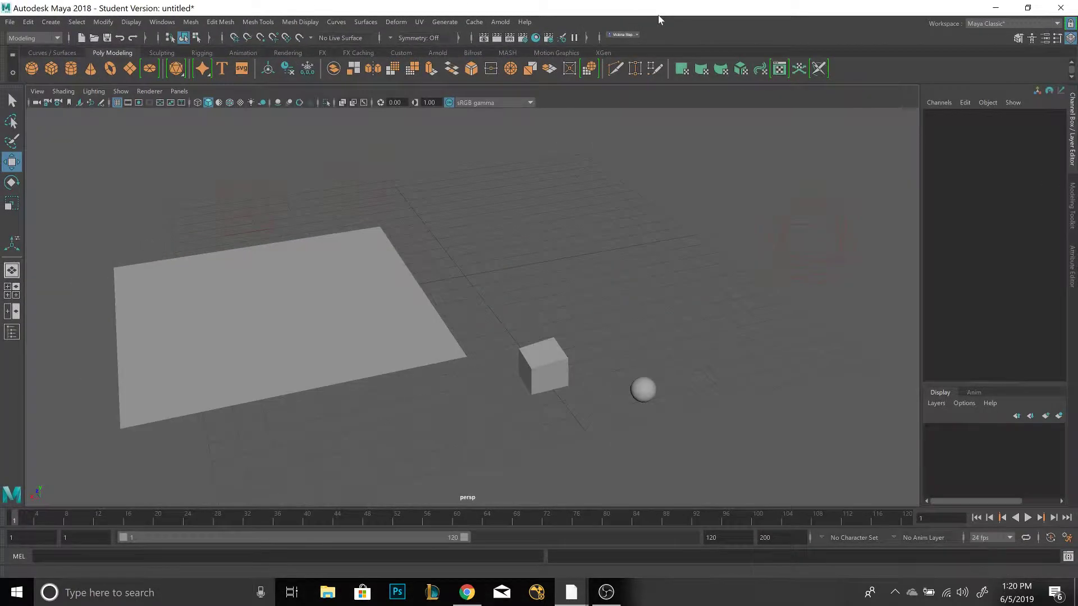
click(1027, 9)
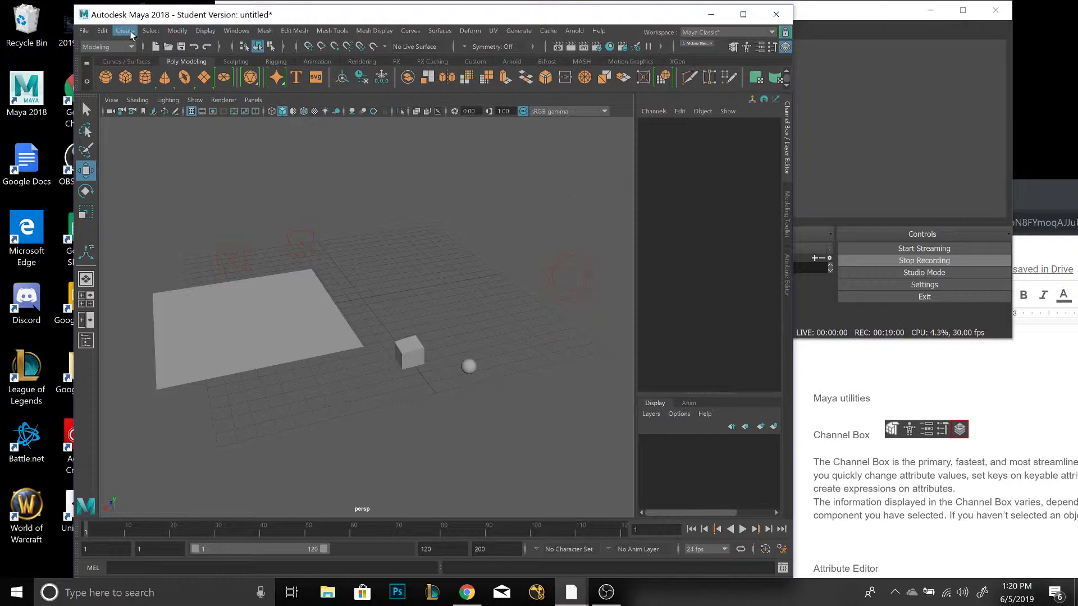
Step: Open Maya's Preferences and look through the Interface, UI Elements, Help and Kinematics categories
click(236, 31)
mouse_move(281, 138)
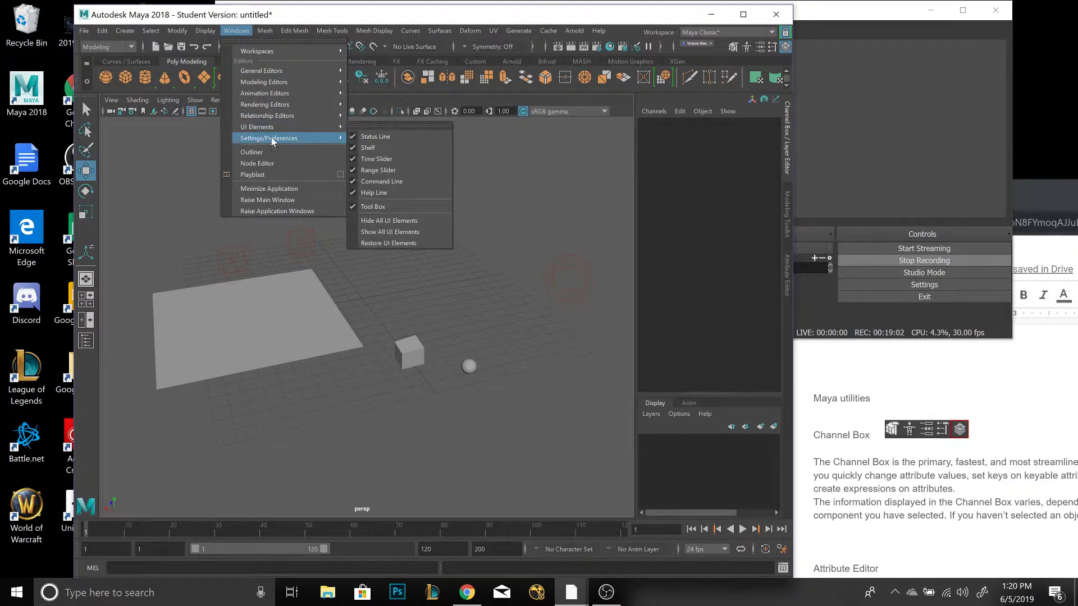
click(394, 149)
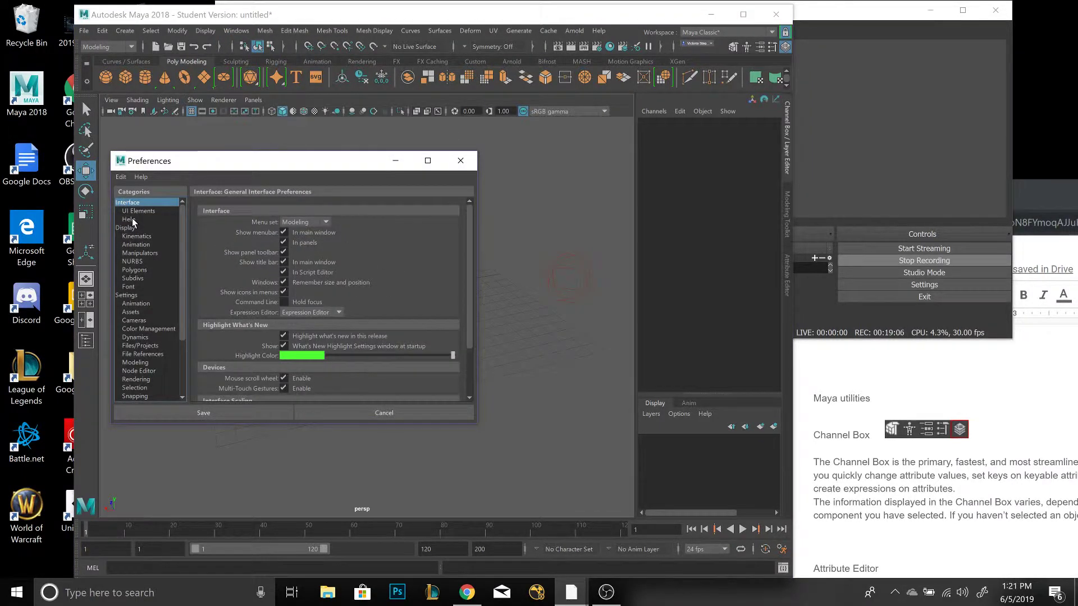
click(138, 236)
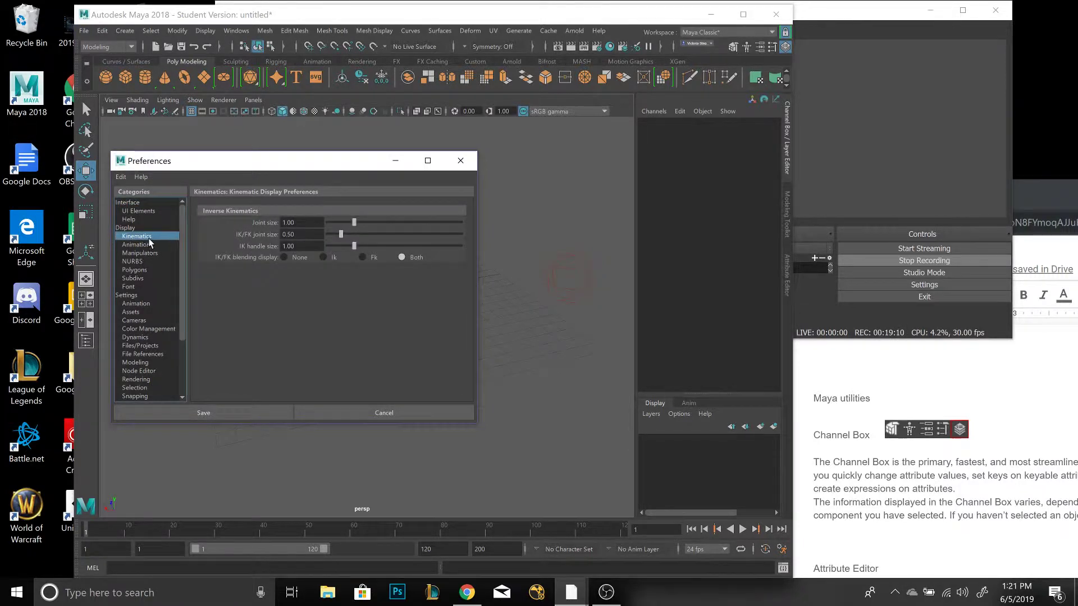
click(151, 253)
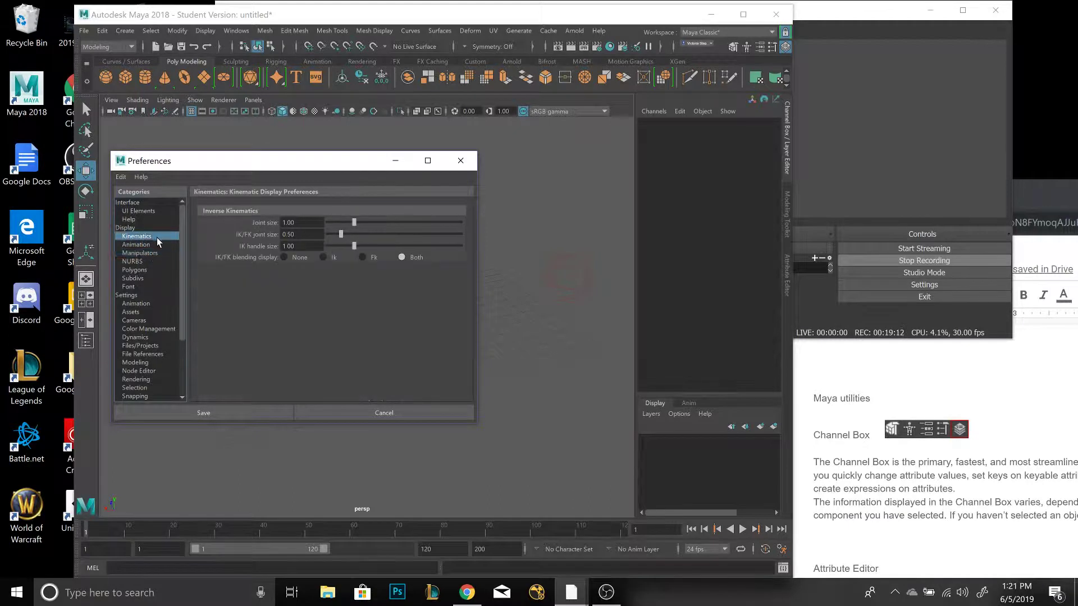
click(134, 202)
click(140, 211)
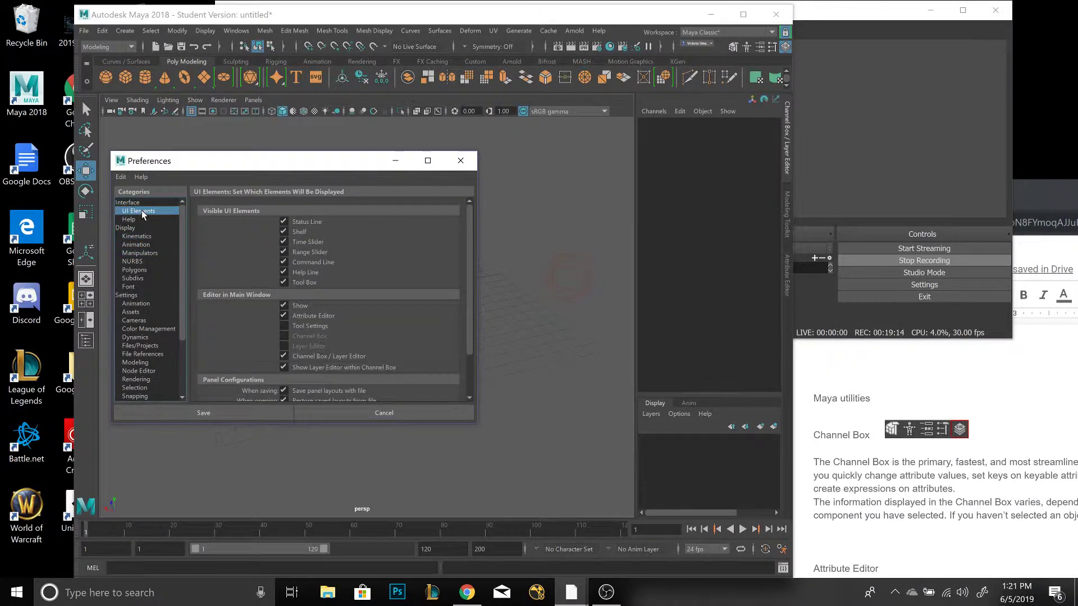
click(133, 219)
click(144, 210)
click(137, 202)
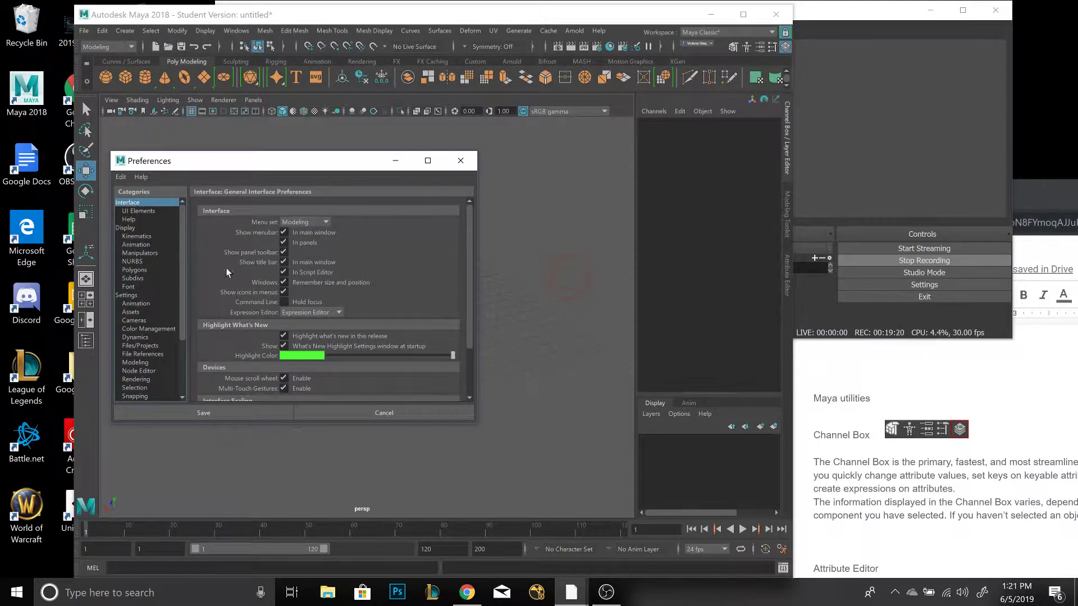
Step: View the Preferences commands for reverting to saved and restoring default settings without applying either, and close the Preferences
click(118, 178)
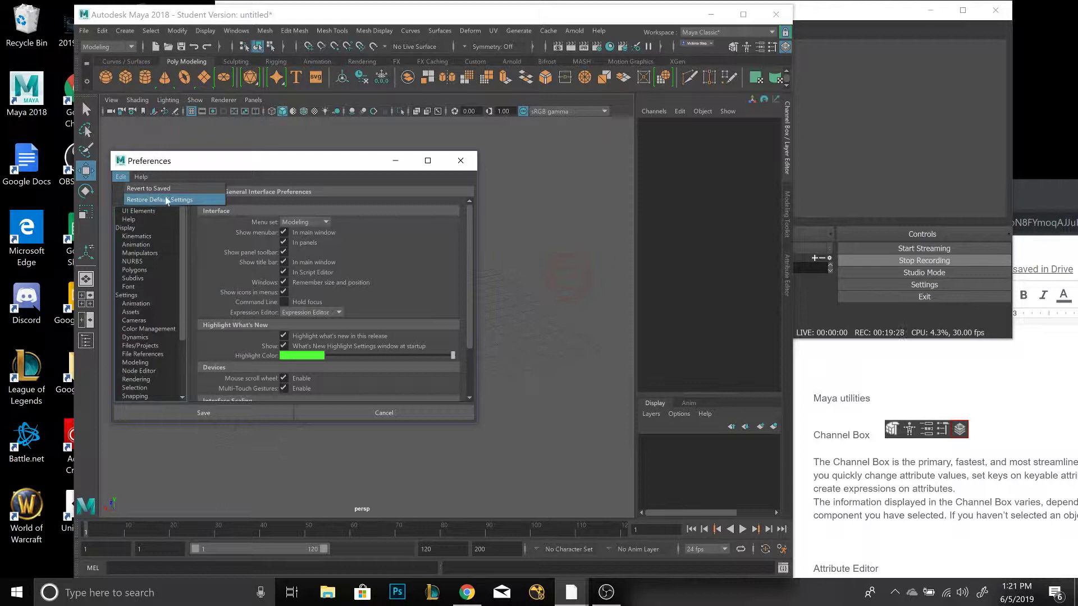
click(346, 200)
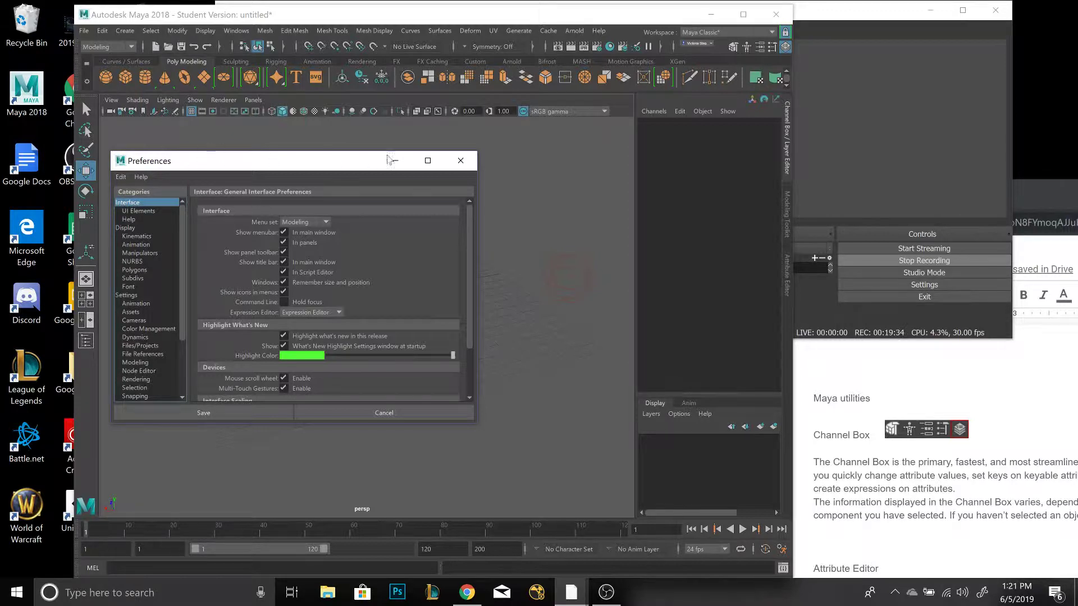
click(461, 161)
click(150, 31)
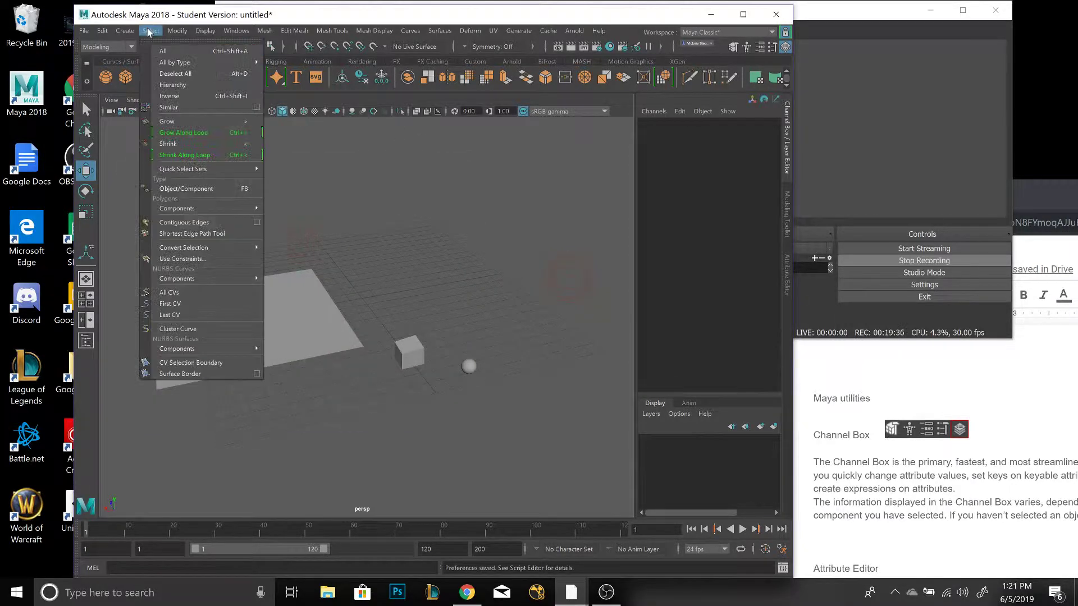
mouse_move(242, 32)
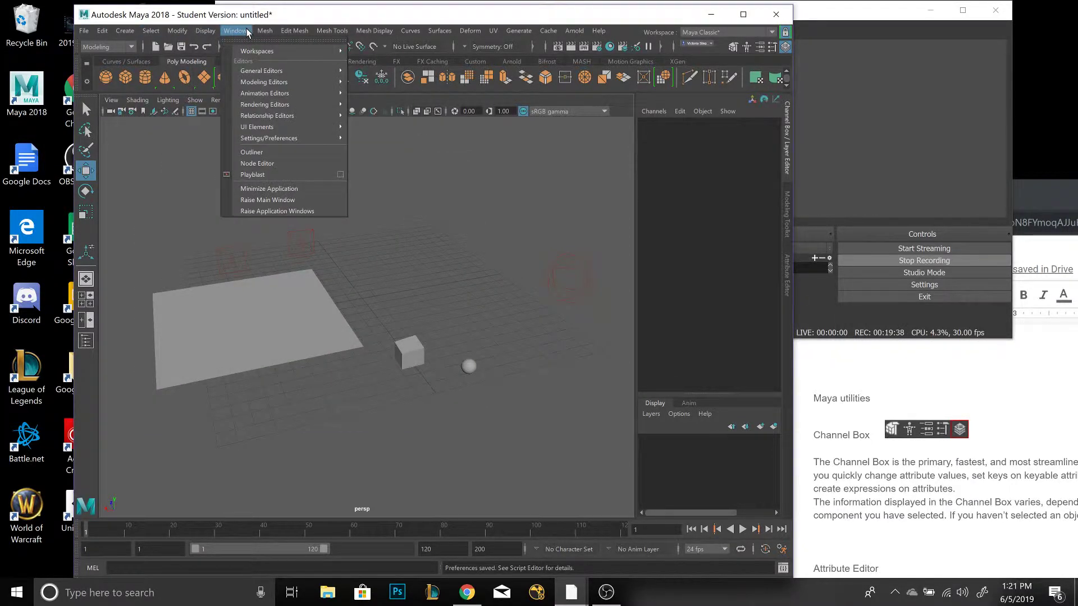
mouse_move(169, 35)
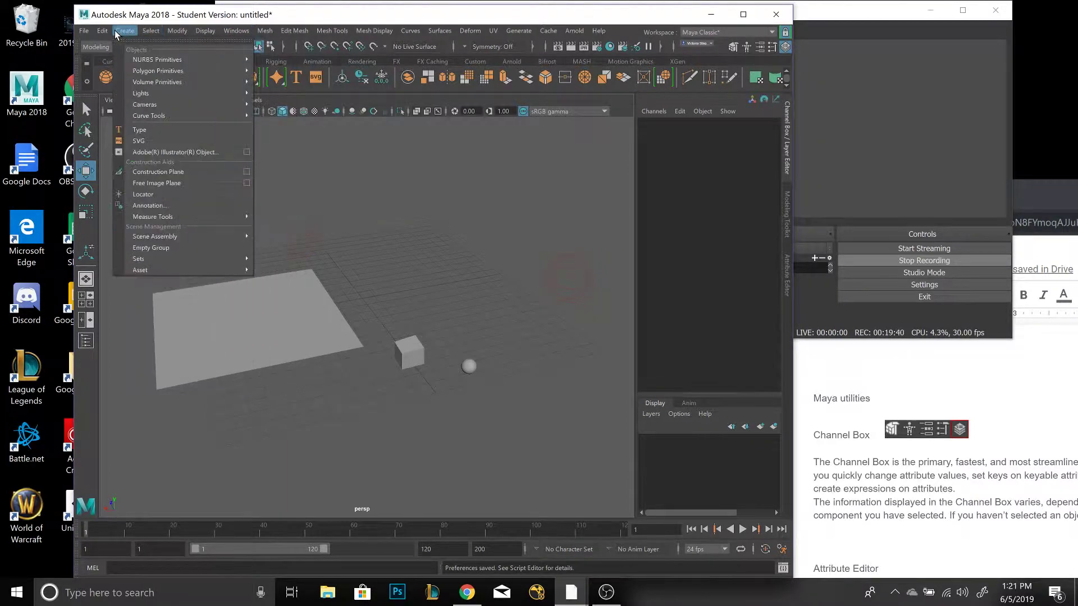
Step: Open the Hotkey Editor and display which keys are assigned in combination with Shift and with Shift+Alt
click(236, 31)
mouse_move(287, 137)
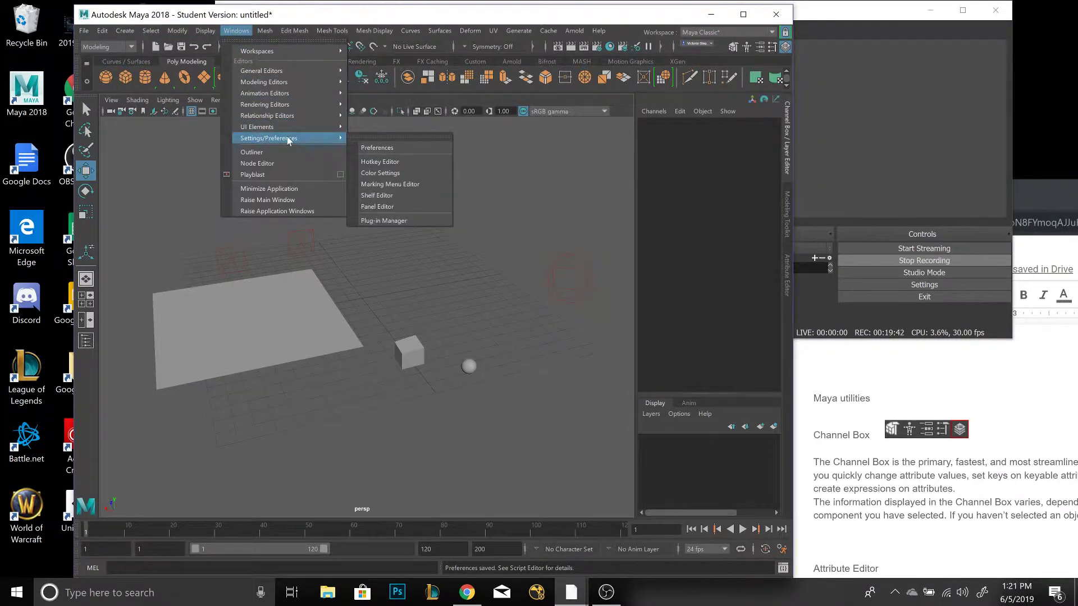
click(406, 161)
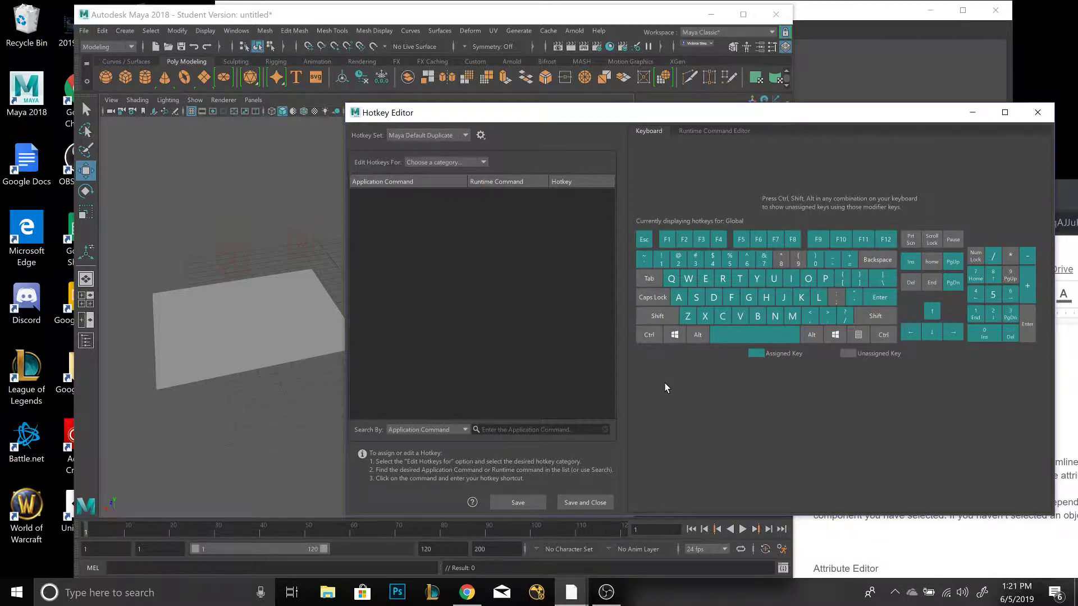
key(shift)
key(shift+alt)
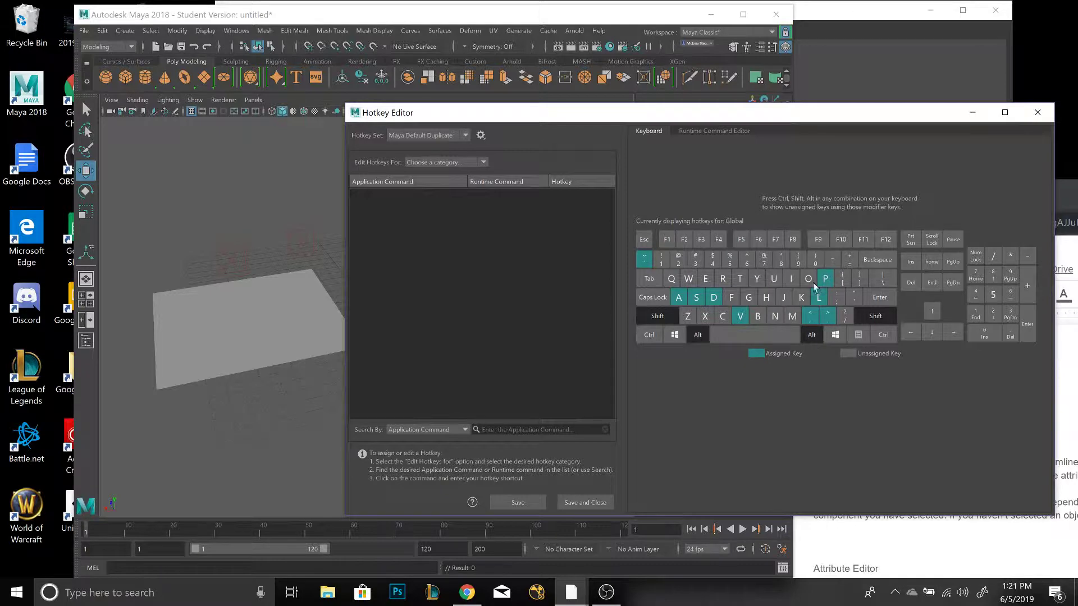
Step: Find Freeze Transformations by searching application commands for "free", assign it the hotkey Alt+Shift+F, and save the hotkey settings
click(483, 428)
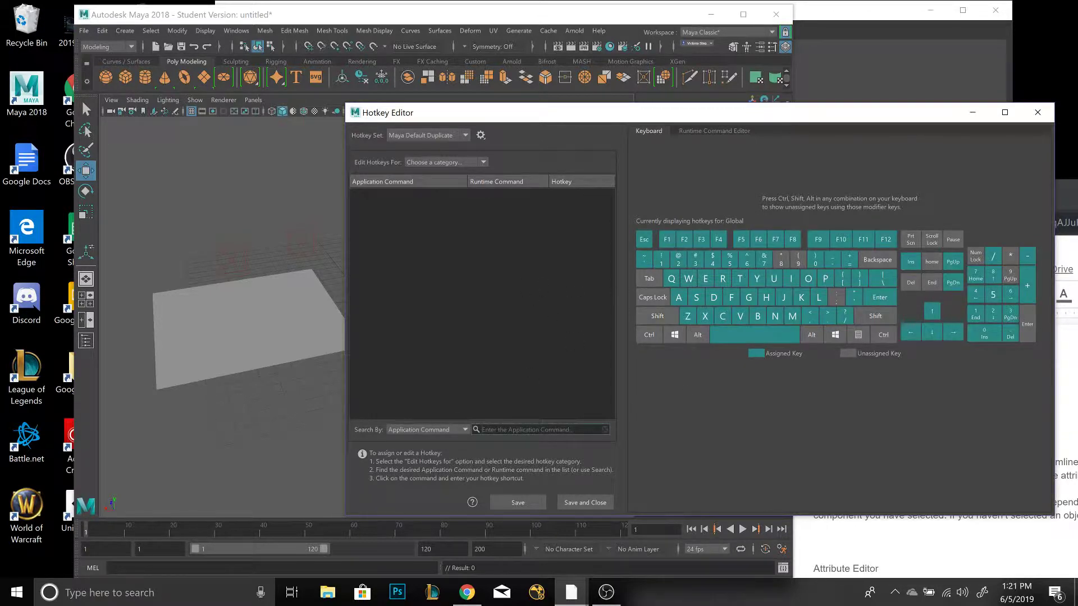
text(free)
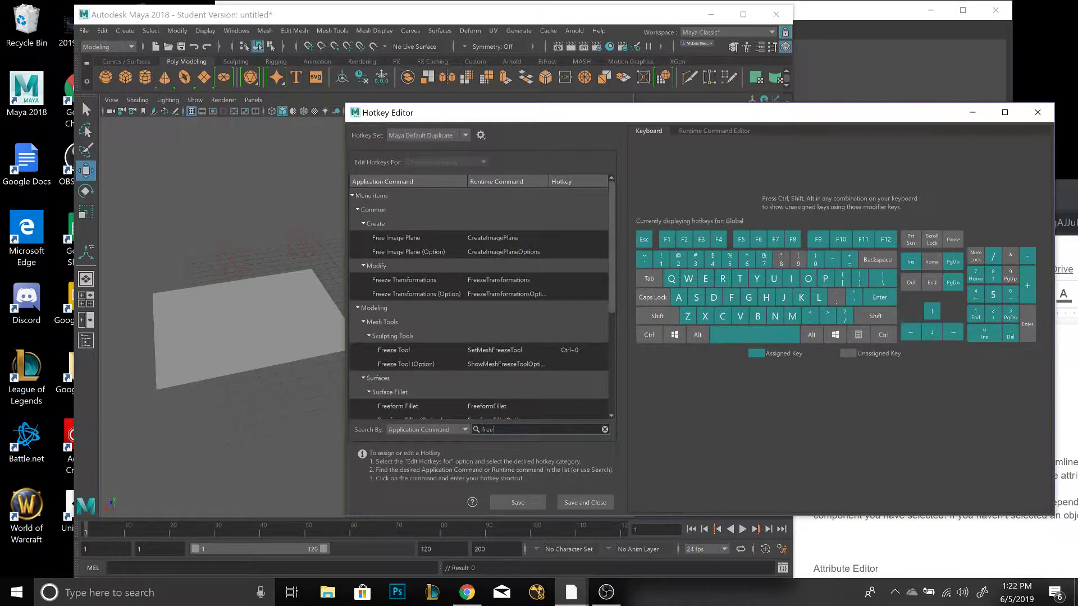
click(542, 280)
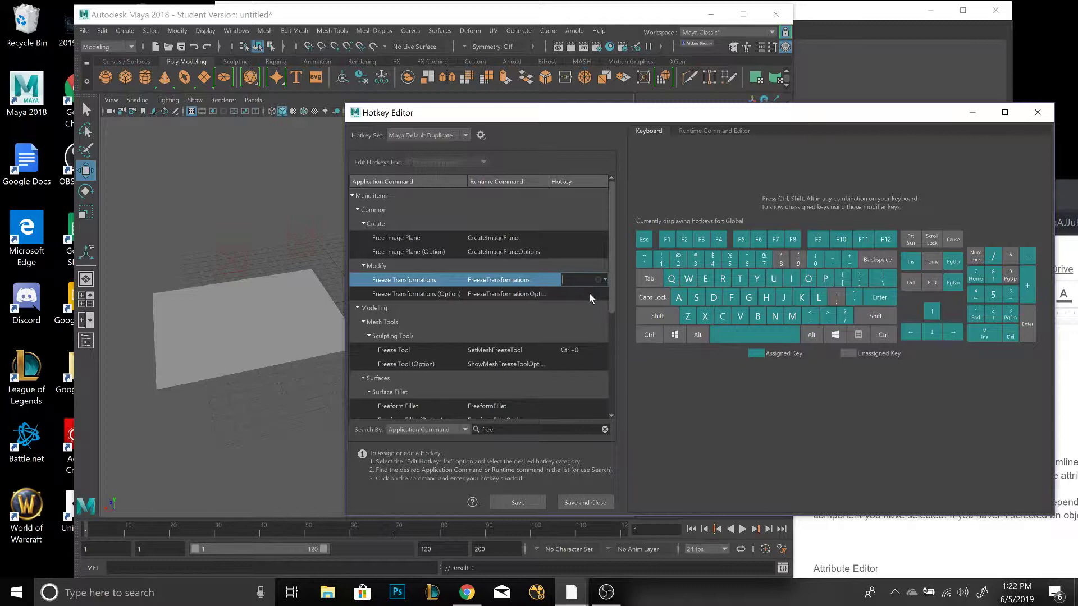
key(shift)
key(shift+alt)
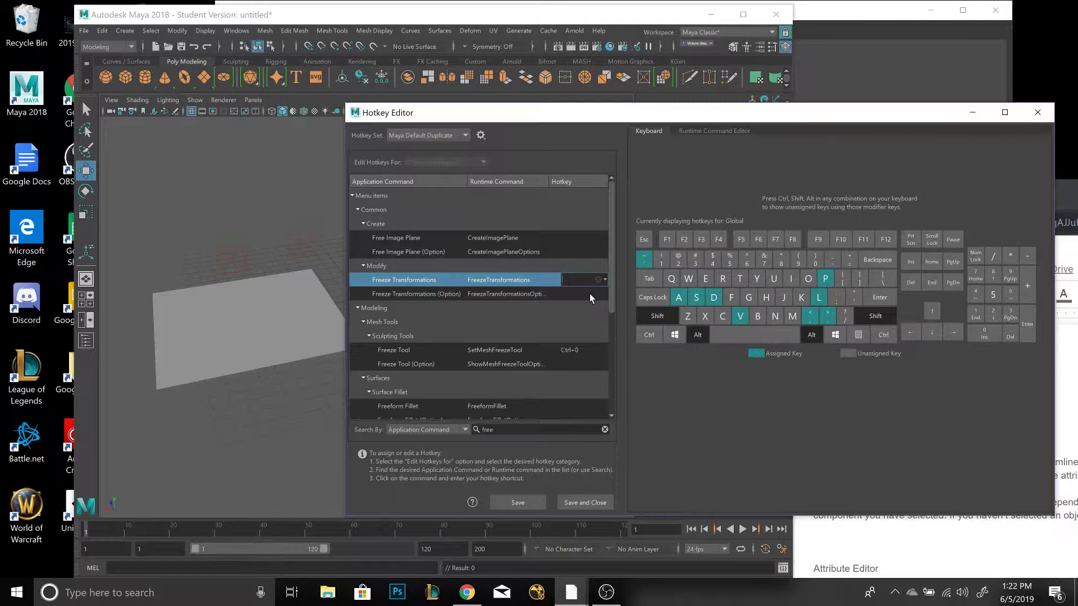
key(alt+shift+f)
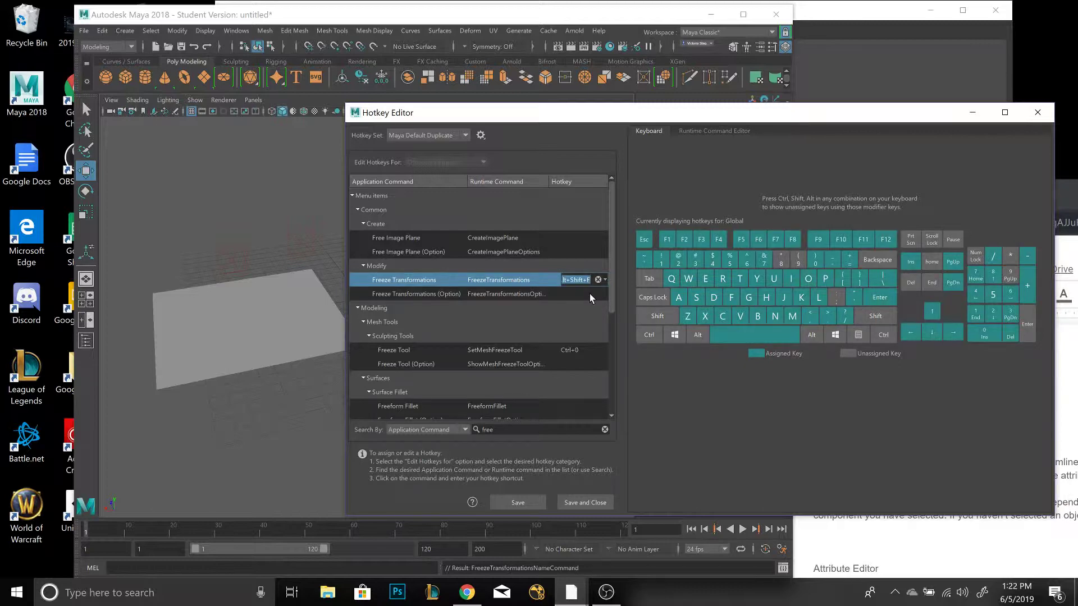
click(513, 497)
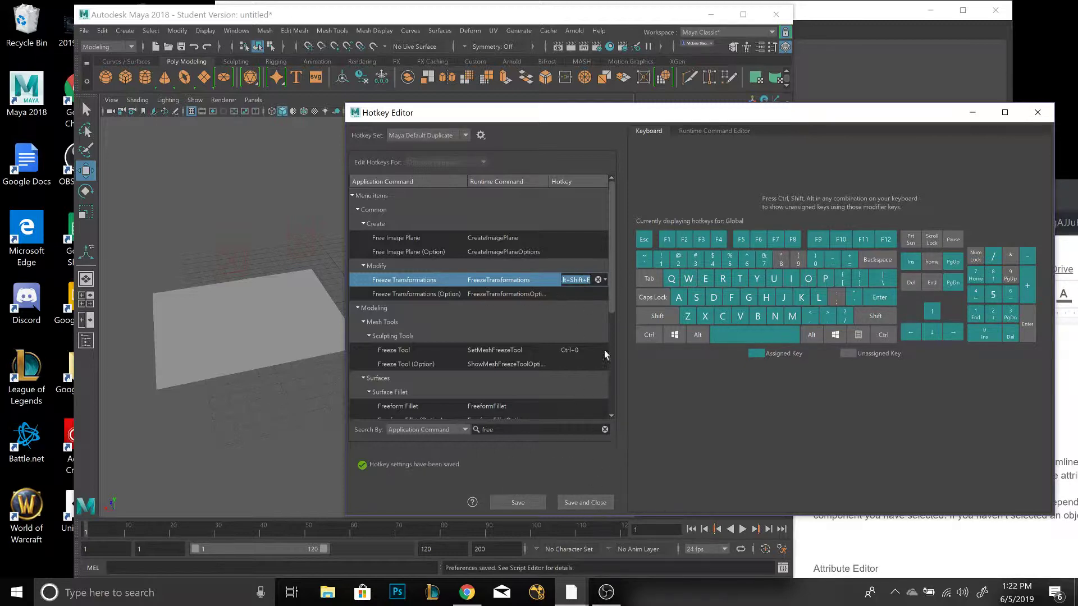
Step: Try A as the hotkey for Freeze Transformations, then restore Alt+Shift+F and save the hotkey settings
key(a)
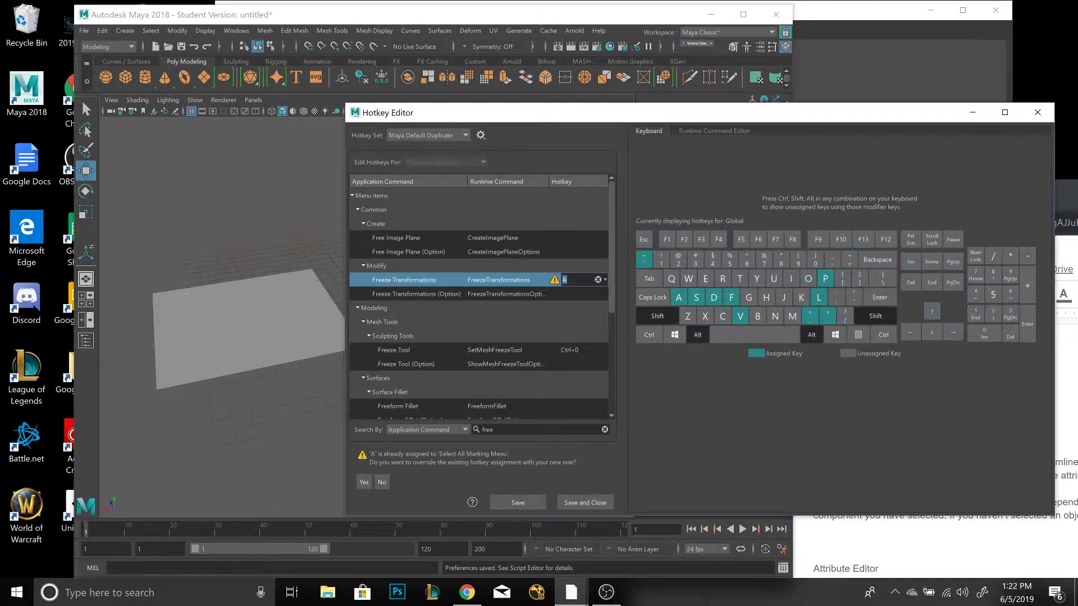
key(alt+shift+f)
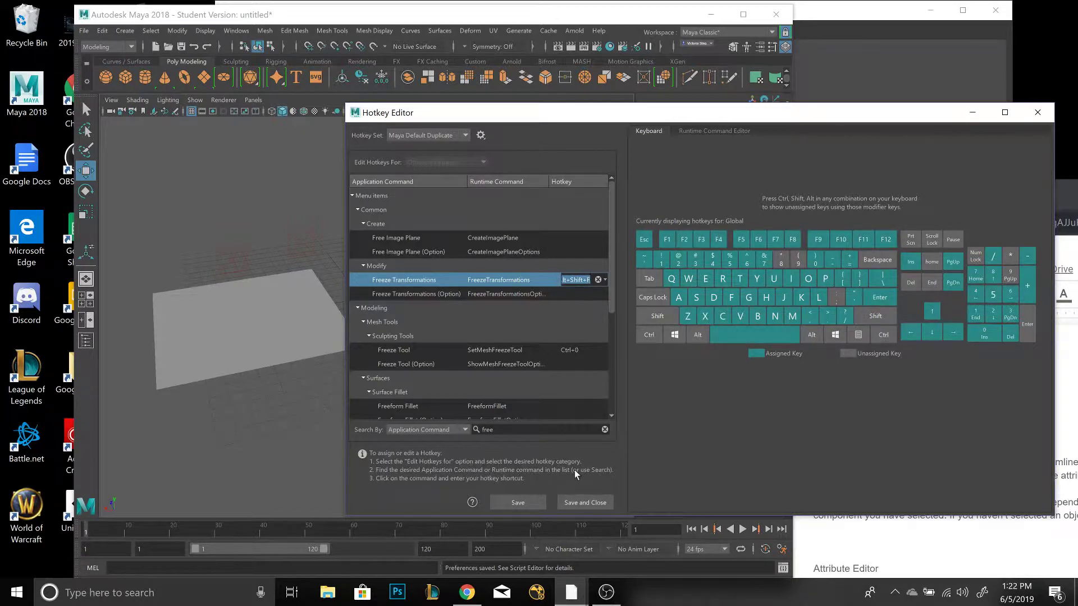
click(528, 502)
click(510, 363)
click(529, 332)
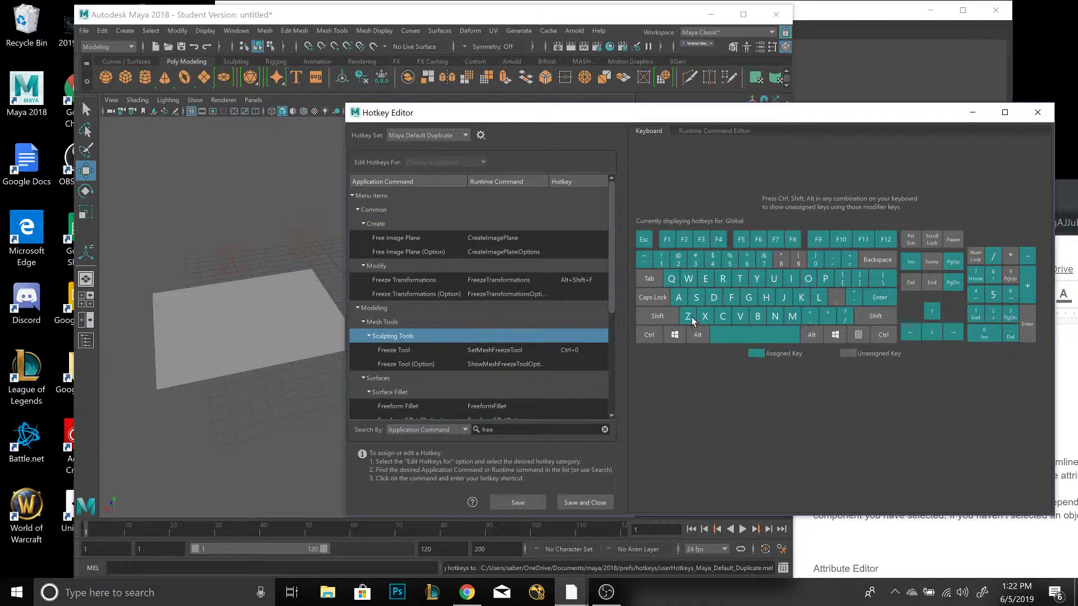
Step: Display the keys assigned with Shift and Shift+Alt, inspect the commands bound to L and F, and close the Hotkey Editor
key(shift)
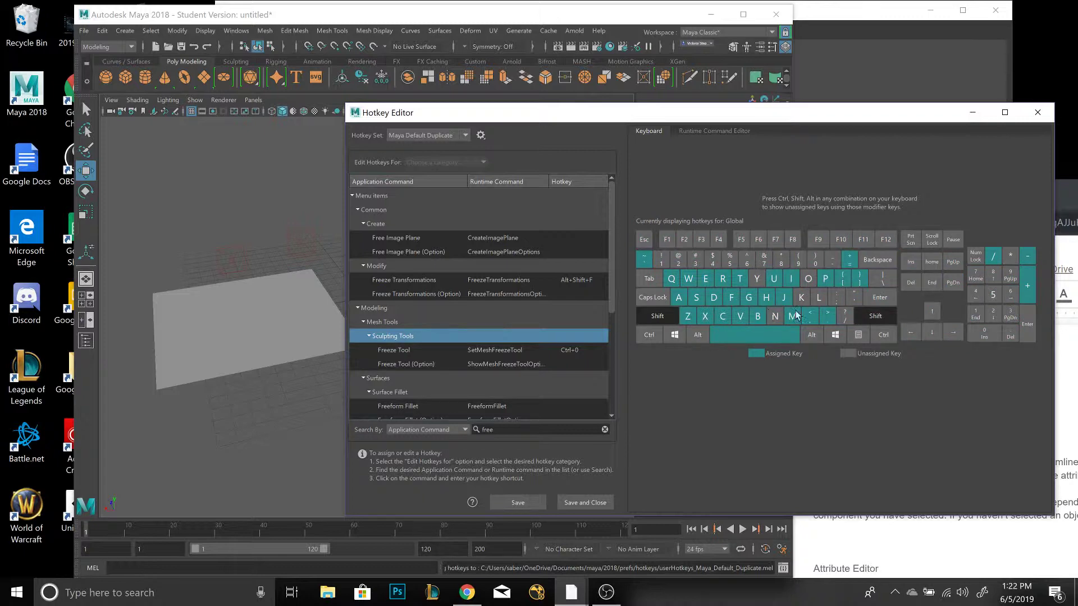
key(shift+alt)
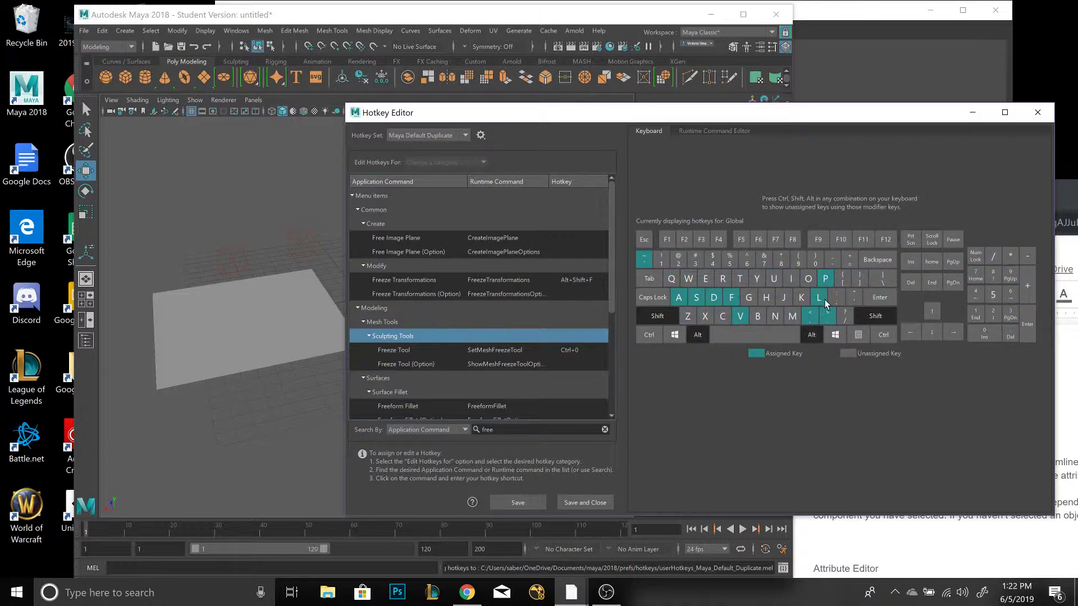
mouse_move(821, 306)
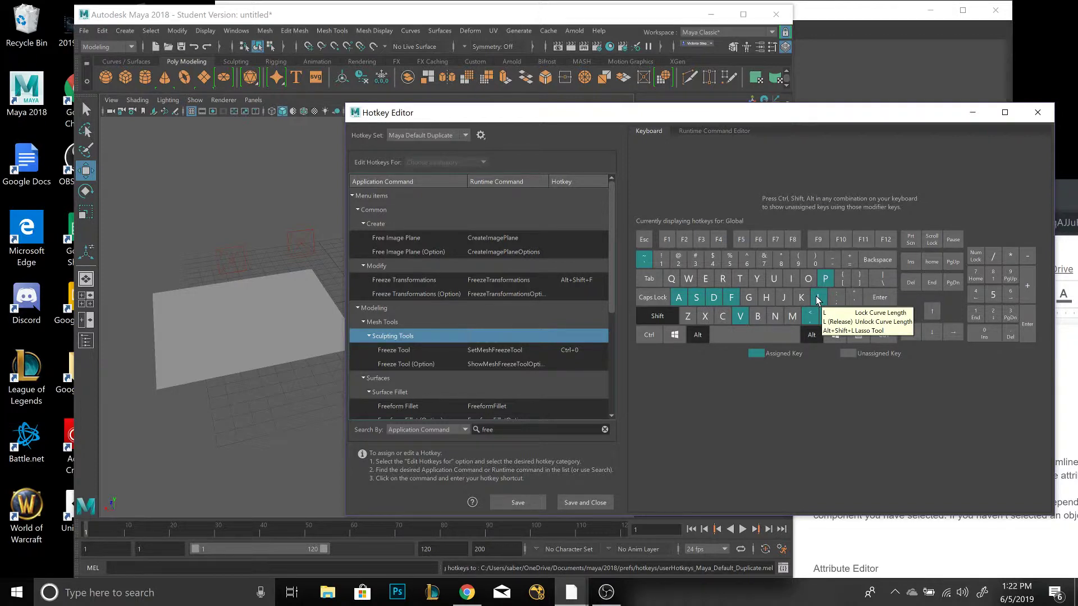
key(shift)
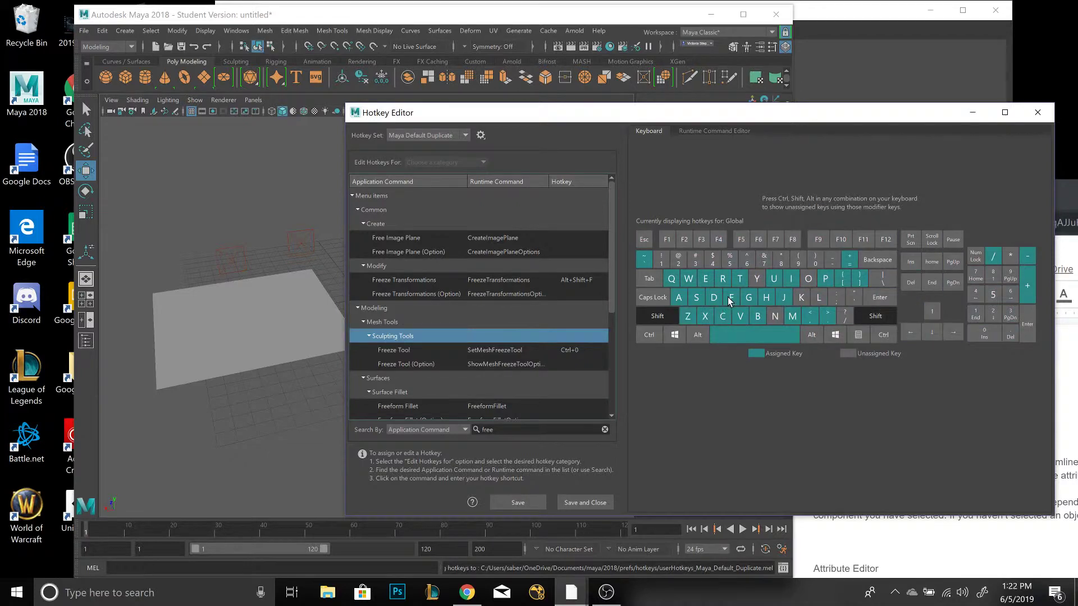
mouse_move(737, 298)
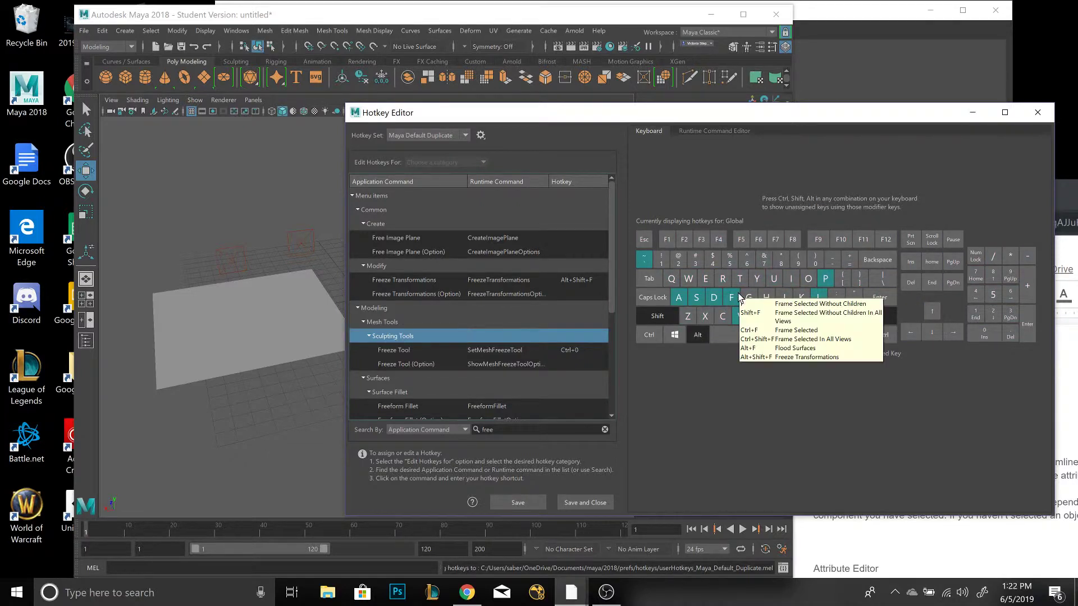
click(1037, 113)
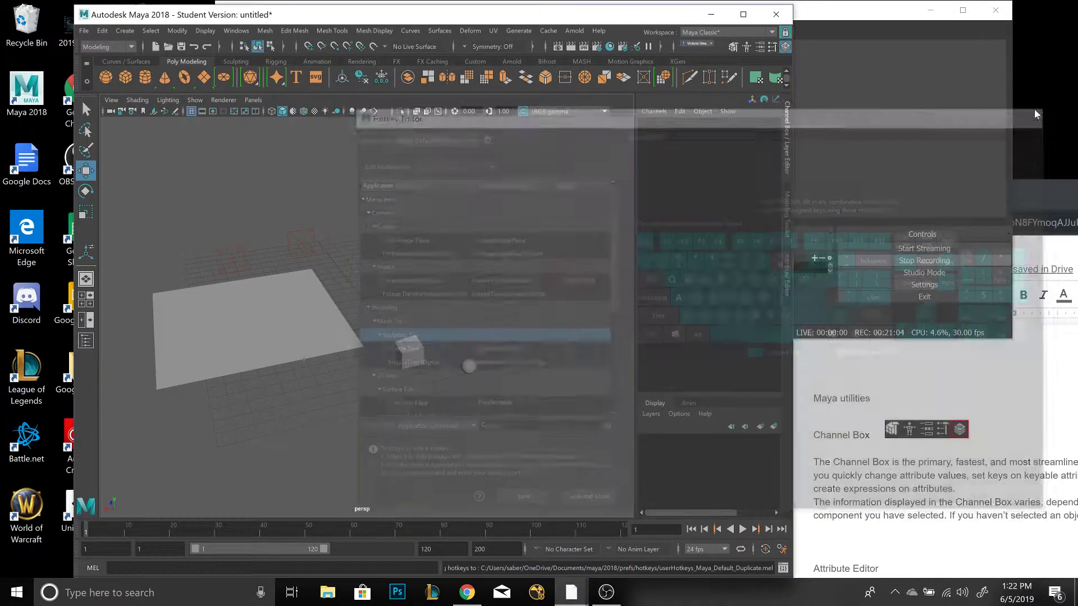
click(947, 197)
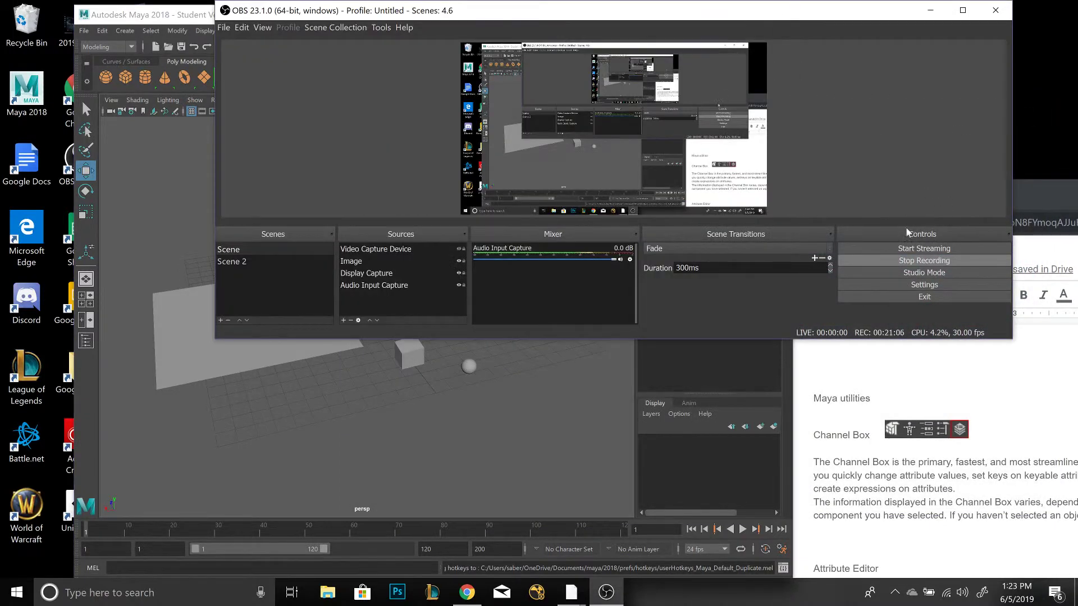